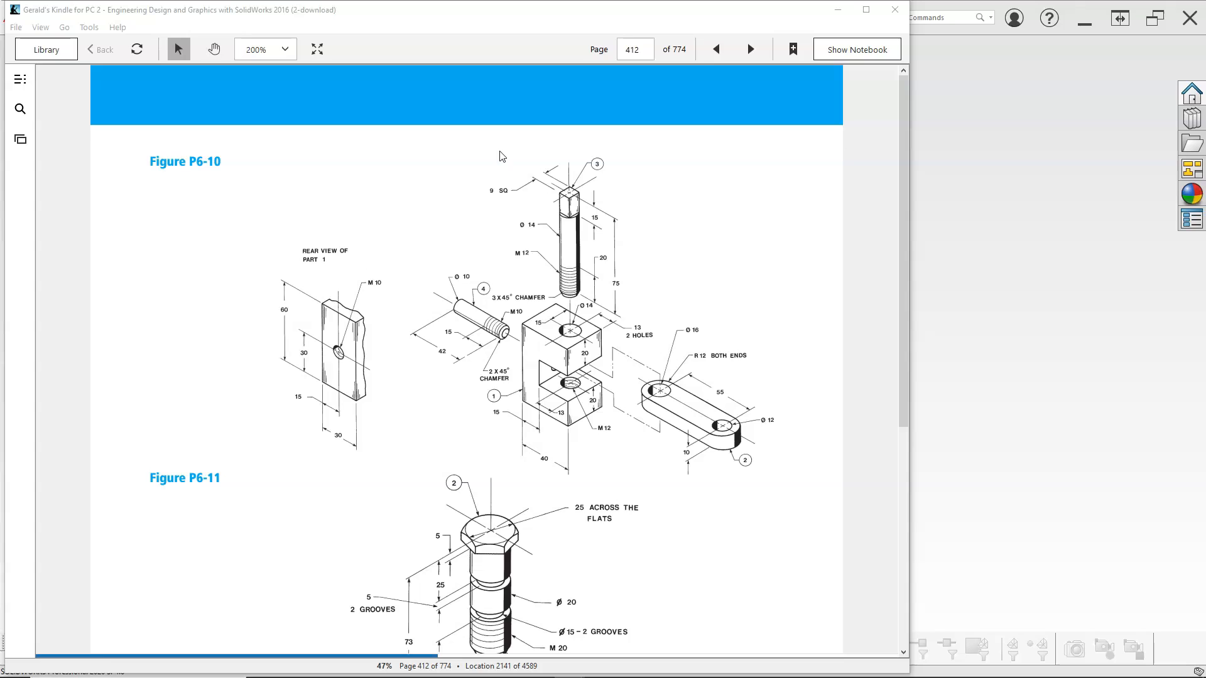
# Move the reference book window aside, create a new part from the Part Metric template and widen the feature tree
pyautogui.moveTo(442, 14); pyautogui.dragTo(1205, 57)
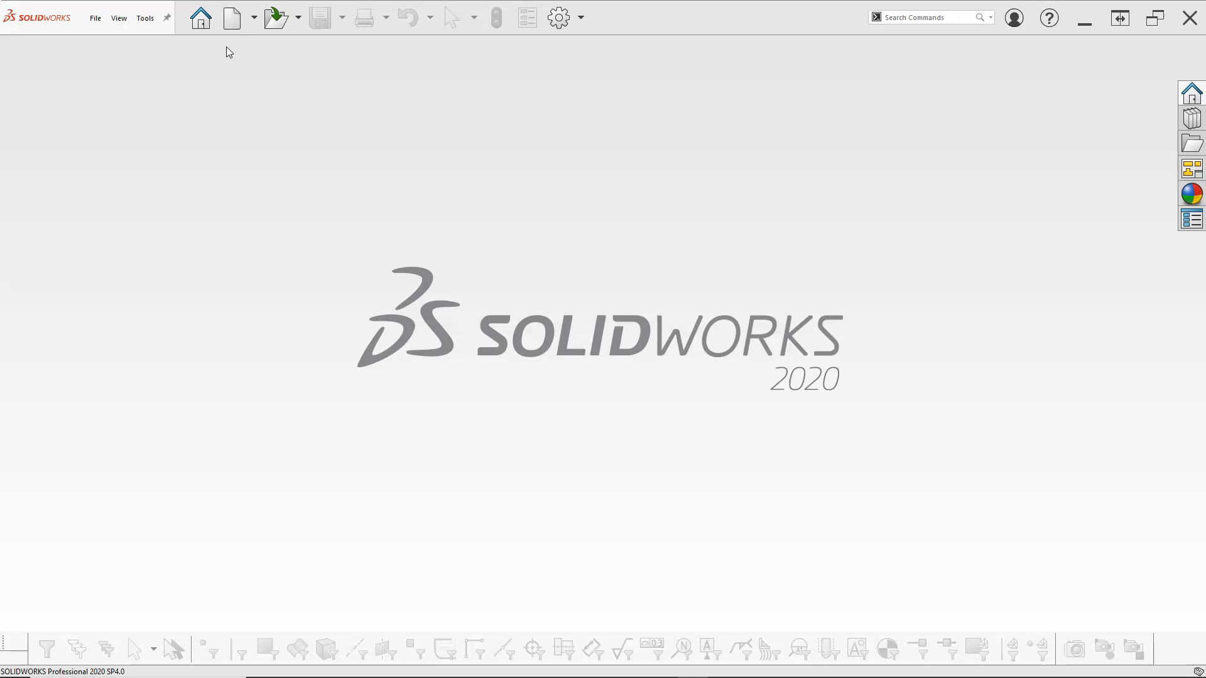
pyautogui.click(233, 23)
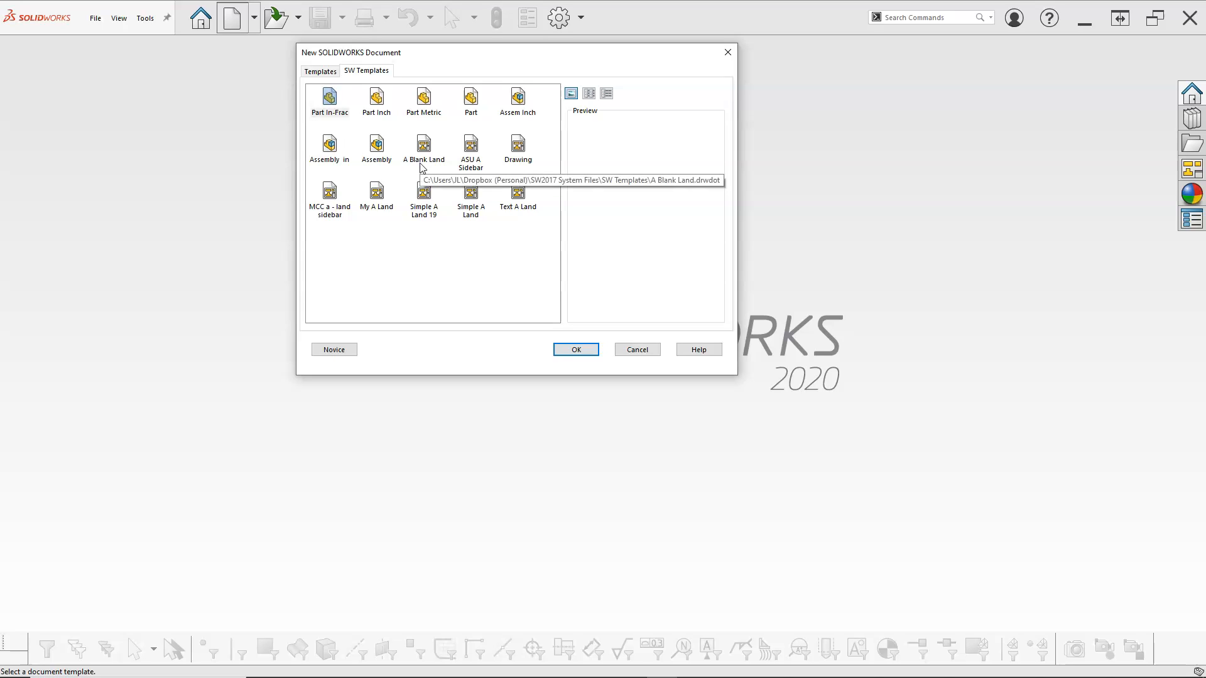
pyautogui.click(422, 101)
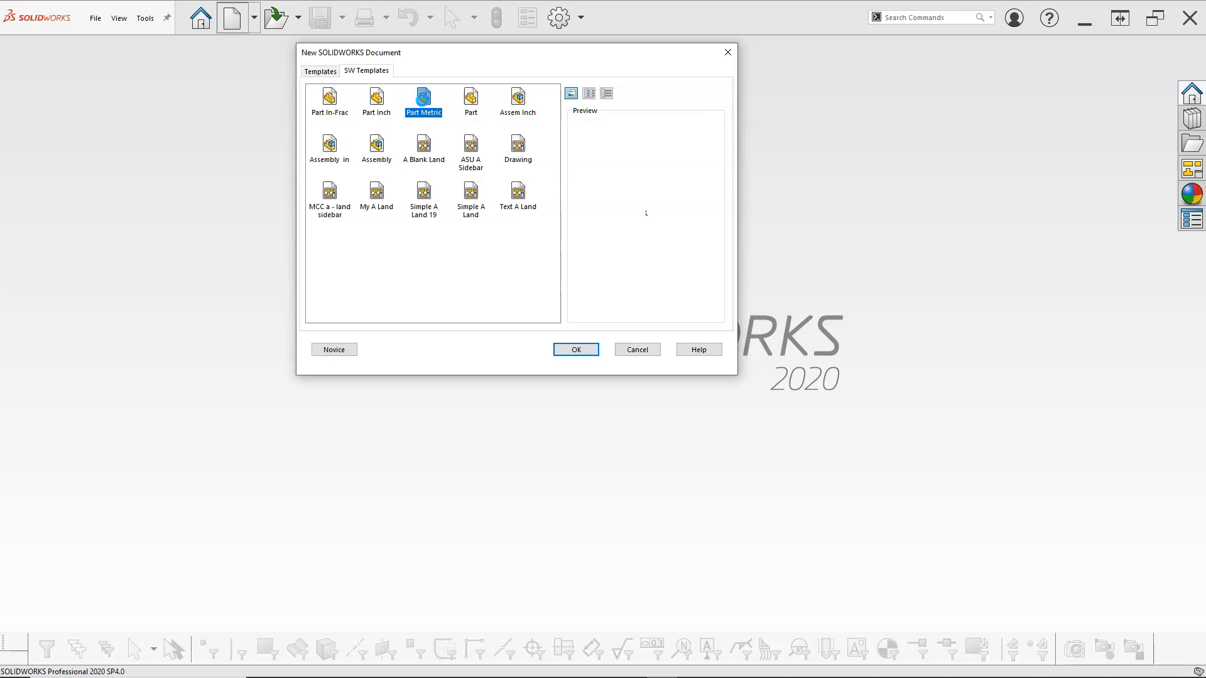
pyautogui.doubleClick(423, 102)
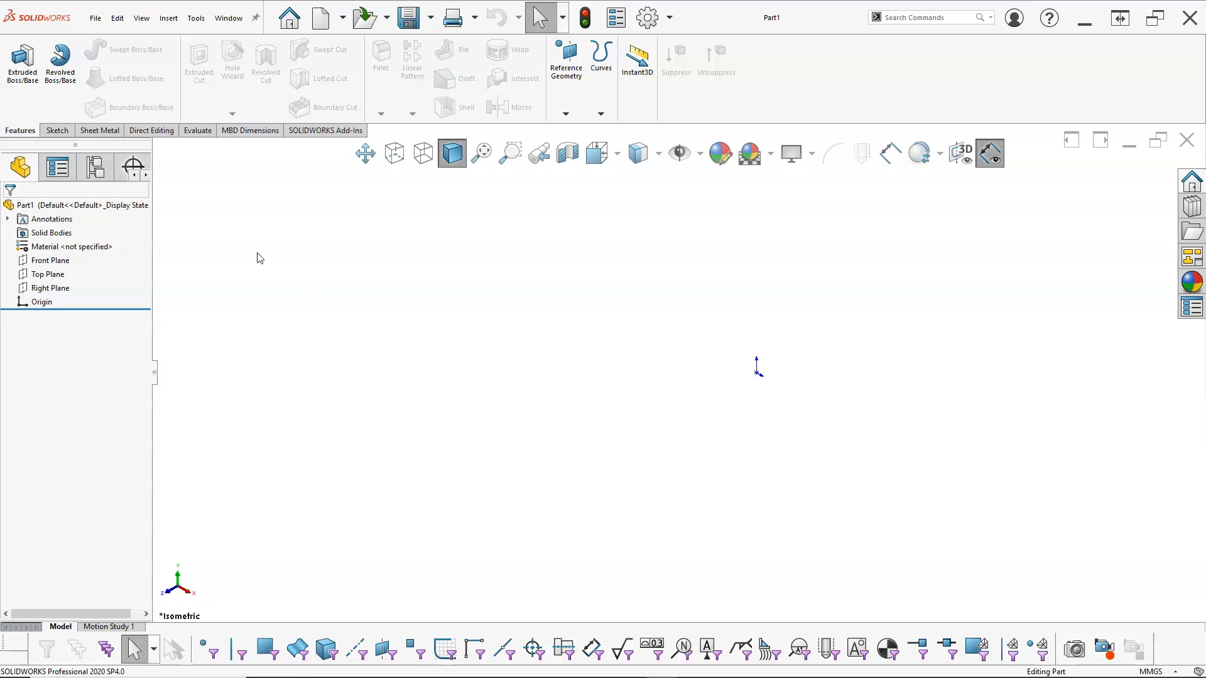
pyautogui.moveTo(153, 243); pyautogui.dragTo(209, 243)
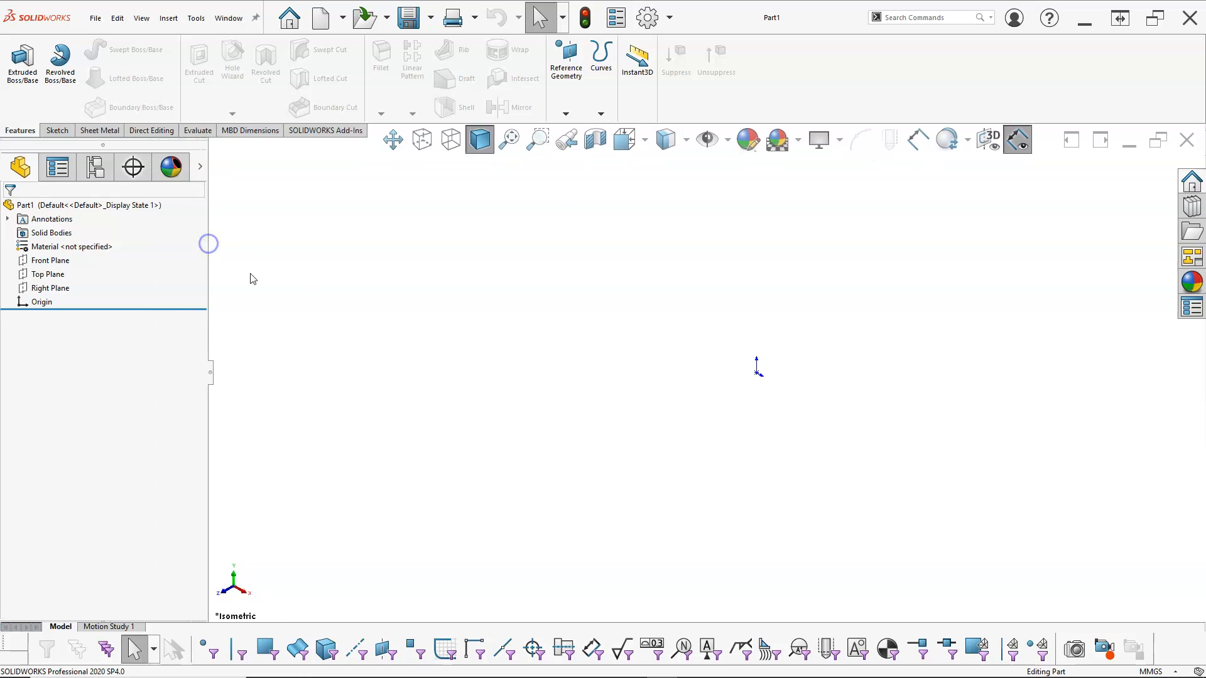
# Sketch a corner rectangle about 61 mm tall on the Front Plane, starting at the origin and extending up to the right
pyautogui.click(59, 262)
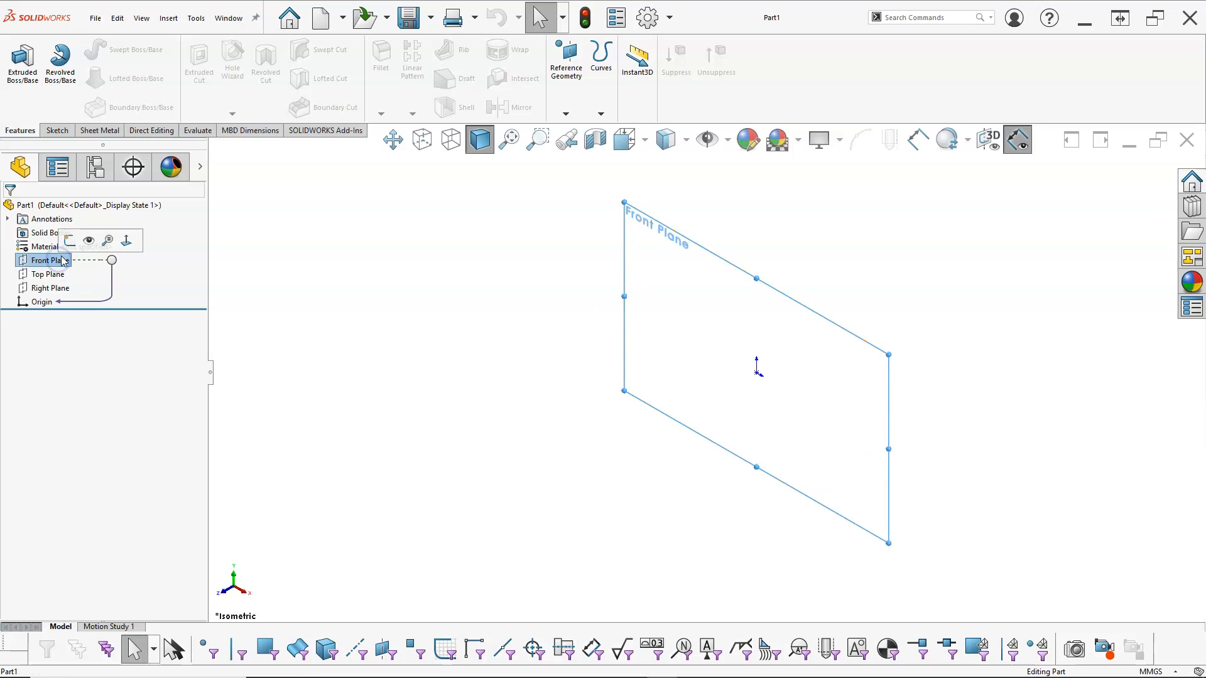
pyautogui.click(68, 239)
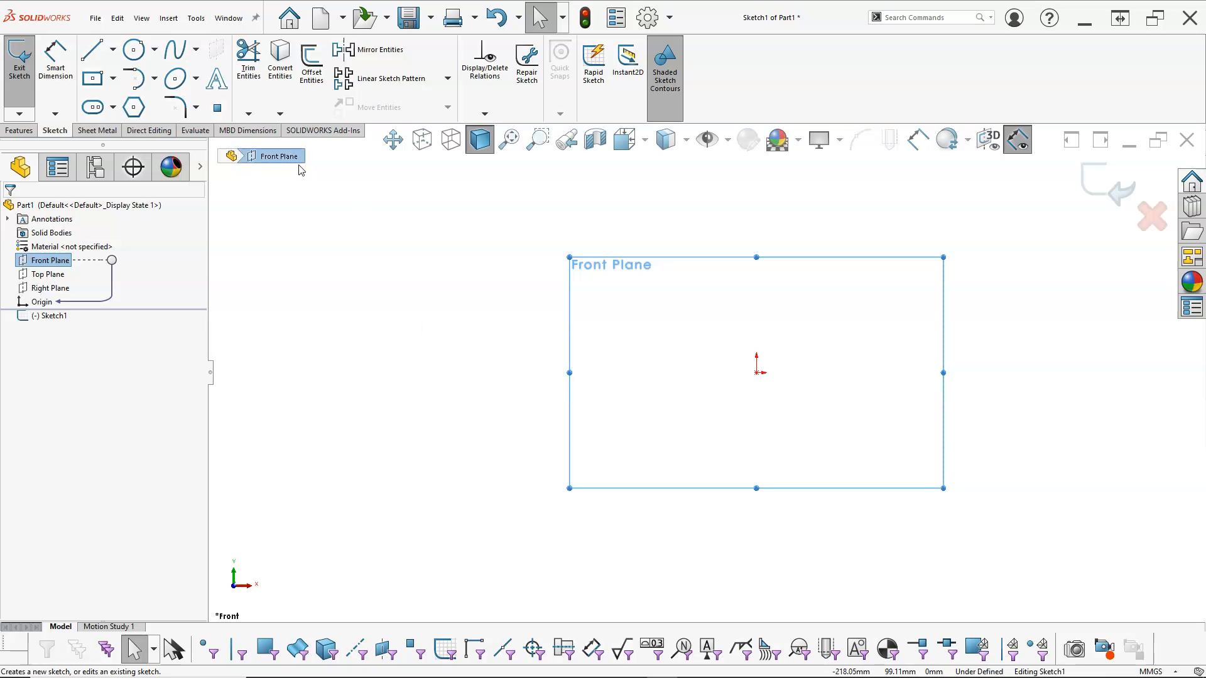
pyautogui.click(113, 79)
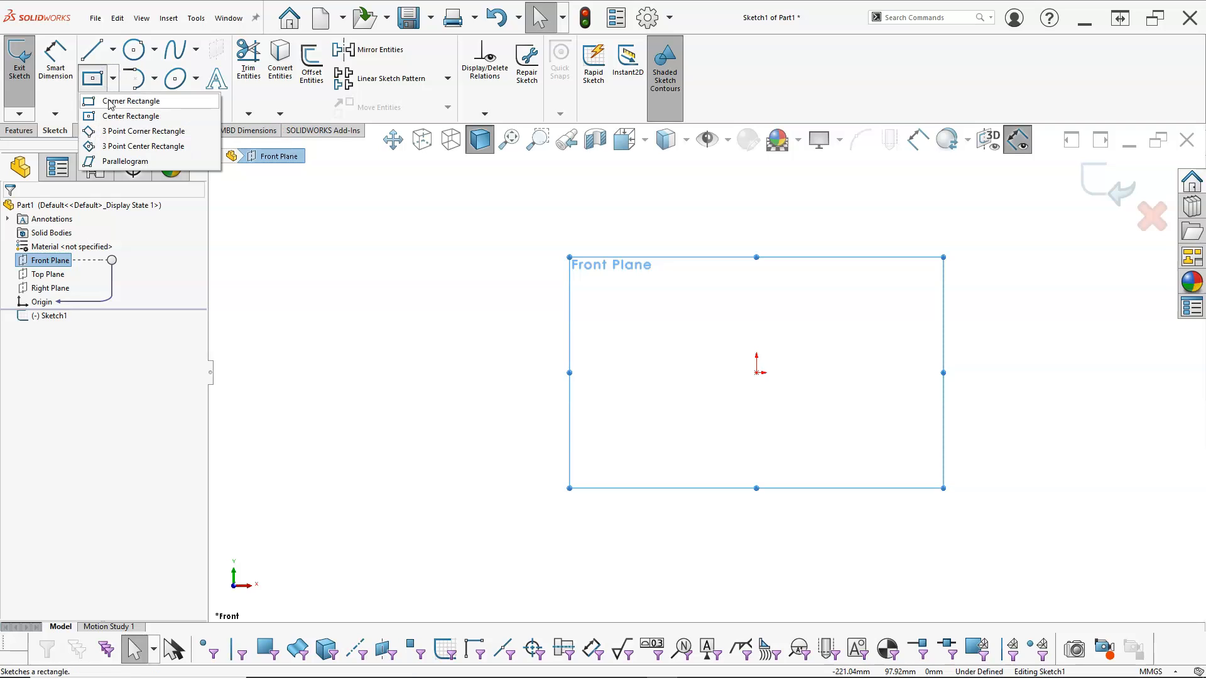
pyautogui.click(110, 102)
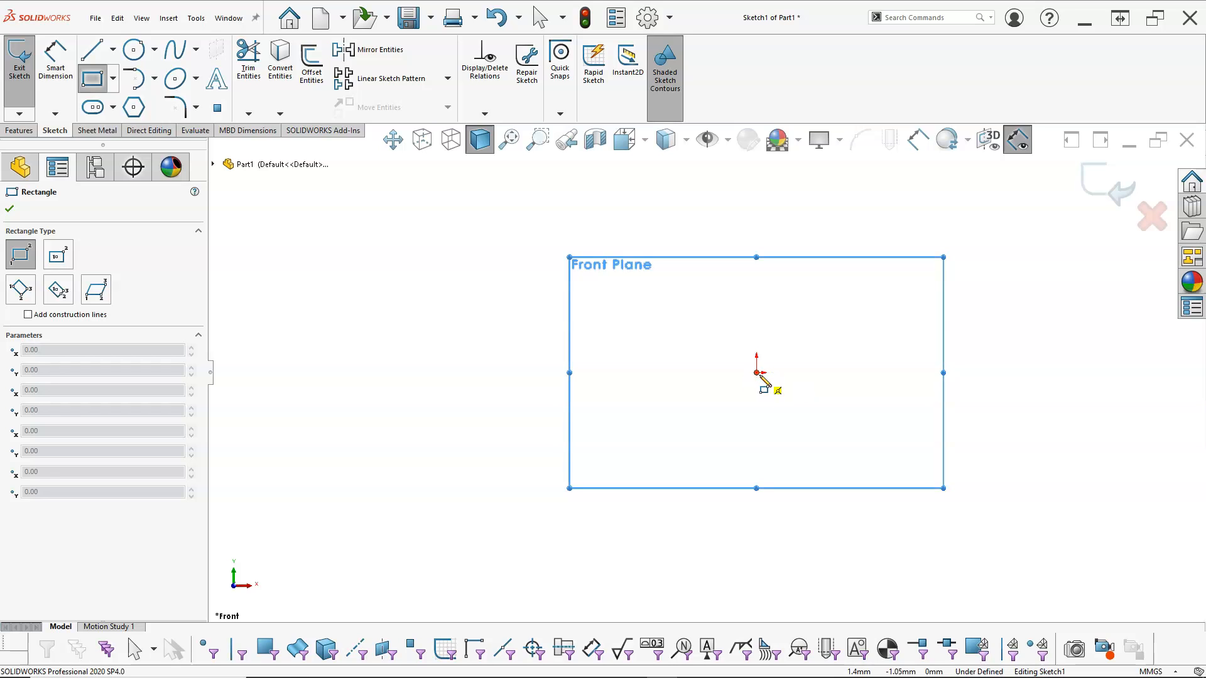
pyautogui.moveTo(757, 374); pyautogui.dragTo(845, 246)
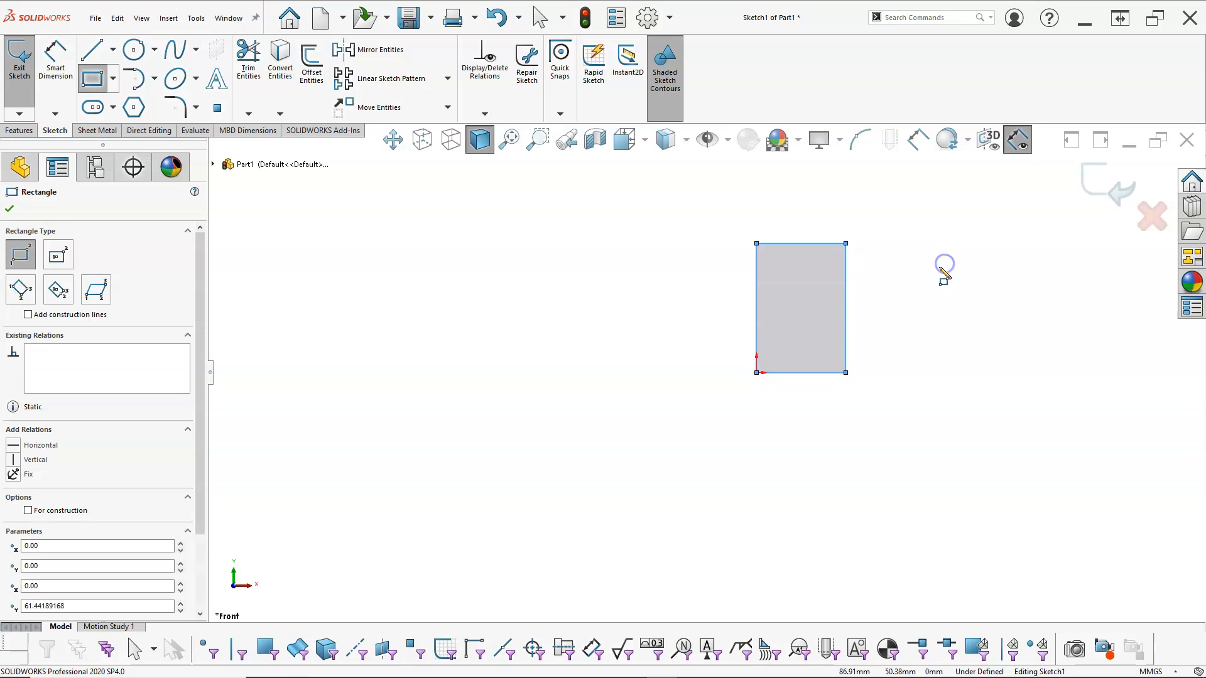
pyautogui.rightClick(936, 266)
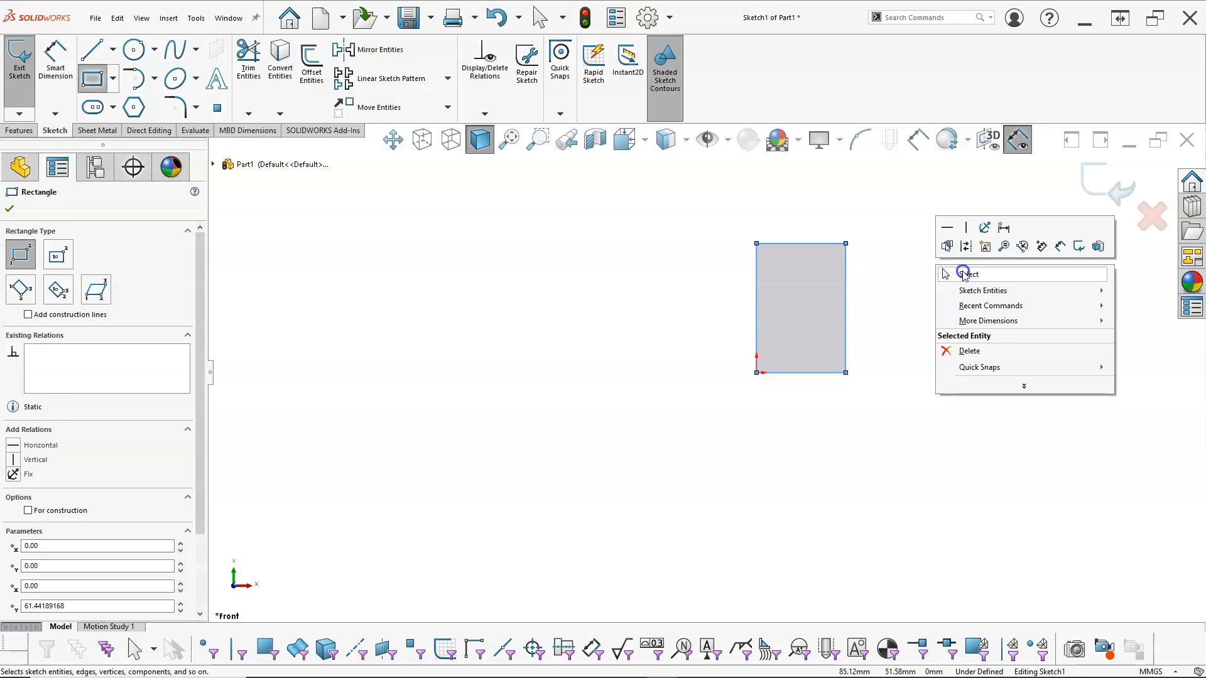
pyautogui.click(960, 271)
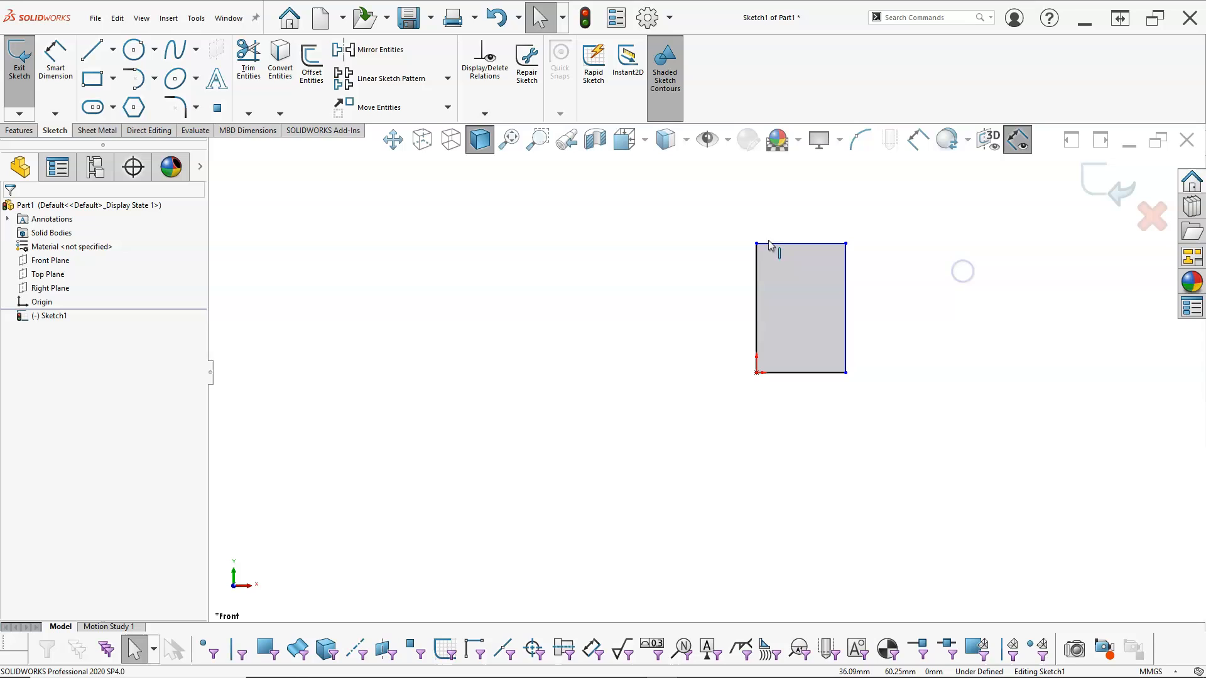
pyautogui.click(171, 20)
pyautogui.click(170, 18)
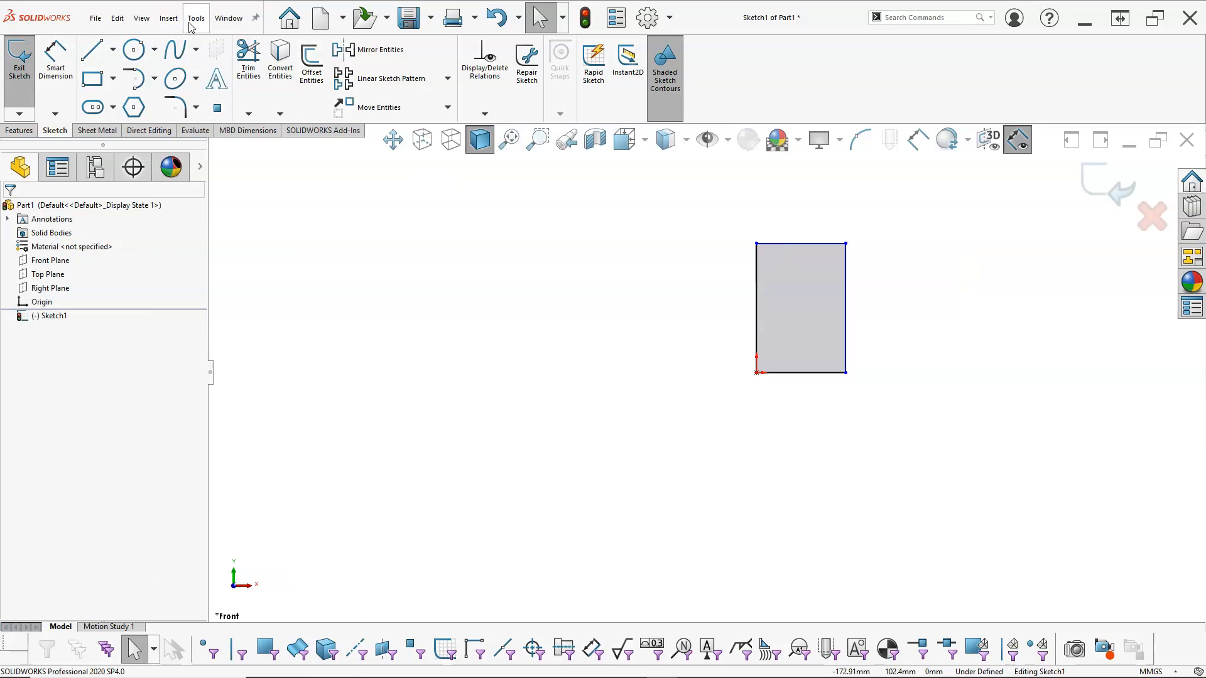
pyautogui.click(196, 17)
pyautogui.moveTo(231, 365)
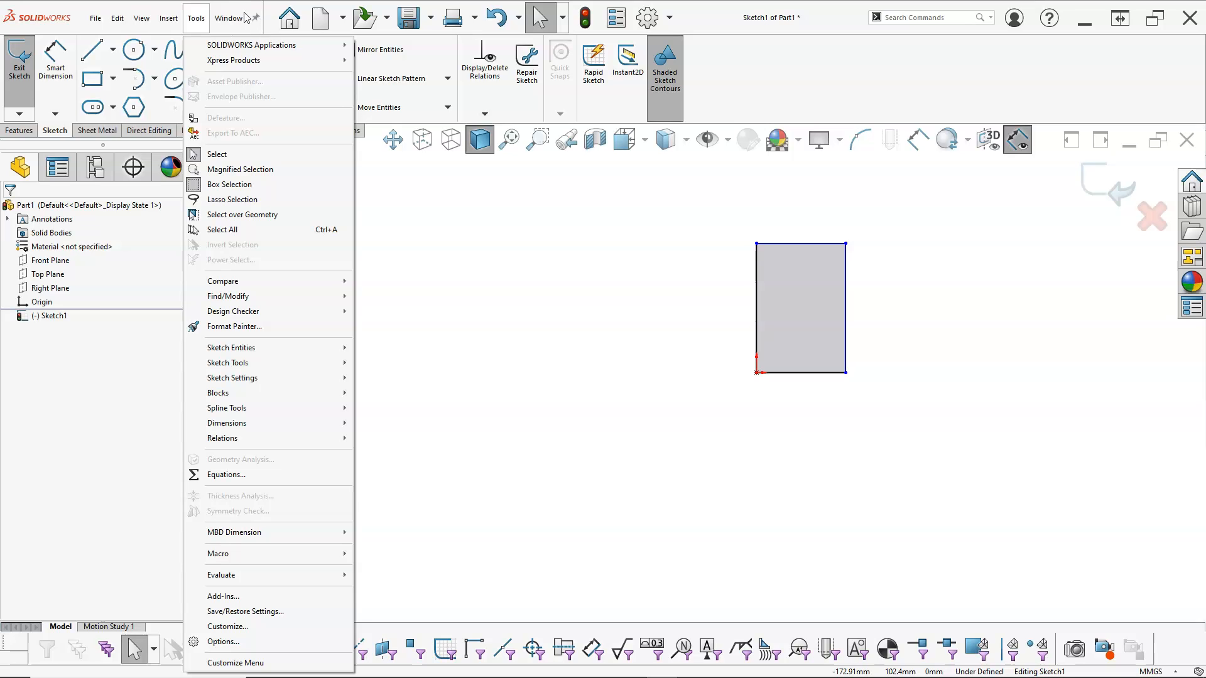
pyautogui.click(96, 17)
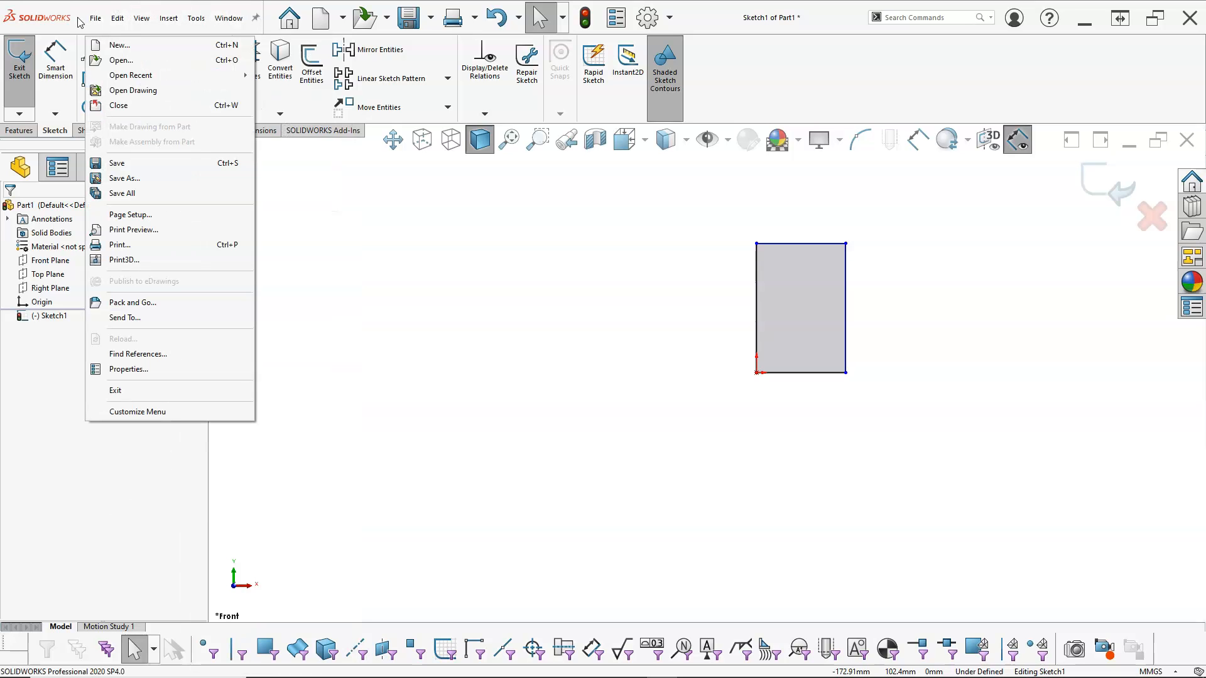
pyautogui.click(94, 18)
pyautogui.click(229, 17)
# Use Jog Line to notch the rectangle's right side inward, leaving an upper arm about 19 mm and a lower arm about 22 mm thick
pyautogui.moveTo(200, 19)
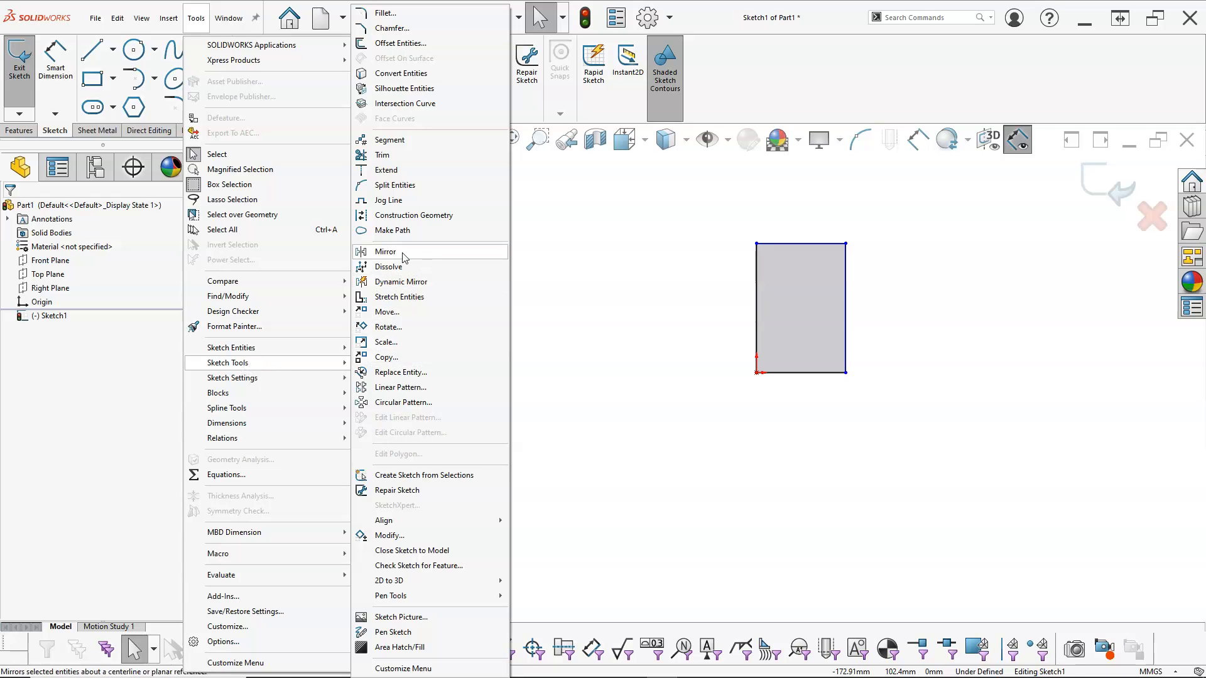
pyautogui.click(395, 201)
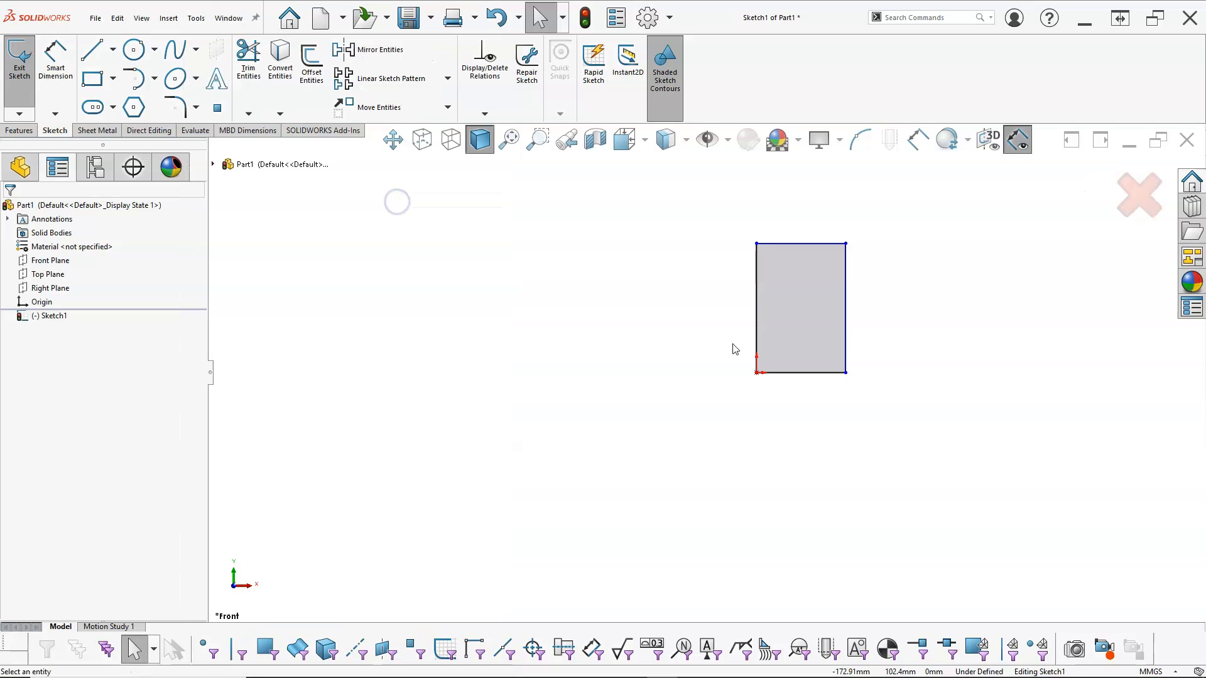
pyautogui.moveTo(845, 288); pyautogui.dragTo(795, 327)
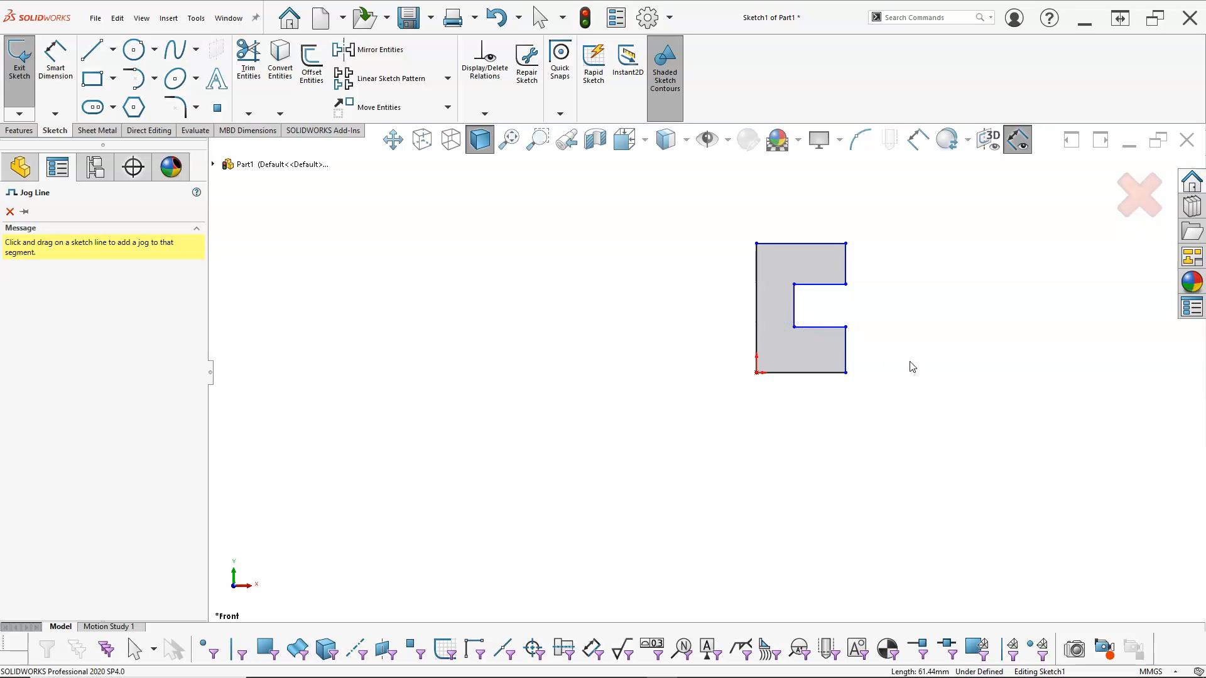
pyautogui.scroll(-1, 902, 243)
pyautogui.scroll(-1, 902, 243)
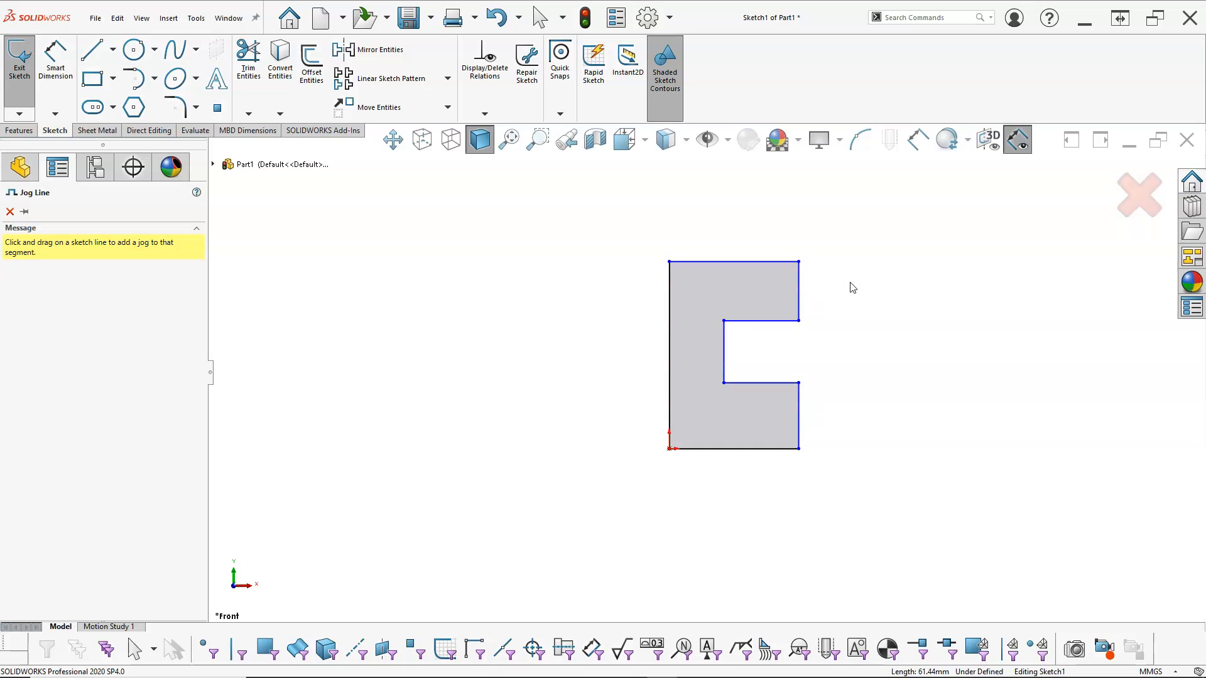
pyautogui.scroll(1, 853, 288)
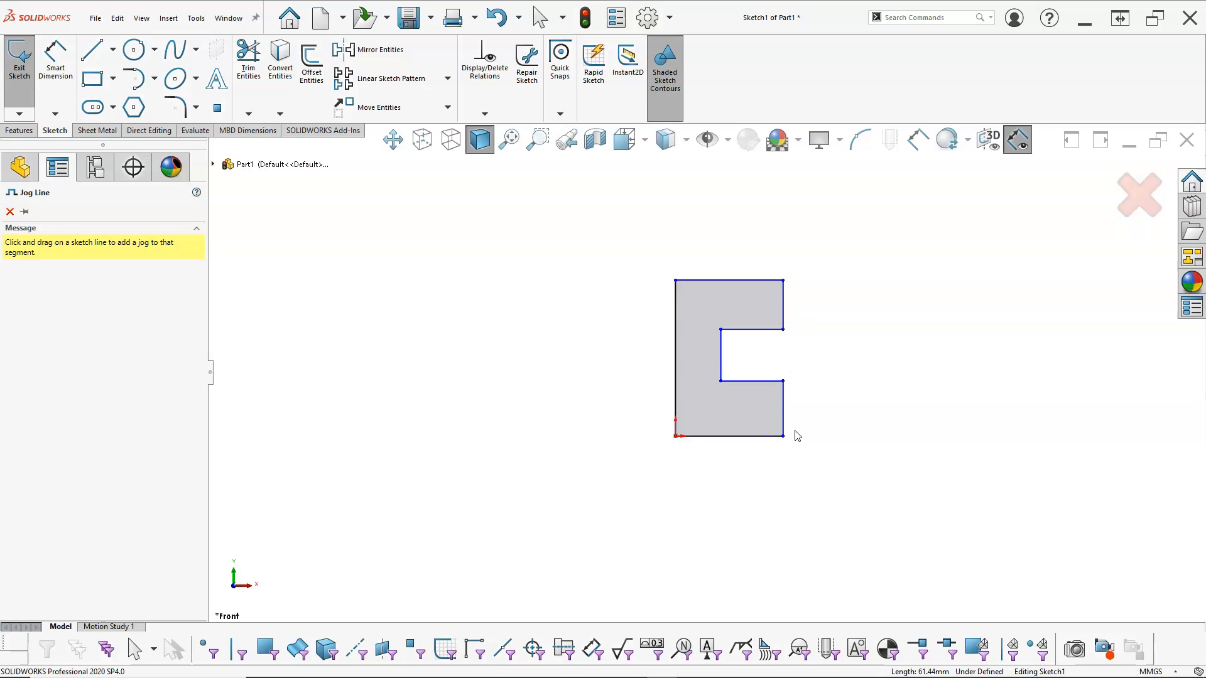
# Consult the Figure P6-10 reference drawing for the dimensions of part 1 and exit the Jog Line tool
pyautogui.moveTo(1205, 53); pyautogui.dragTo(744, 16)
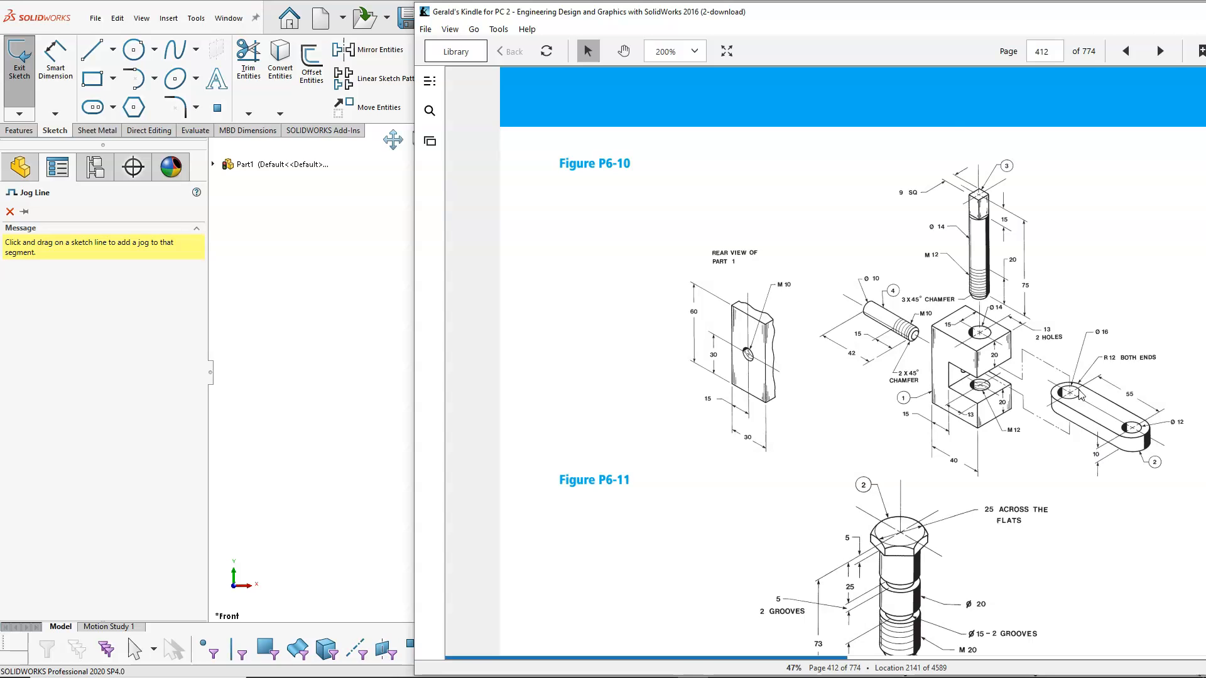
pyautogui.moveTo(1144, 24); pyautogui.dragTo(1205, 24)
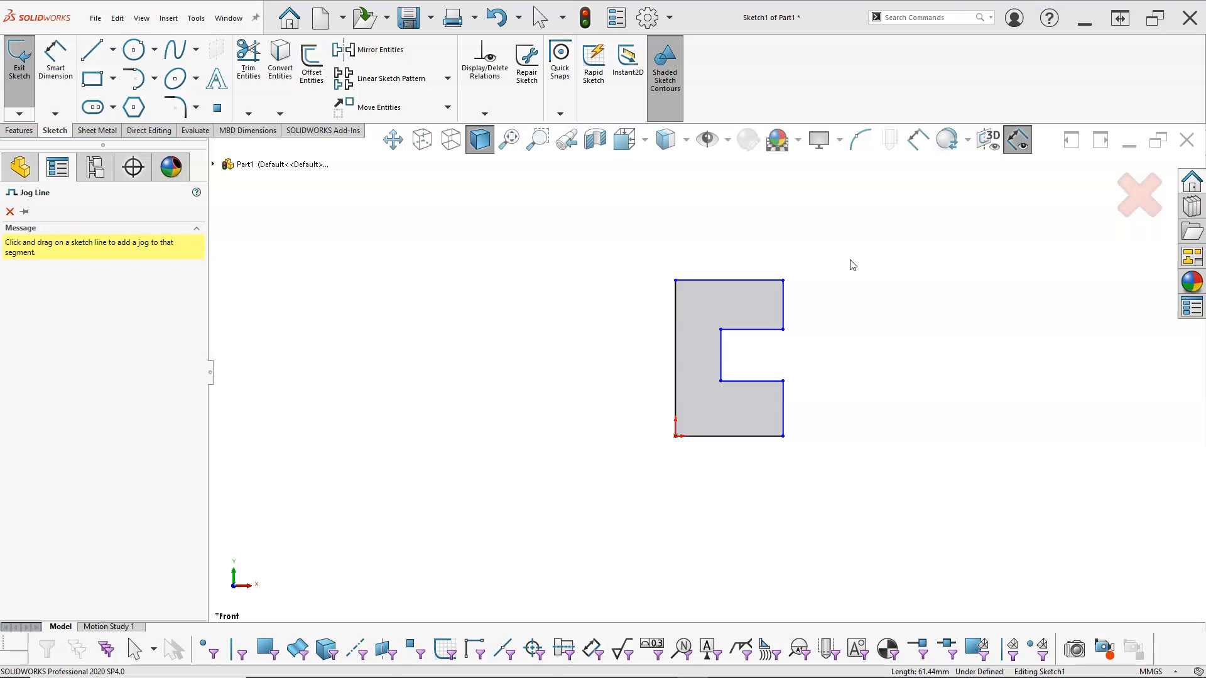
pyautogui.rightClick(897, 305)
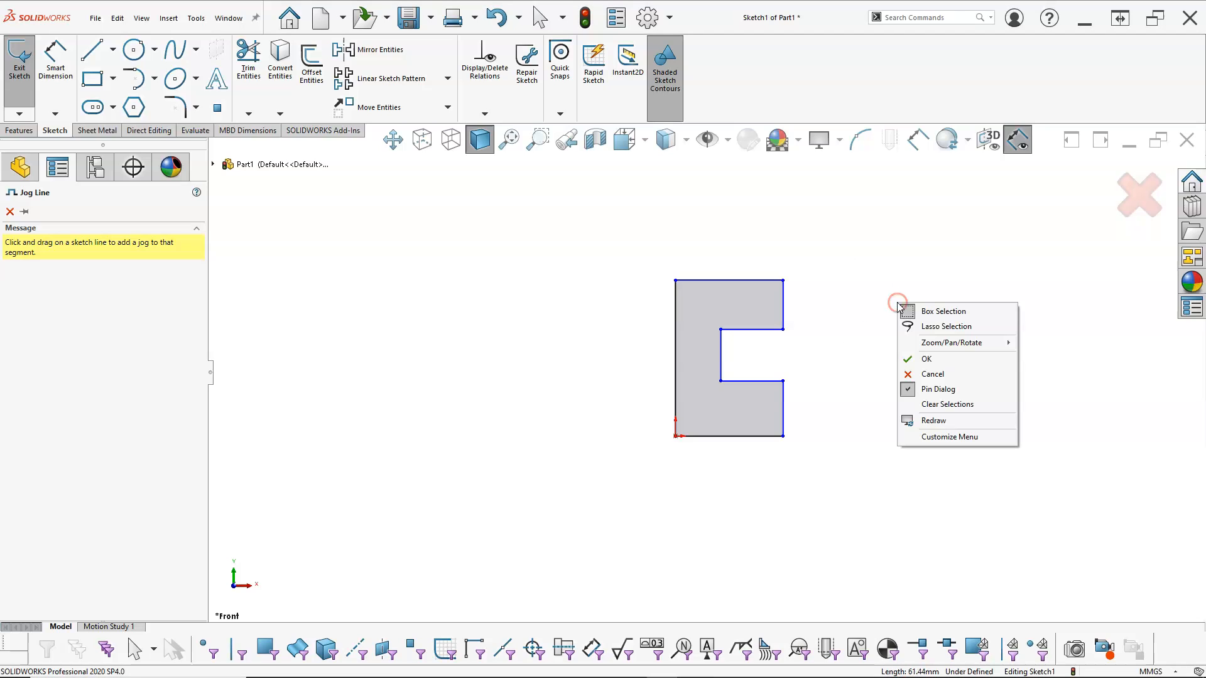
pyautogui.click(865, 249)
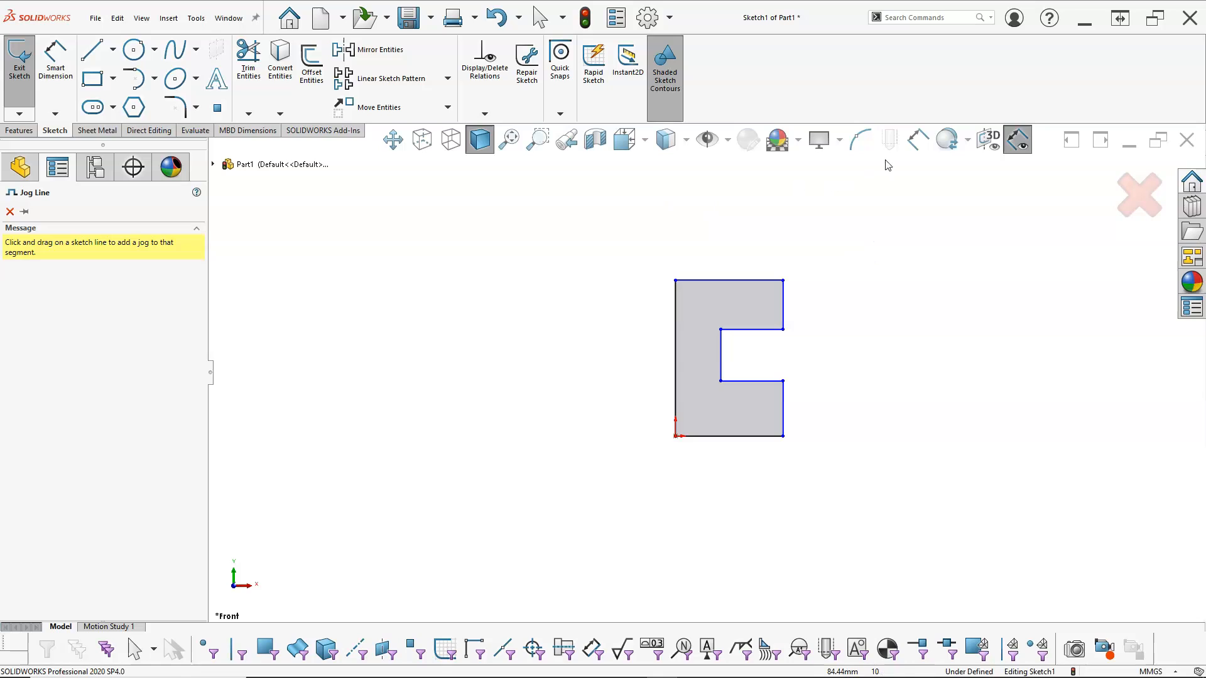
pyautogui.rightClick(807, 212)
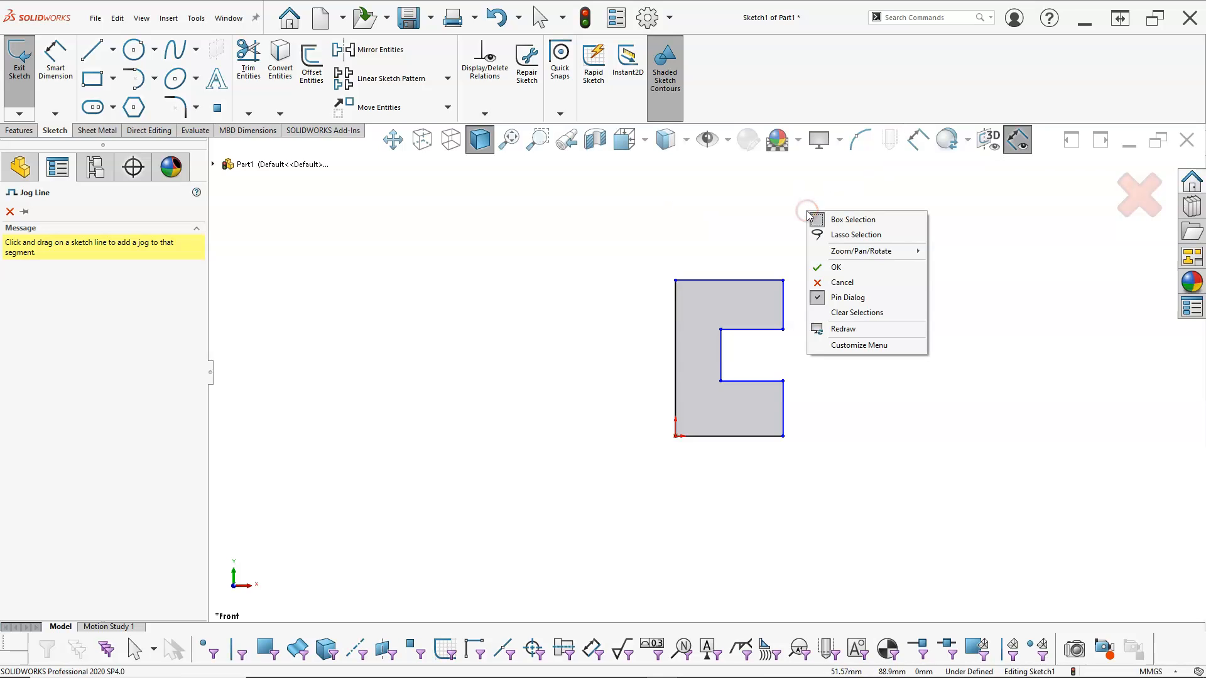
pyautogui.click(851, 274)
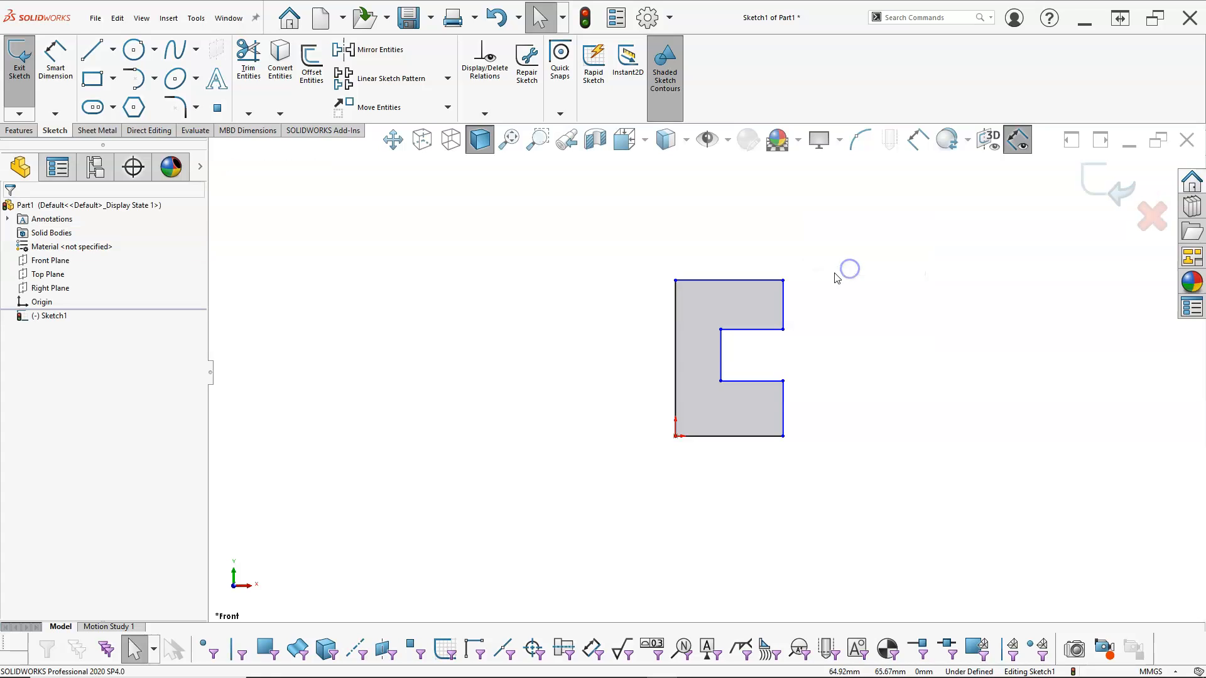
# Dimension the upper arm's vertical end line with Smart Dimension and set it to 20 mm
pyautogui.rightClick(828, 278)
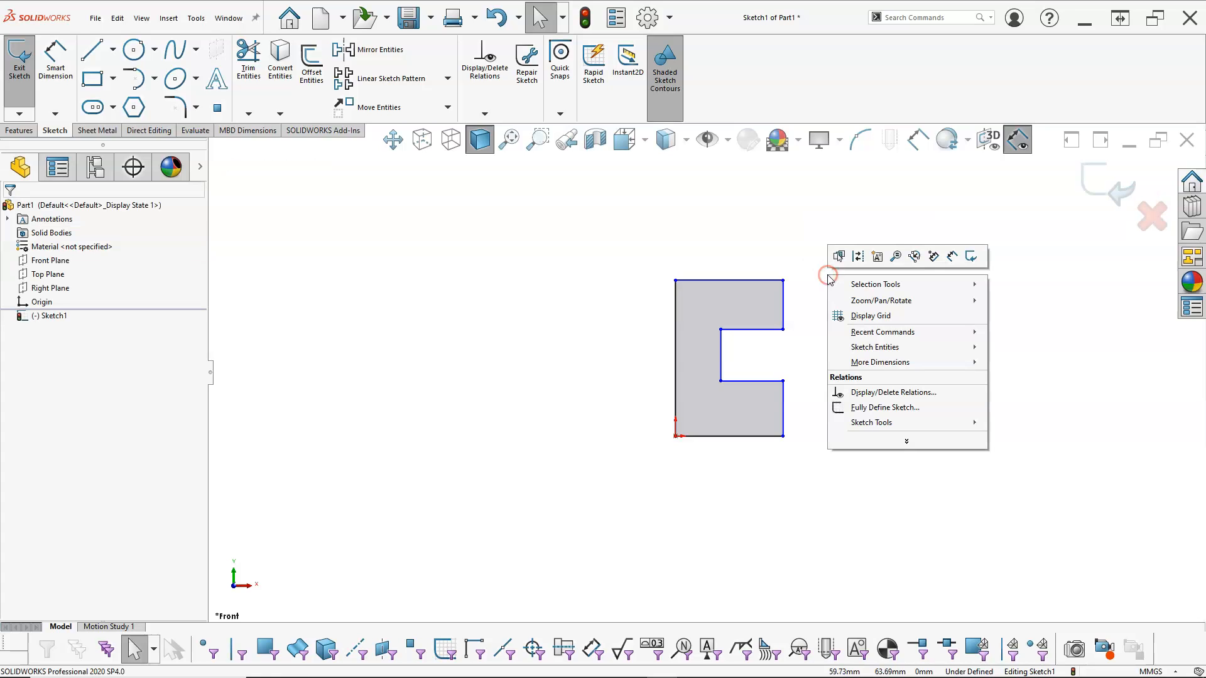
pyautogui.click(952, 257)
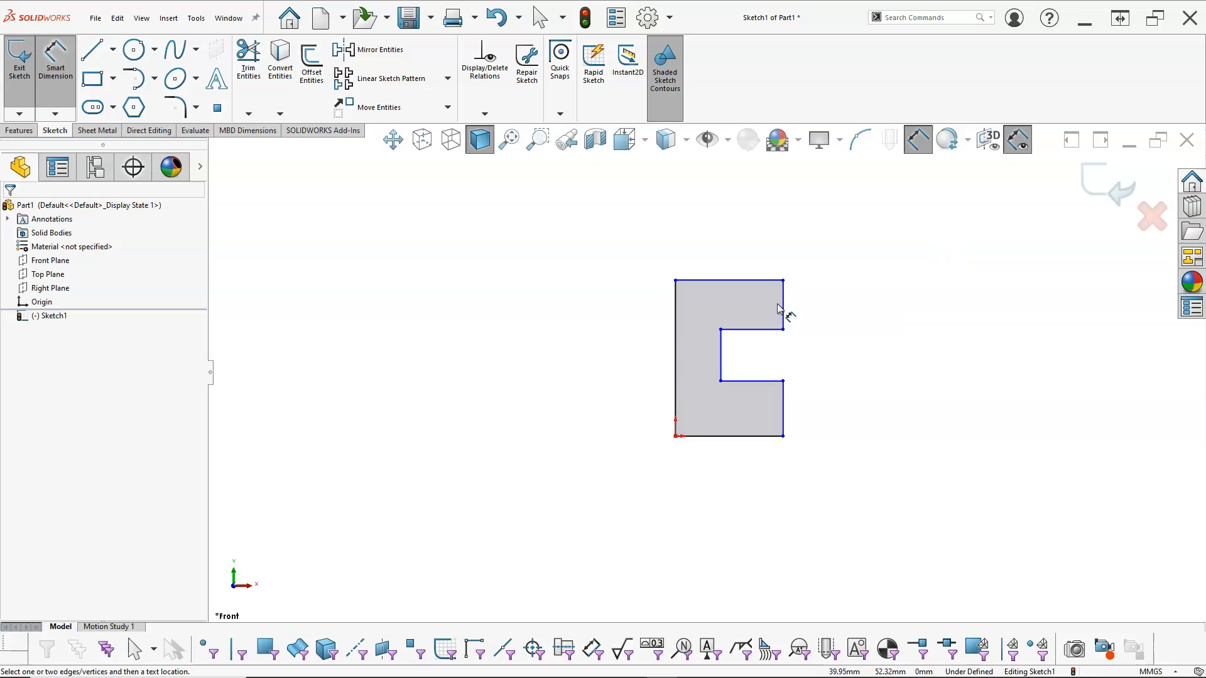
pyautogui.rightClick(871, 312)
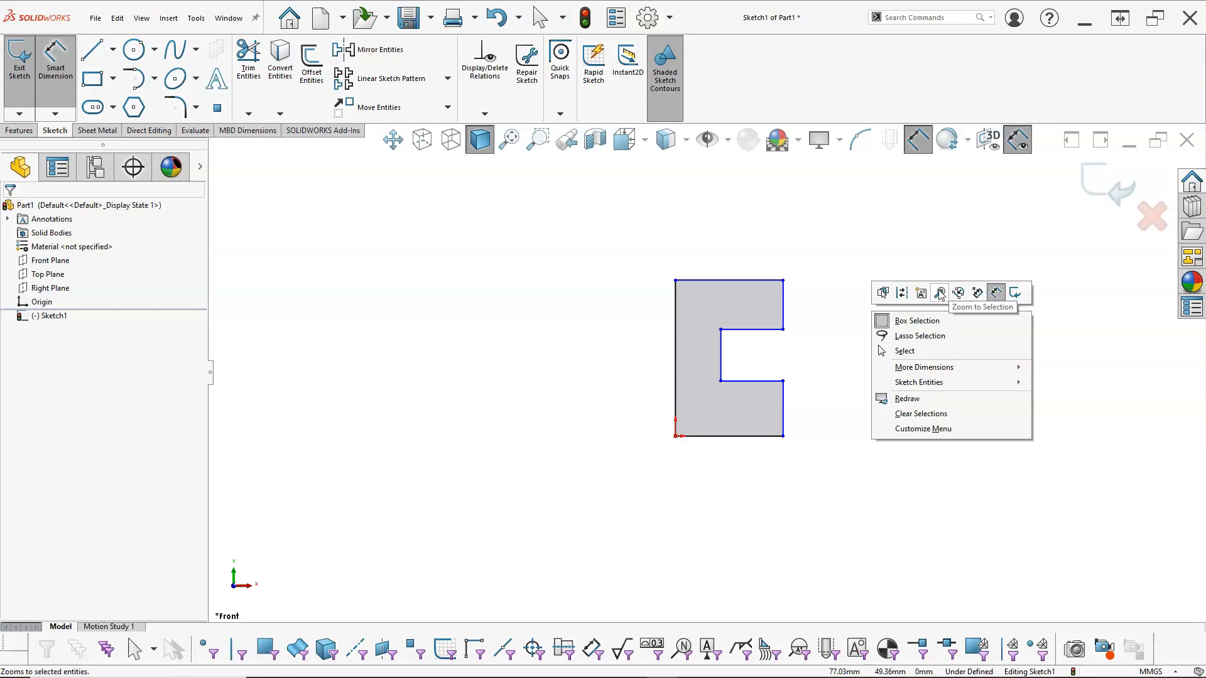
pyautogui.click(805, 170)
pyautogui.click(784, 303)
pyautogui.click(860, 250)
pyautogui.click(861, 251)
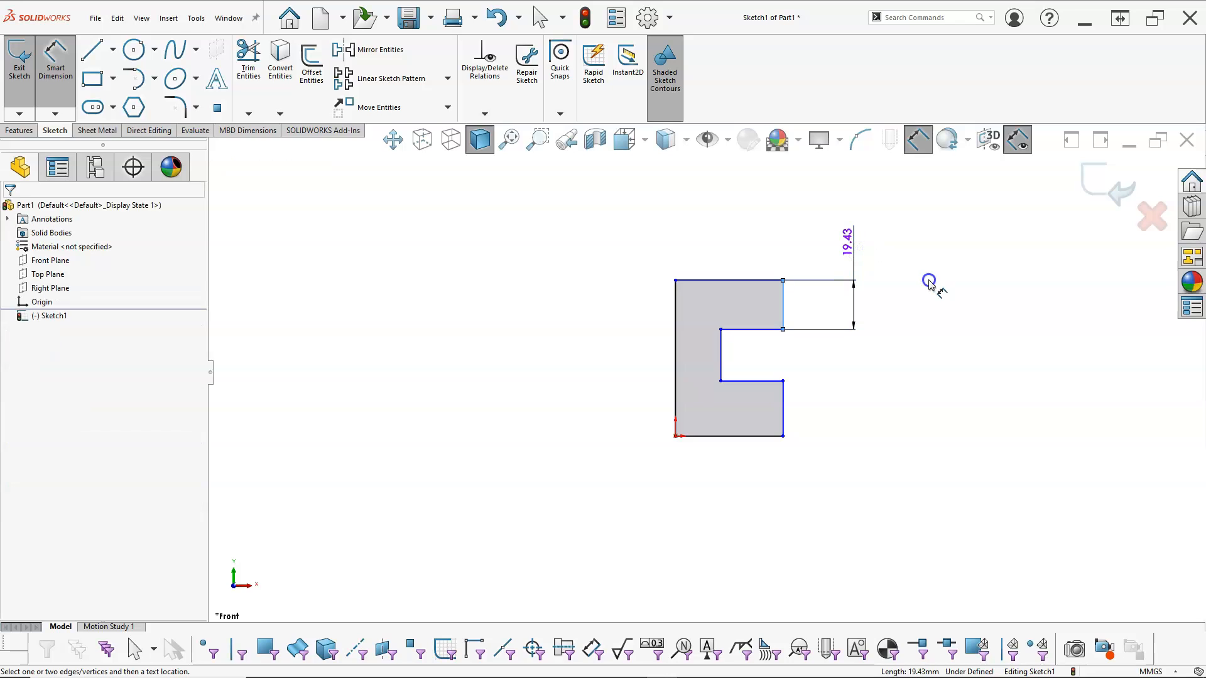
pyautogui.write('20')
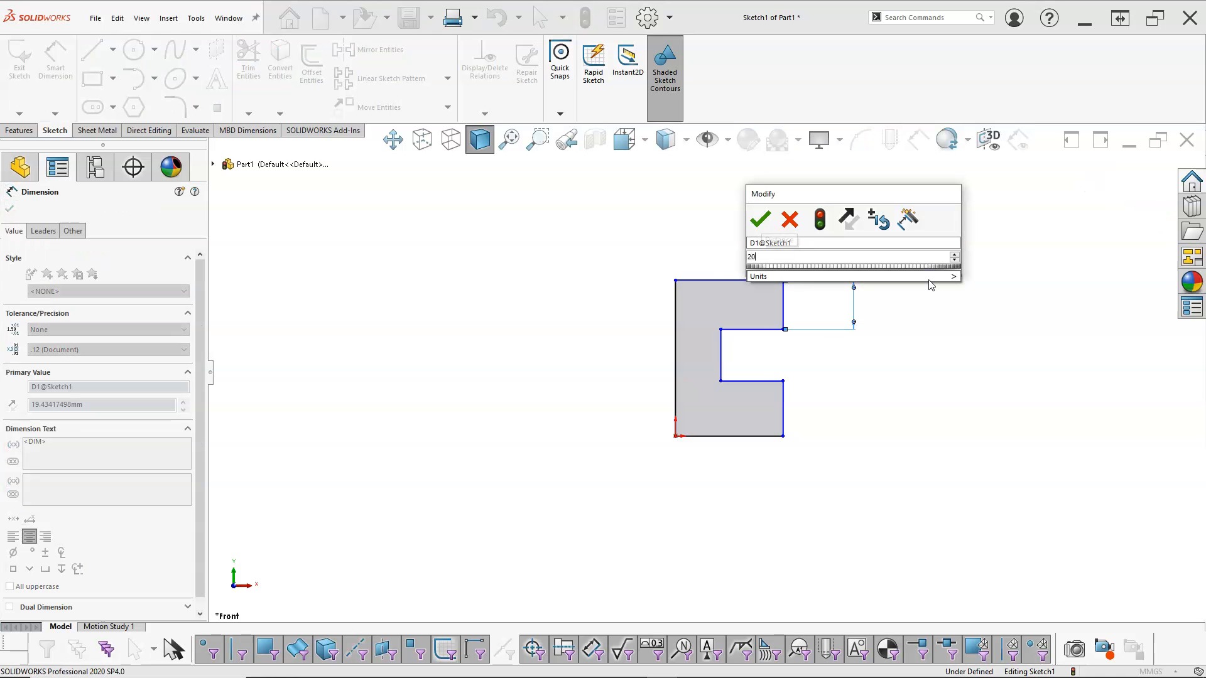
pyautogui.press('Return')
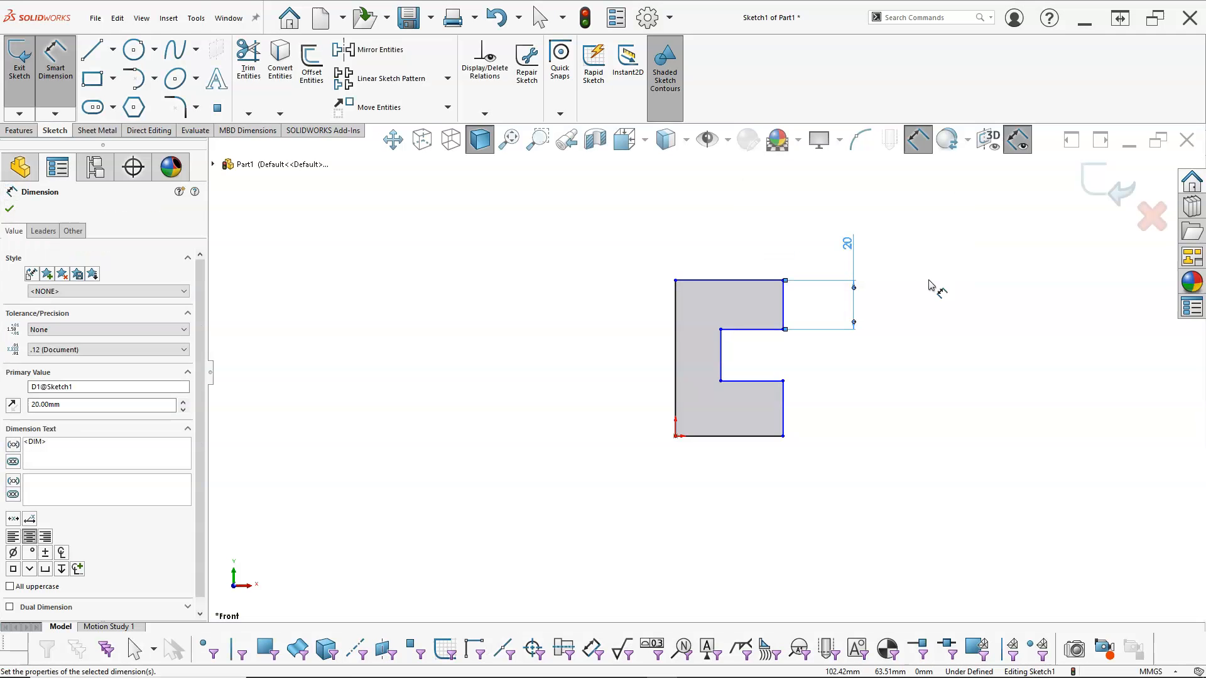
# Dimension the lower arm's vertical end line and set it to 20 mm
pyautogui.click(785, 411)
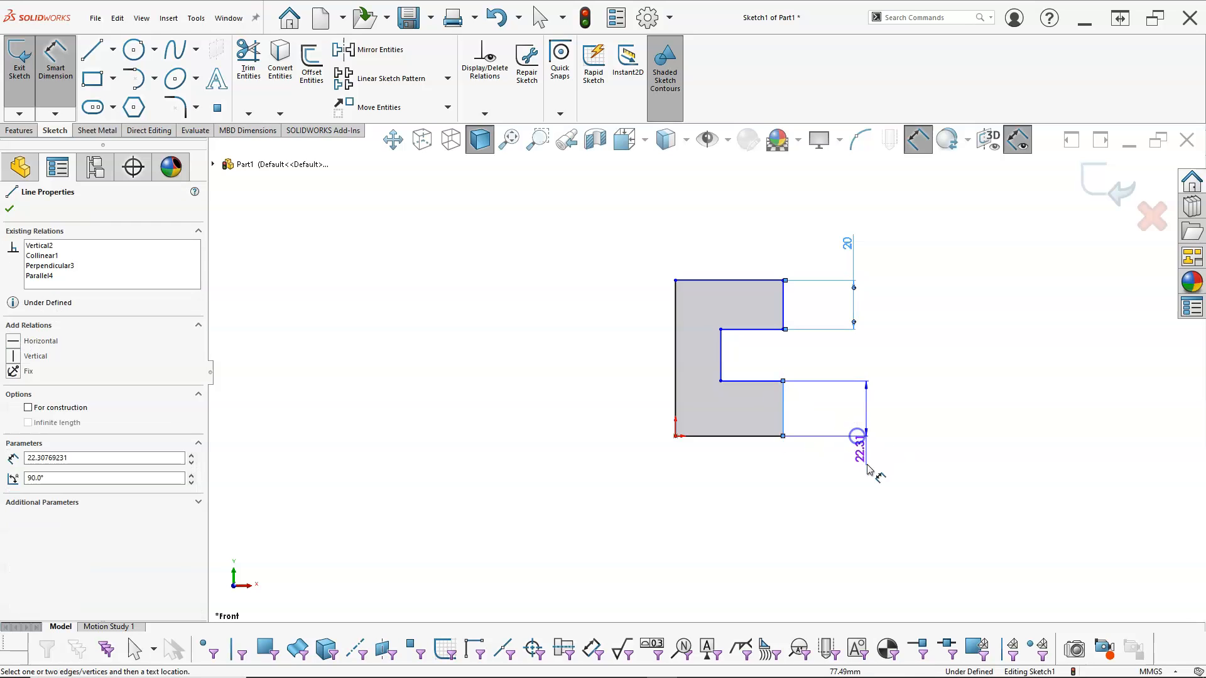
pyautogui.click(867, 483)
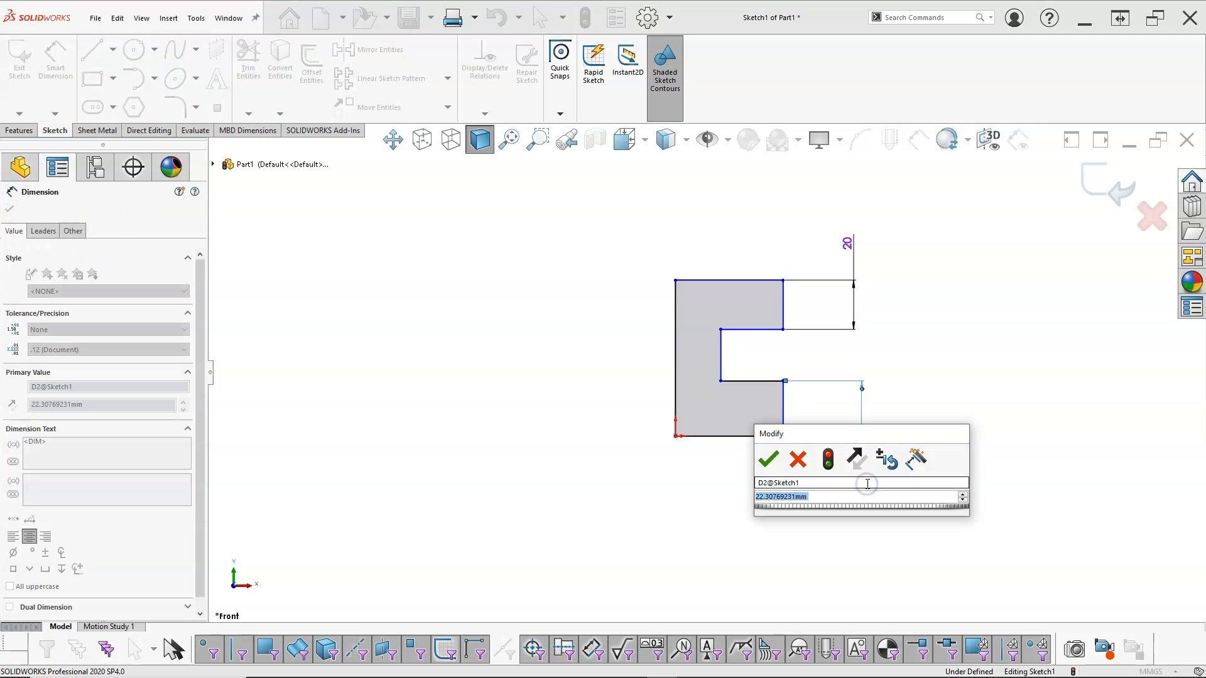
pyautogui.write('20')
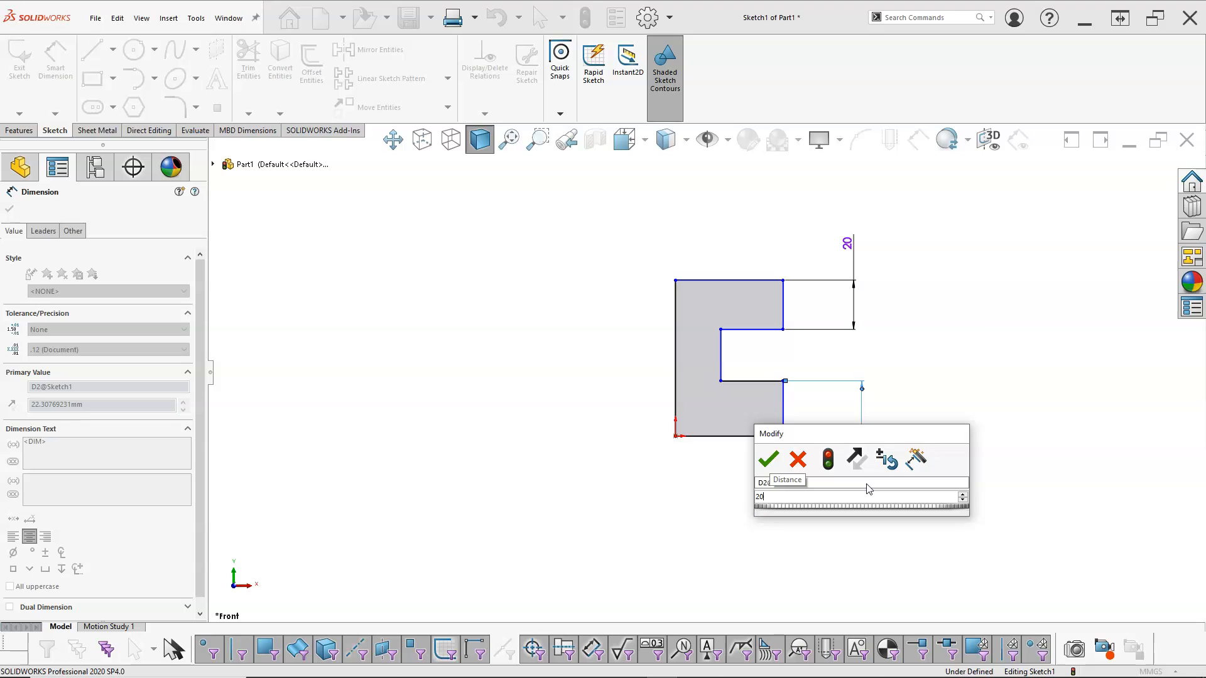
pyautogui.press('Return')
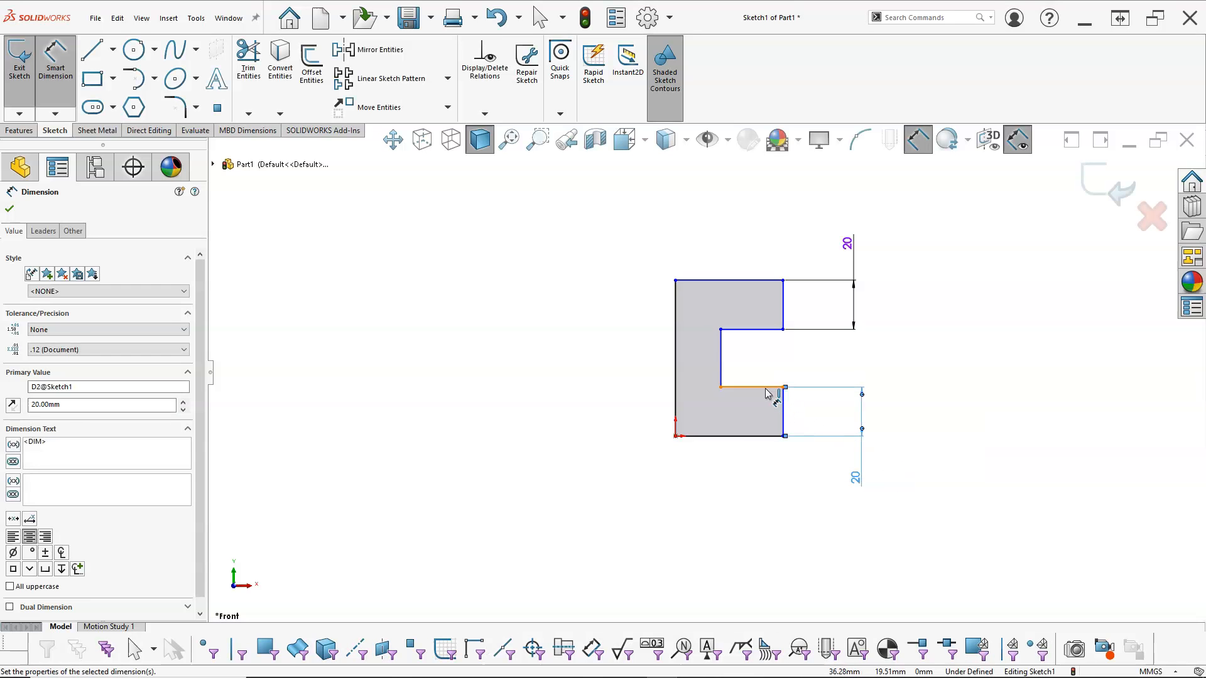
# Dimension the gap between the notch's two horizontal edges and set it to 10 mm
pyautogui.click(767, 387)
pyautogui.click(766, 329)
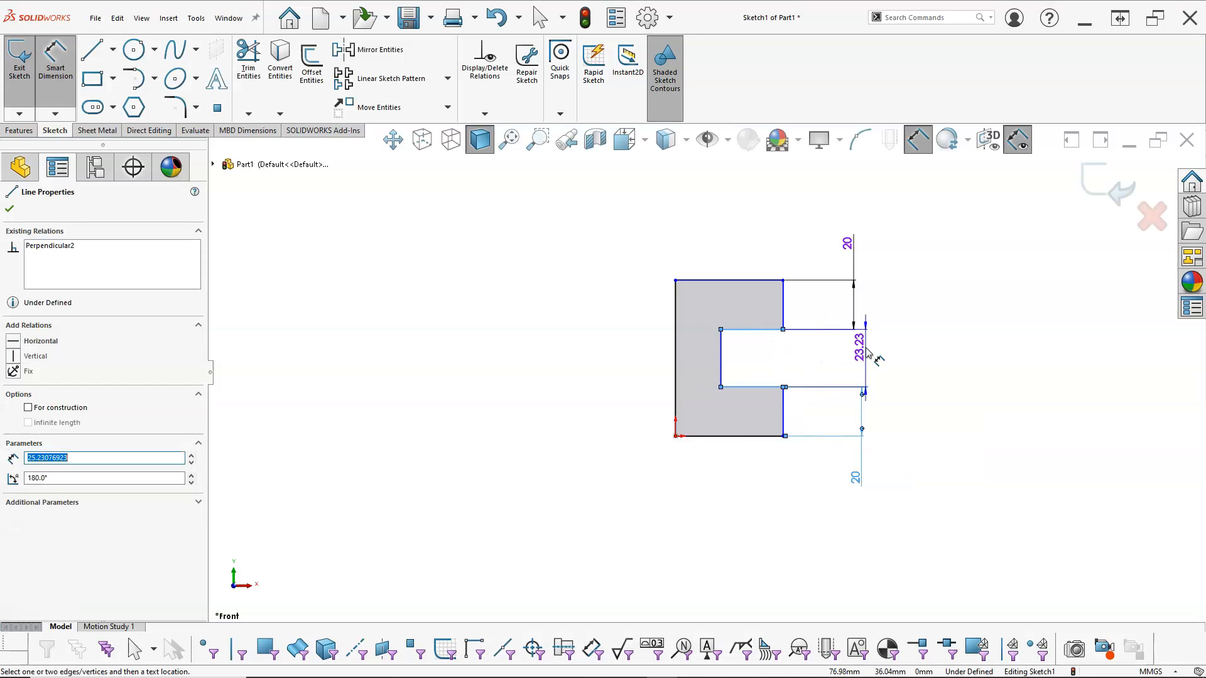
pyautogui.click(869, 353)
pyautogui.write('10')
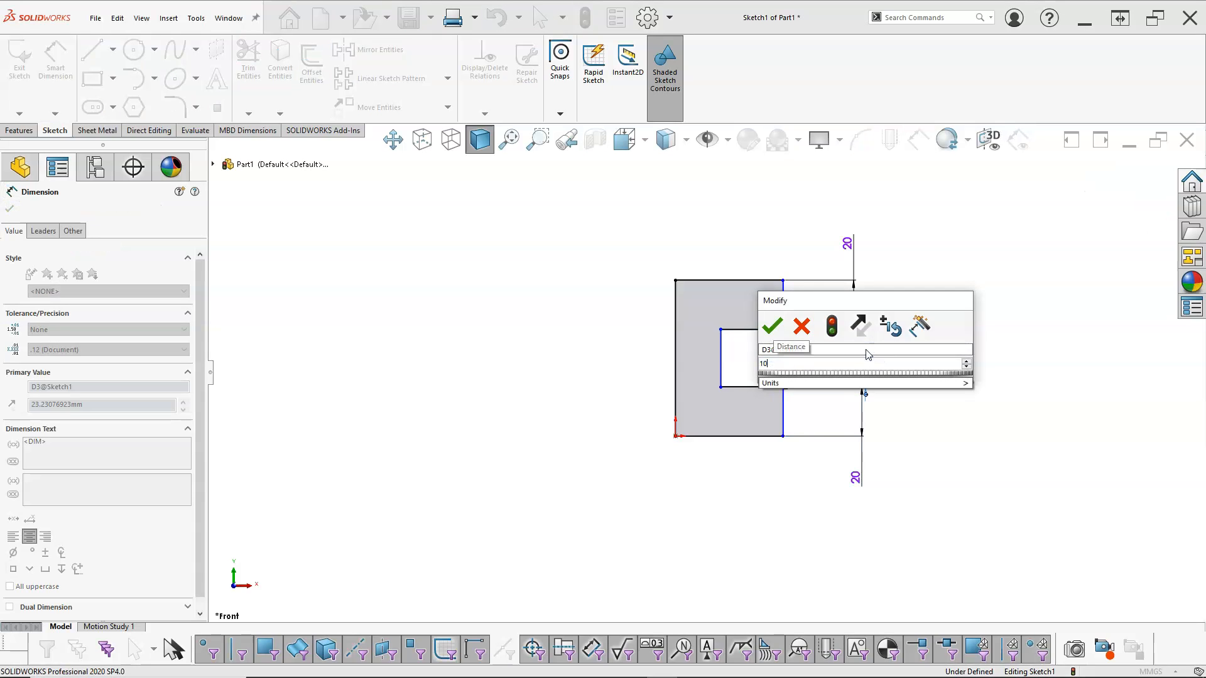
pyautogui.press('Return')
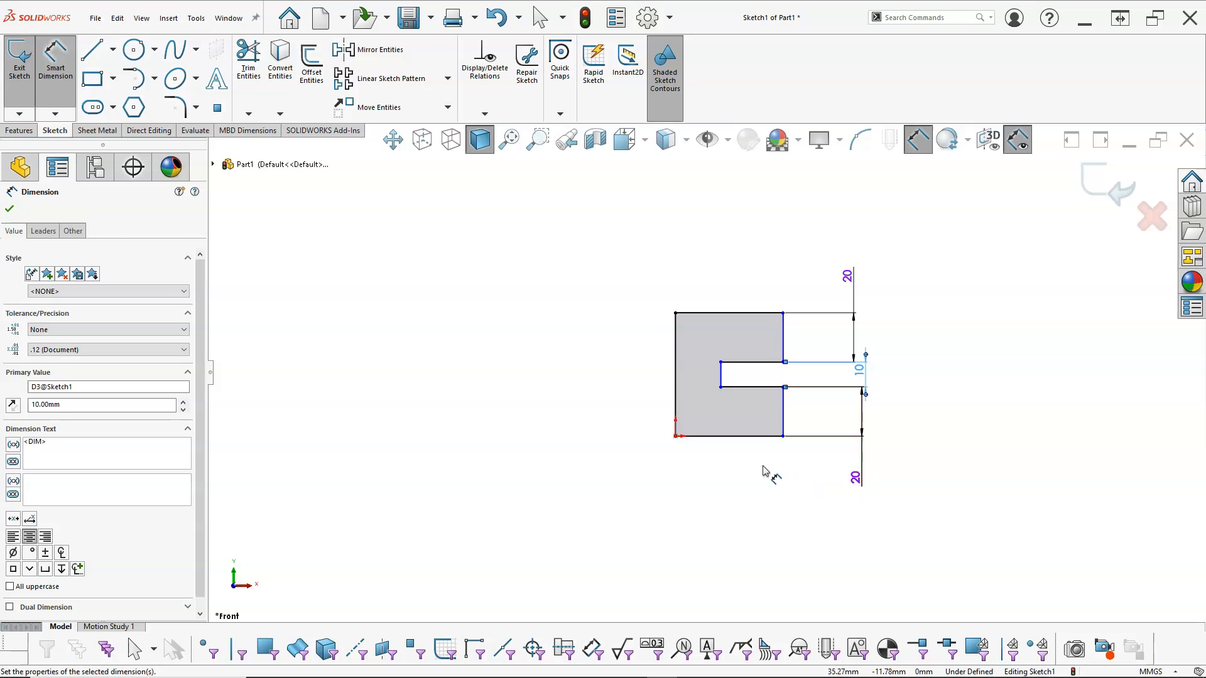
# Dimension the profile's bottom edge and set the overall width to 40 mm
pyautogui.click(738, 436)
pyautogui.click(733, 489)
pyautogui.write('40')
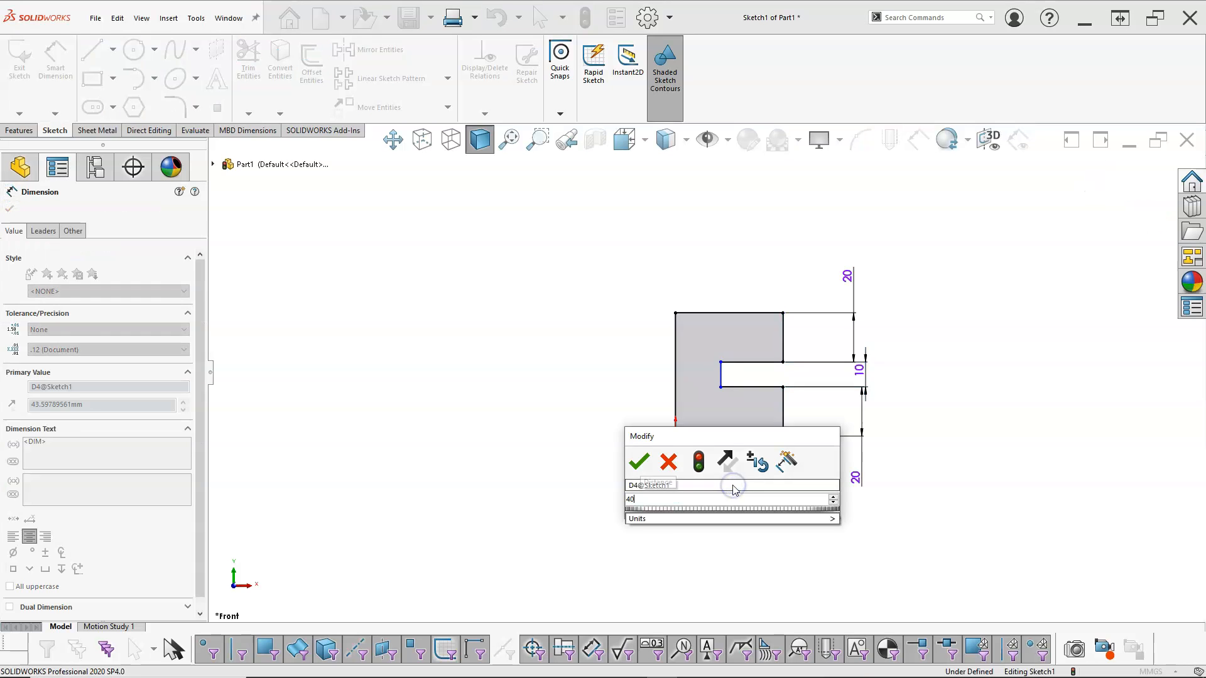
pyautogui.press('Return')
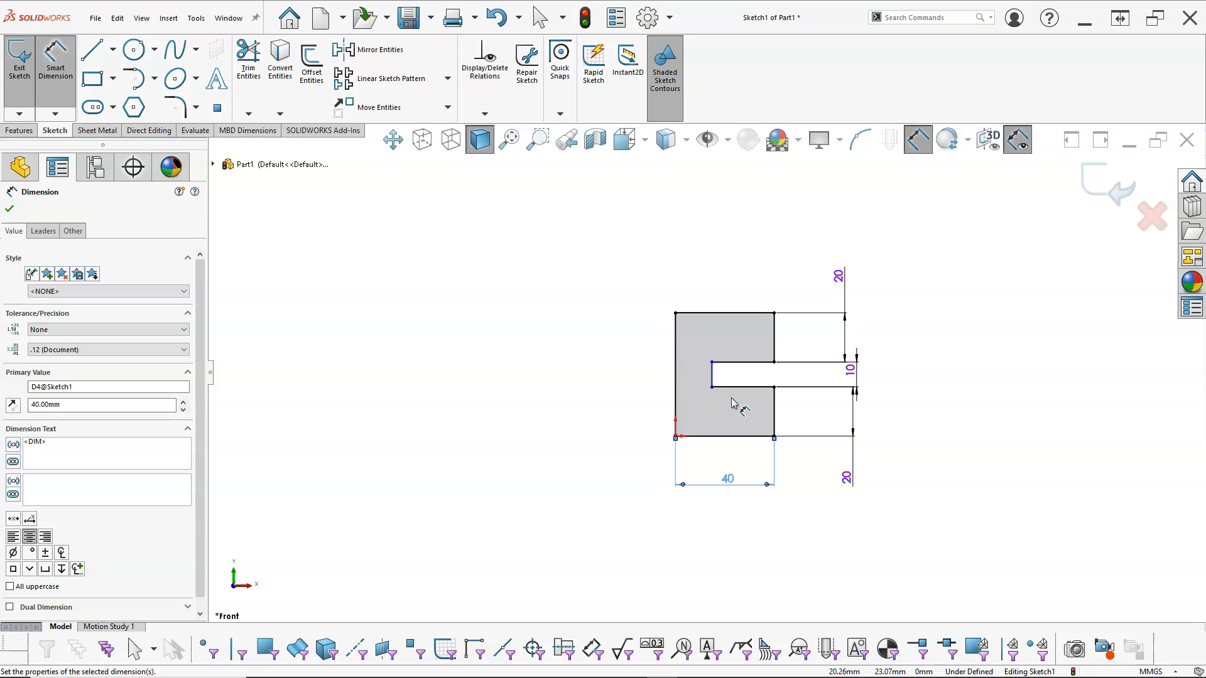
# Dimension the distance from the notch's inner vertical line to the profile's outer left edge as 15 mm and exit Smart Dimension
pyautogui.click(712, 377)
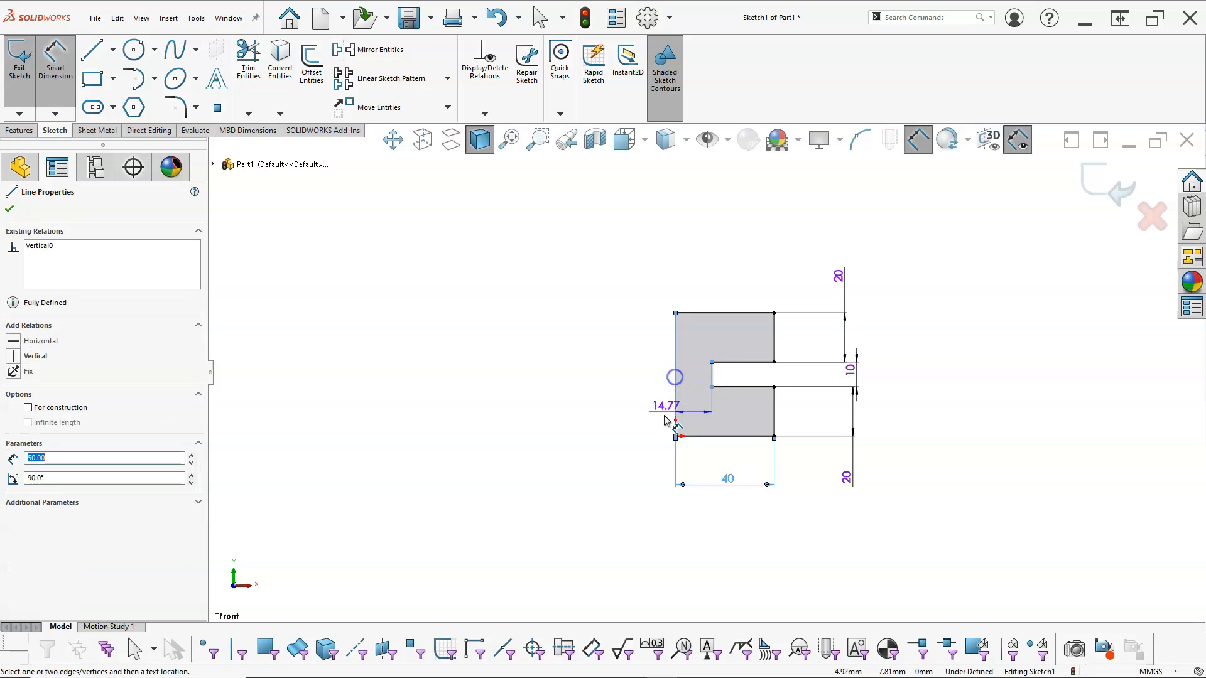
pyautogui.click(635, 451)
pyautogui.write('15')
pyautogui.press('Return')
pyautogui.rightClick(689, 237)
pyautogui.click(729, 274)
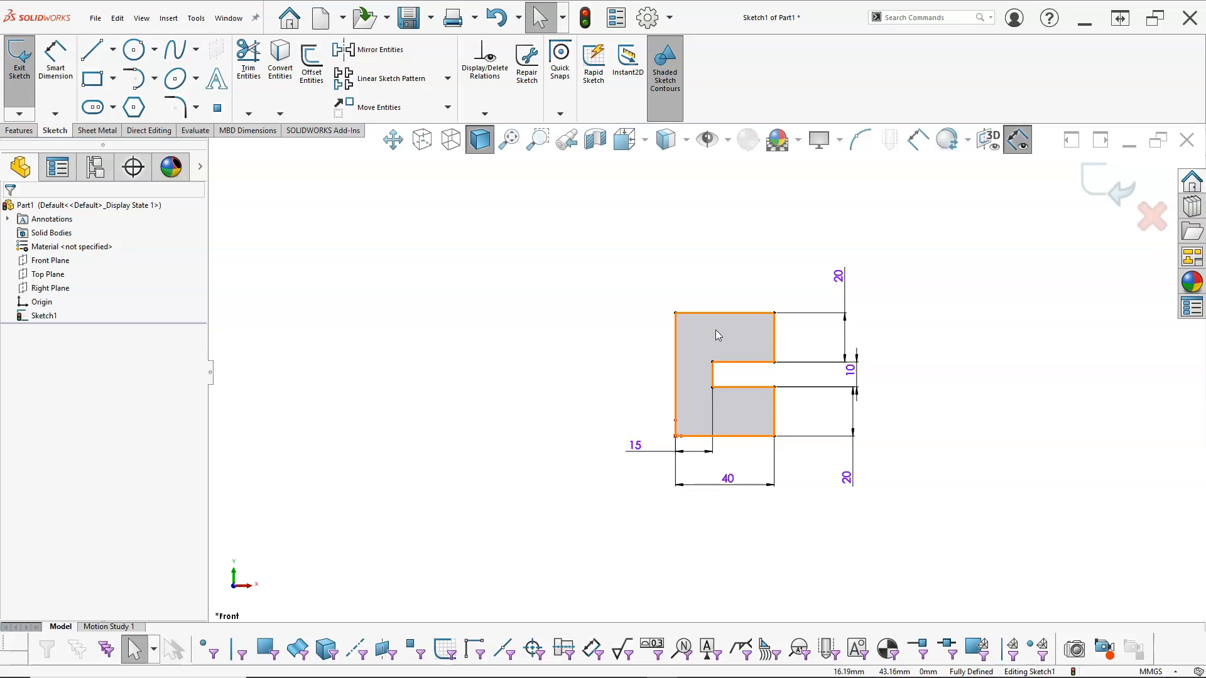
# Start an Extruded Boss/Base from the C-shaped profile with the Mid Plane end condition
pyautogui.moveTo(626, 292)
pyautogui.mouseDown(button='middle')
pyautogui.moveTo(578, 296)
pyautogui.moveTo(569, 381)
pyautogui.mouseUp(button='middle')
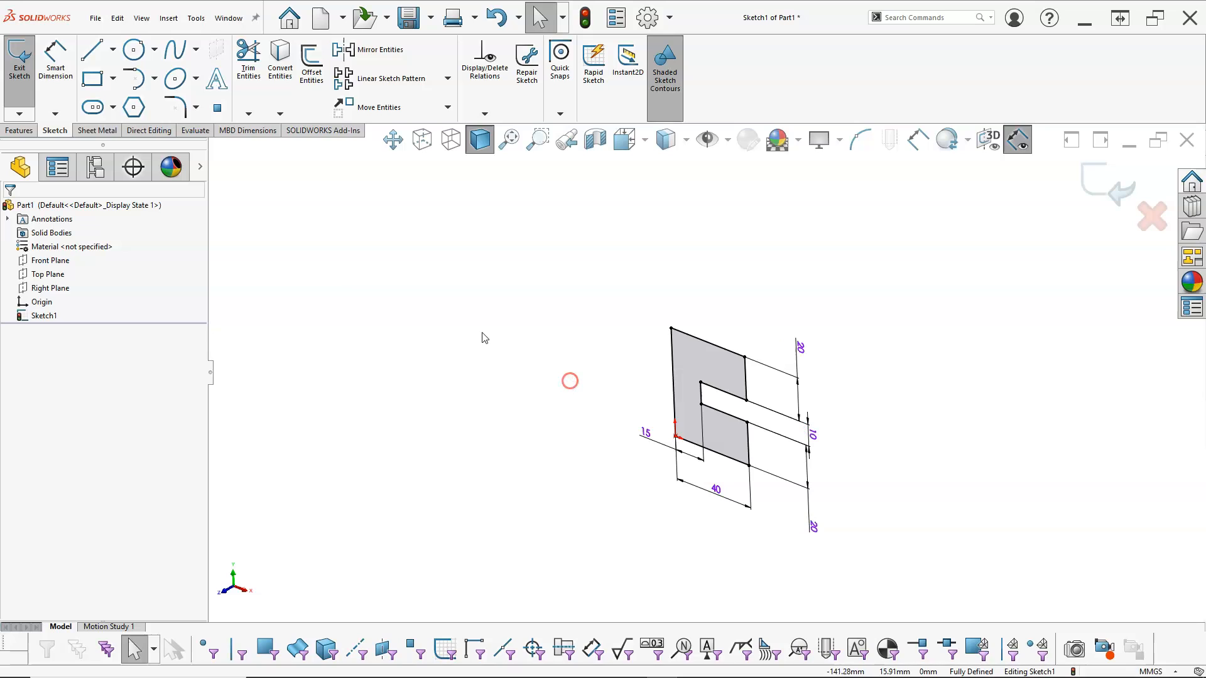
pyautogui.click(18, 131)
pyautogui.click(18, 74)
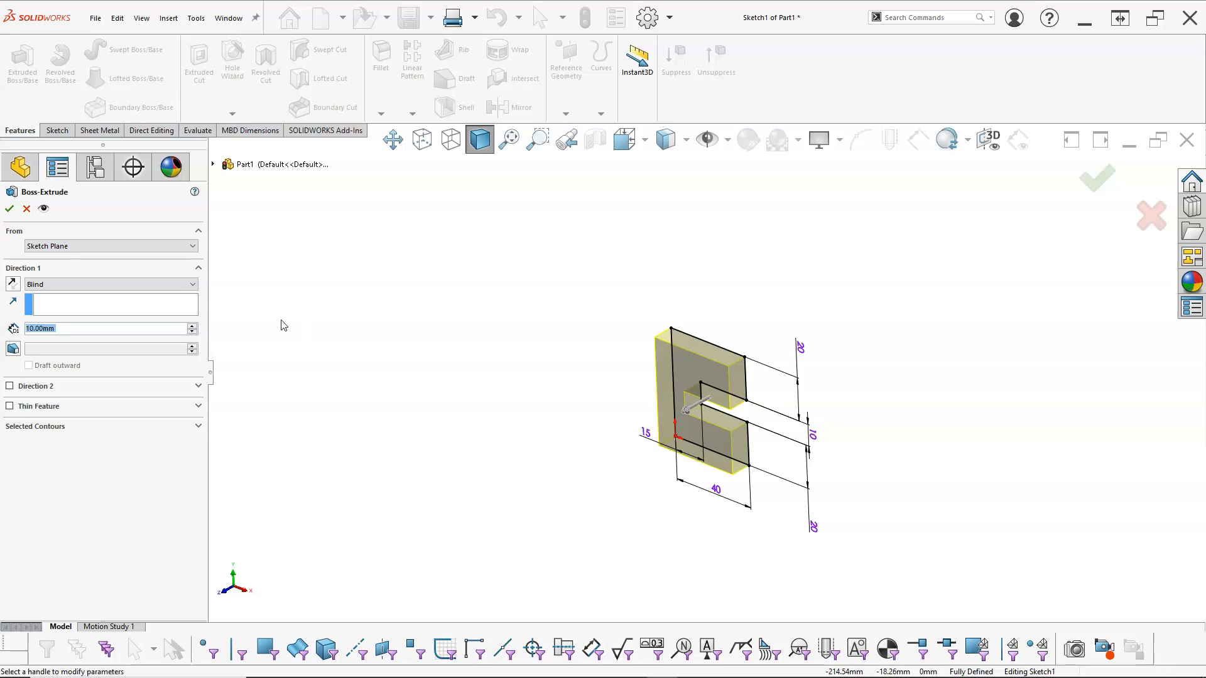
pyautogui.click(125, 284)
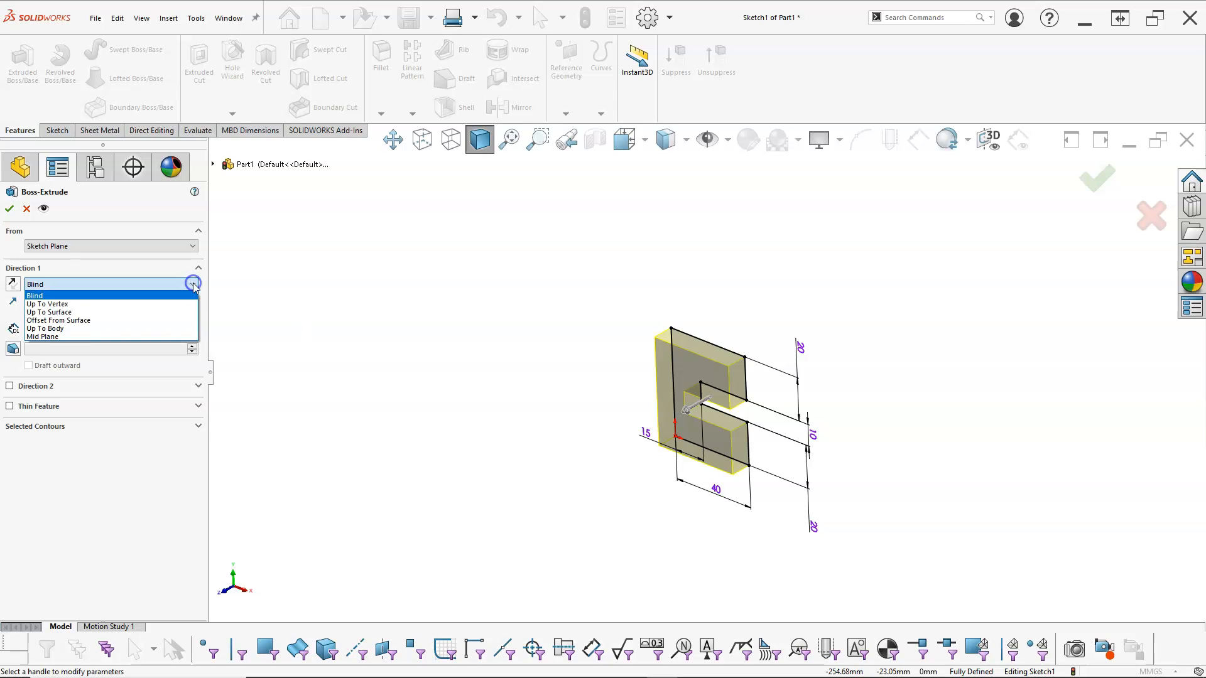
pyautogui.click(88, 337)
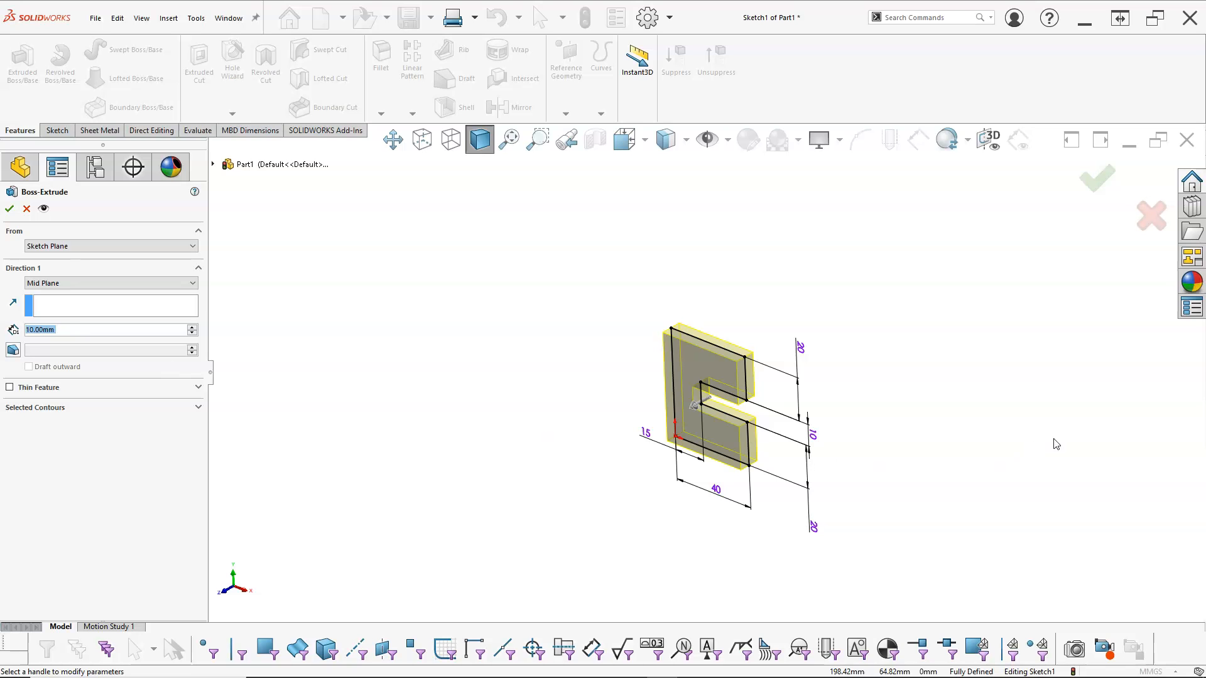
# Consult Figure P6-10 for part 1's depth and complete the mid-plane extrusion with a depth of 30 mm
pyautogui.moveTo(1205, 35); pyautogui.dragTo(1032, 69)
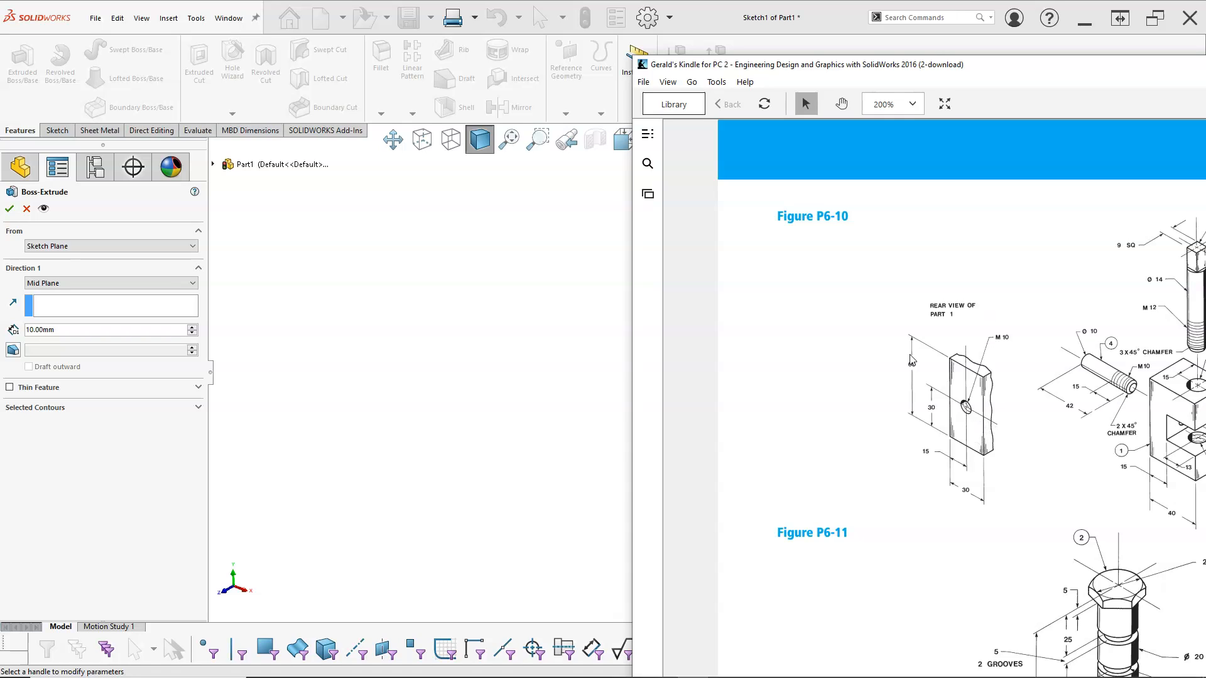
pyautogui.moveTo(997, 66); pyautogui.dragTo(1204, 79)
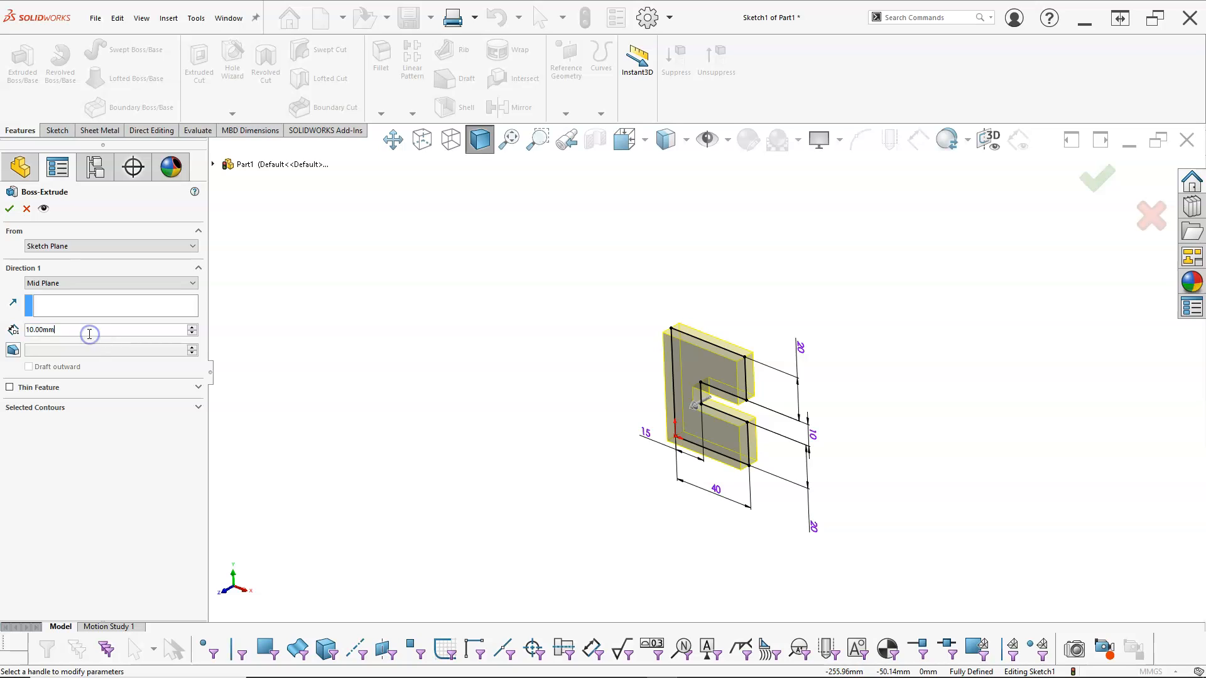
pyautogui.doubleClick(64, 333)
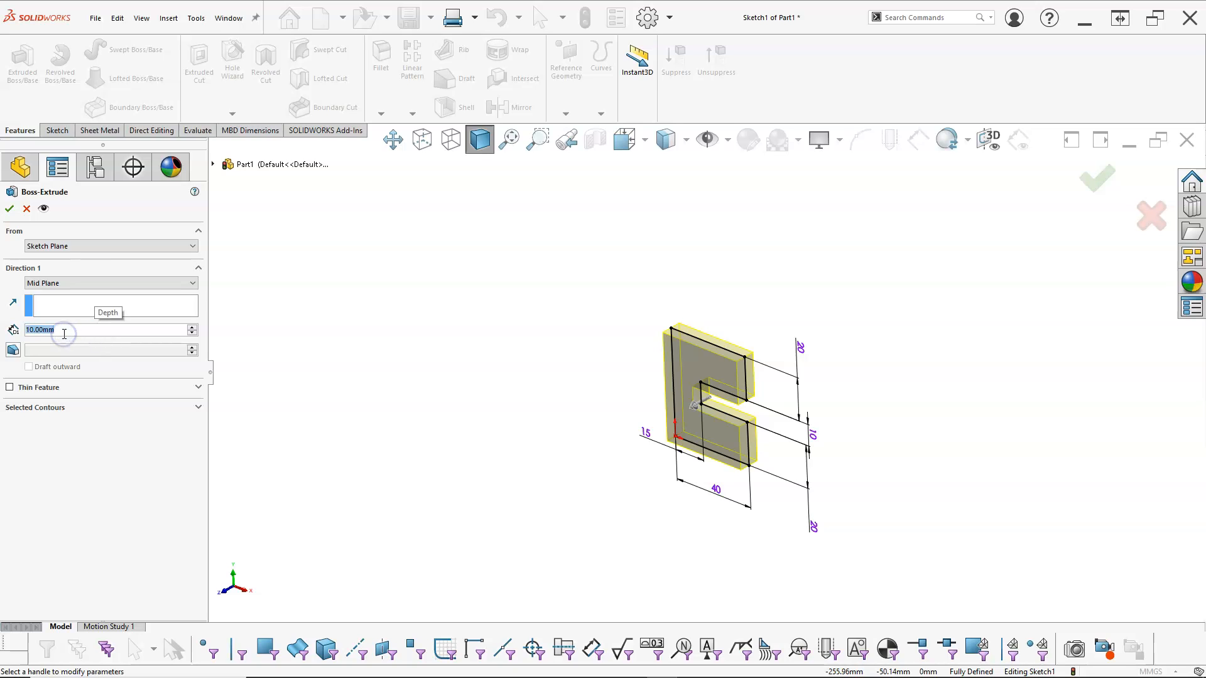
pyautogui.write('30')
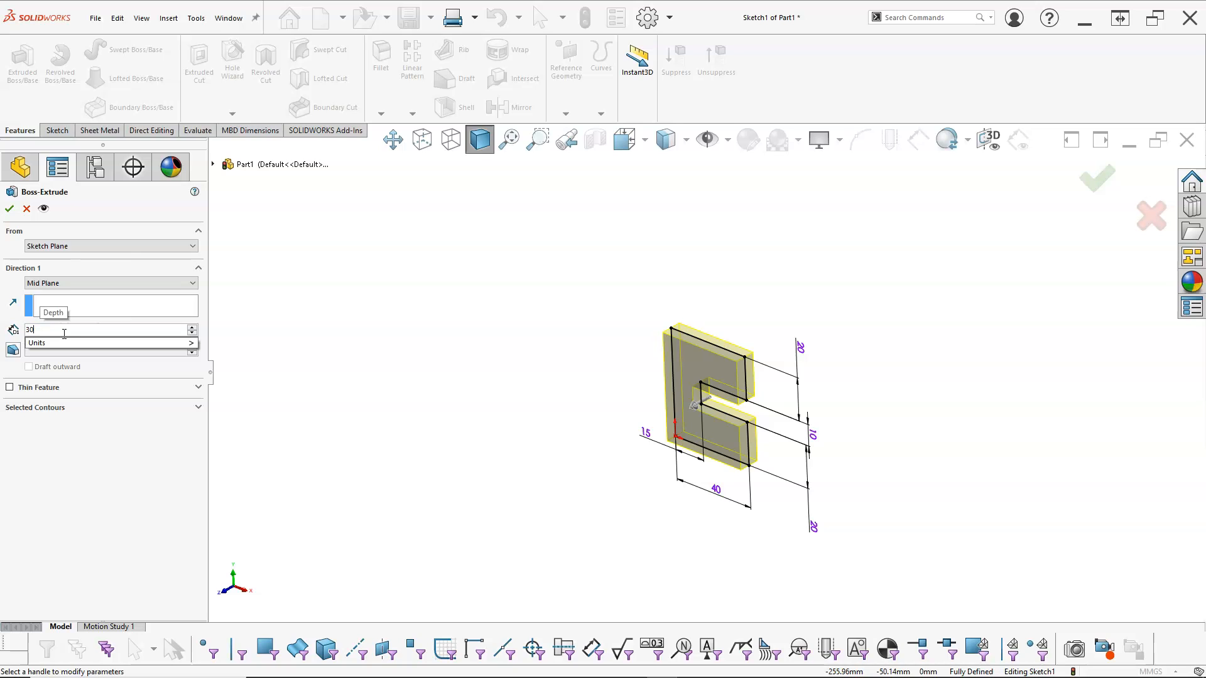
pyautogui.press('Return')
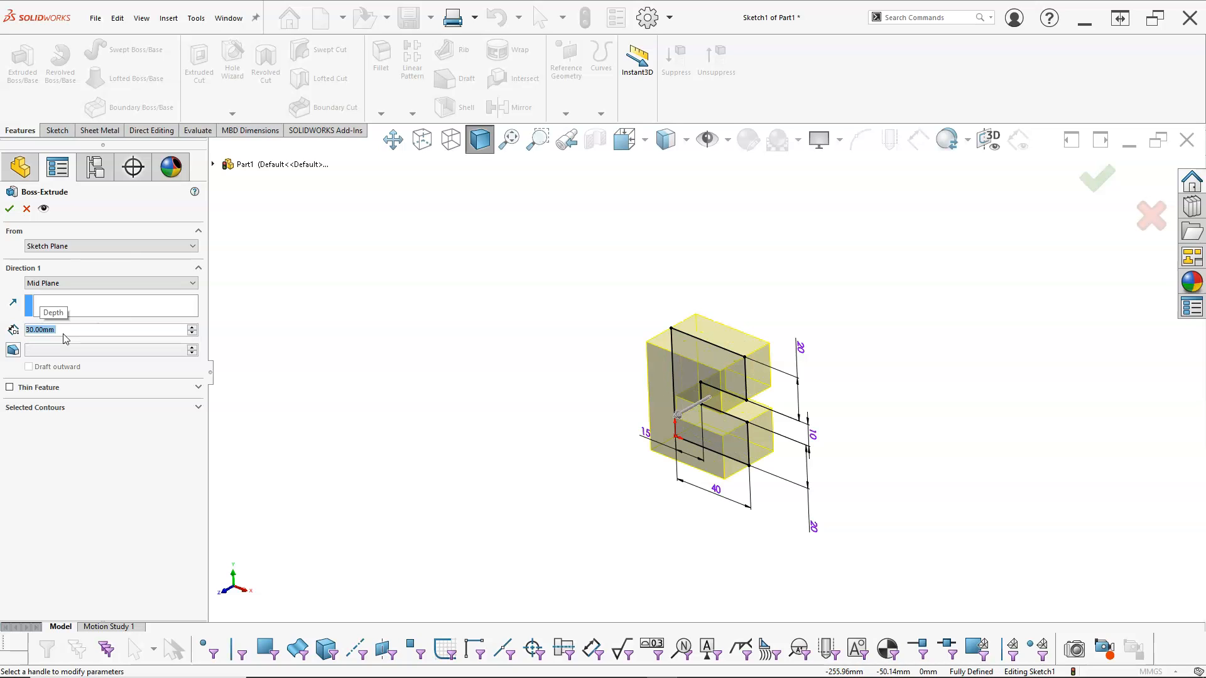
pyautogui.click(8, 208)
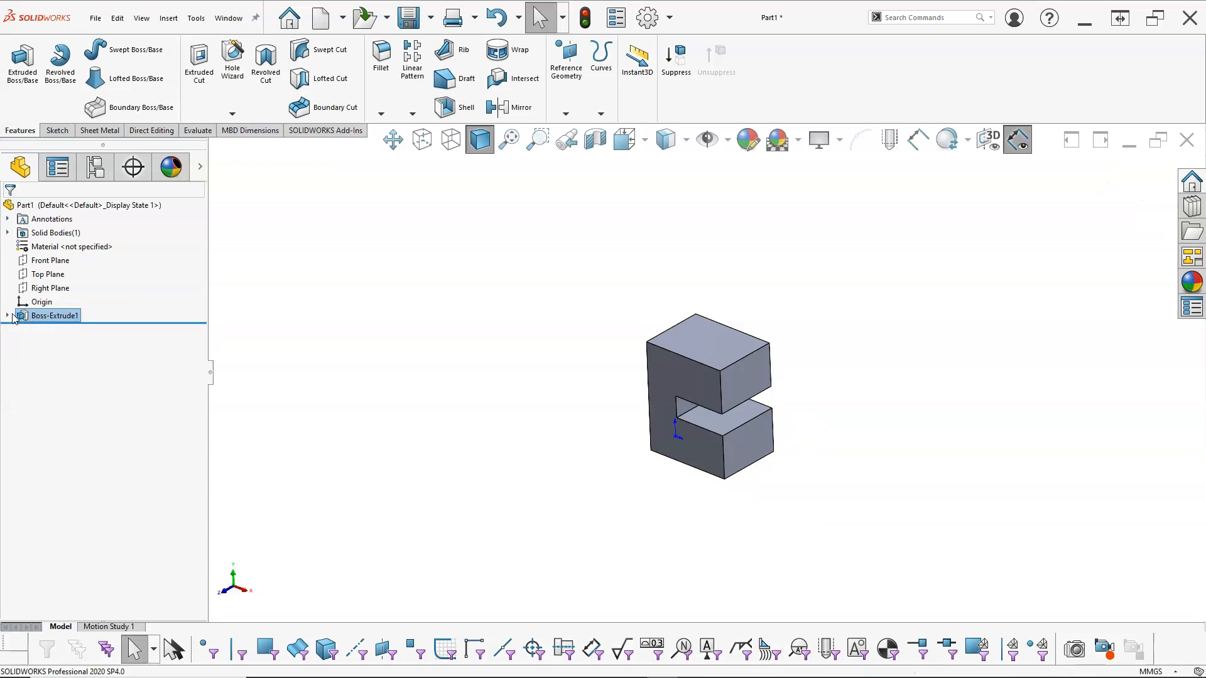
# Set the notch gap dimension in the extrusion's sketch to 20 mm and rebuild the part
pyautogui.click(7, 315)
pyautogui.click(50, 331)
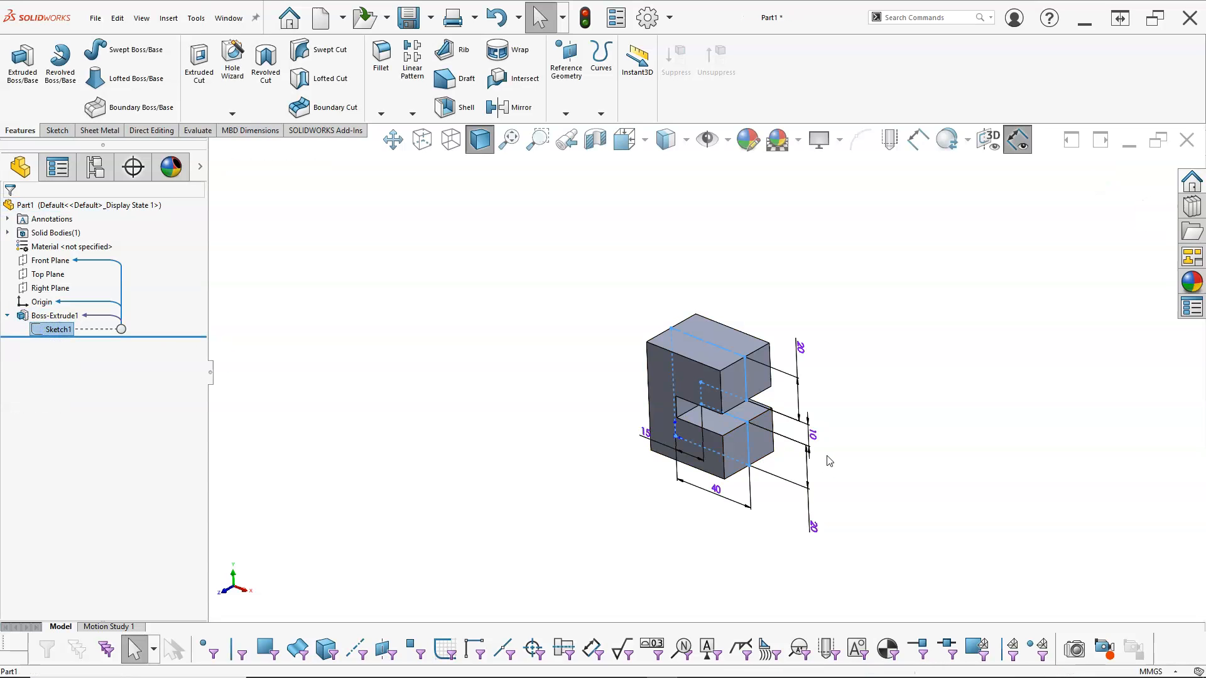
pyautogui.doubleClick(812, 436)
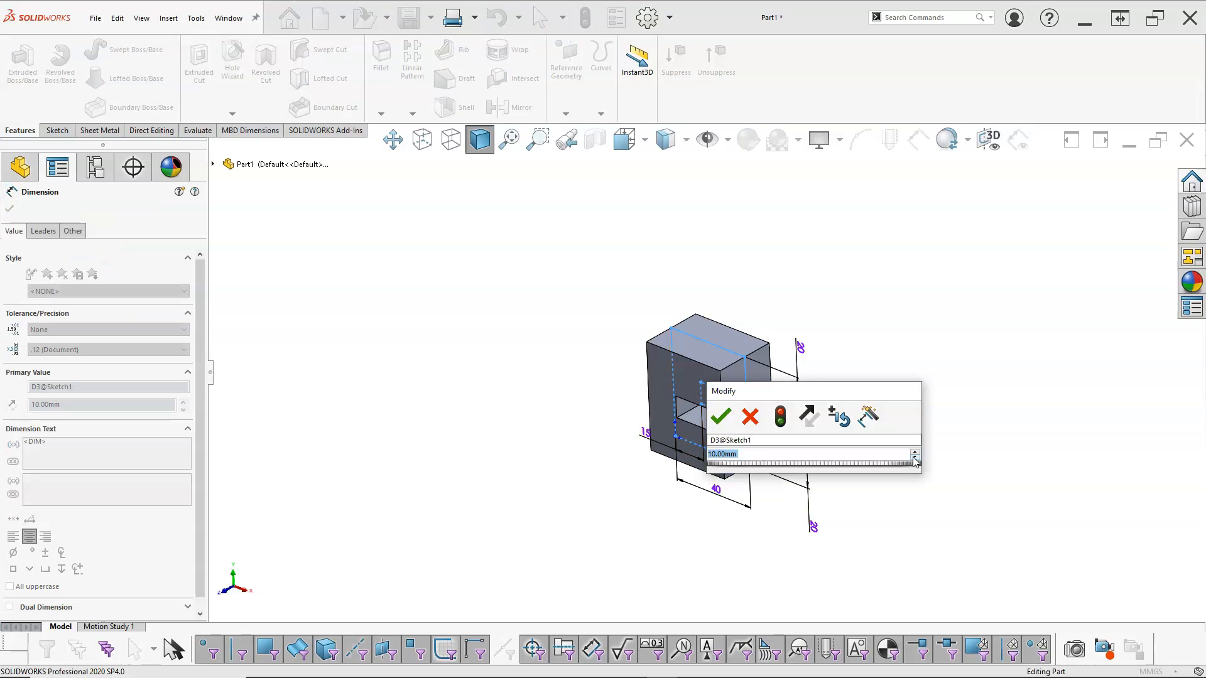
pyautogui.write('60')
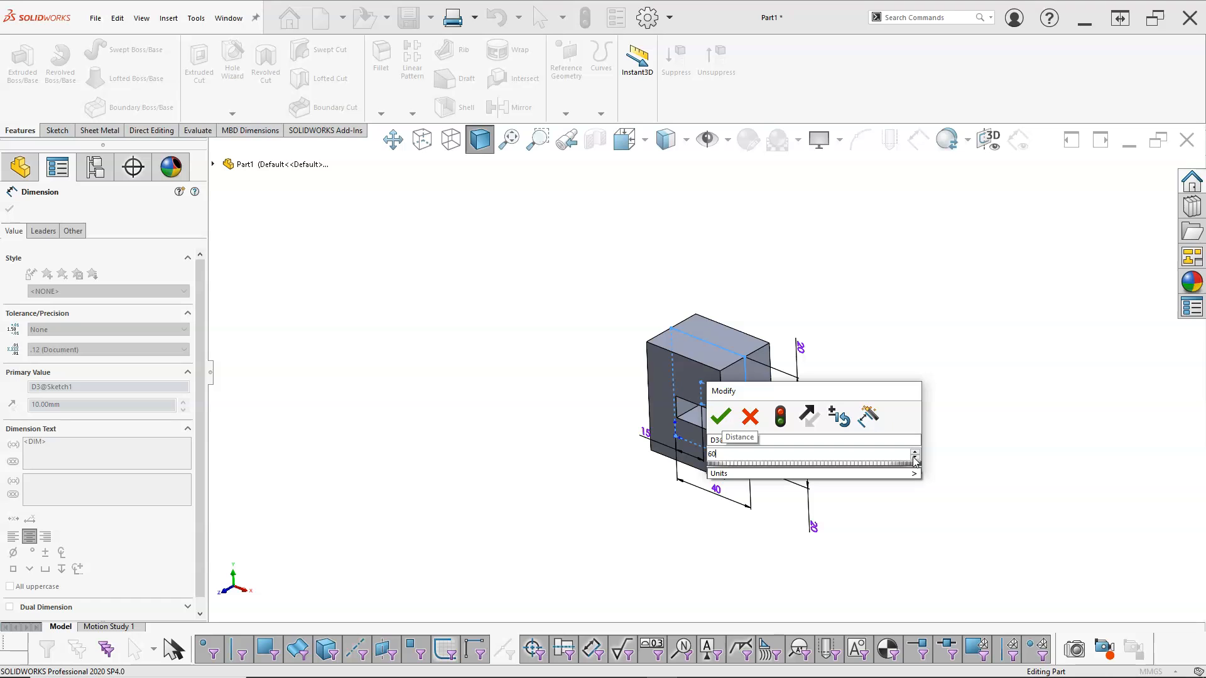
pyautogui.press('BackSpace')
pyautogui.press('BackSpace')
pyautogui.write('20')
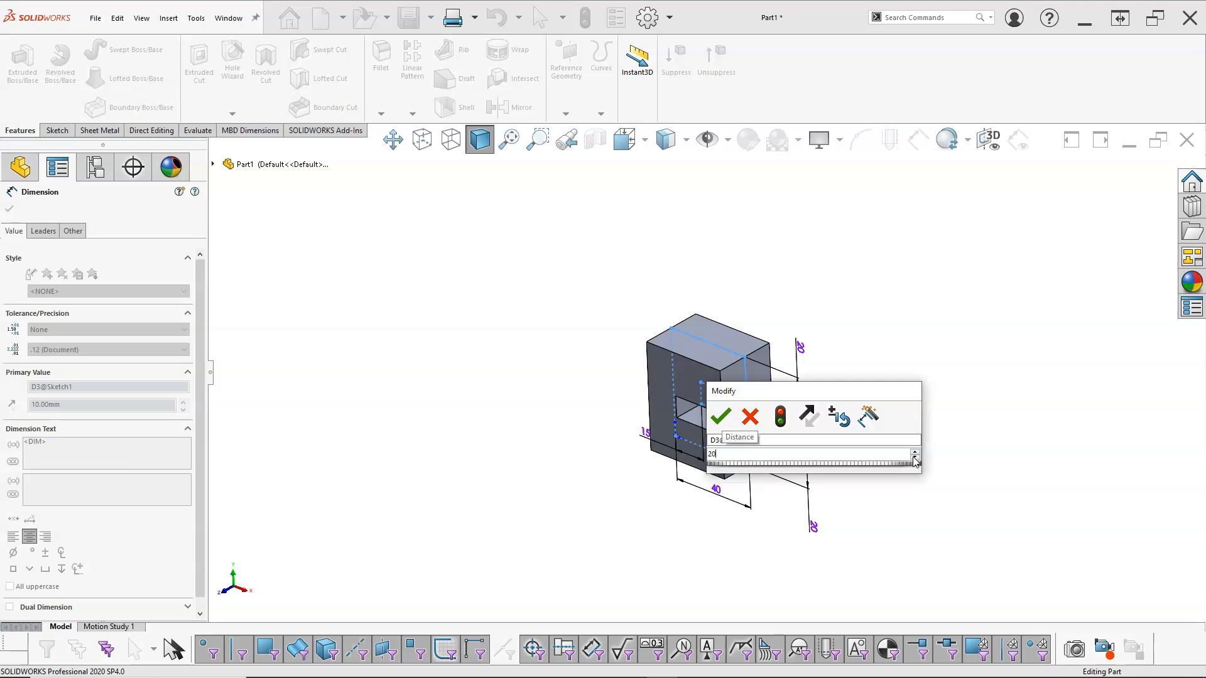
pyautogui.press('Return')
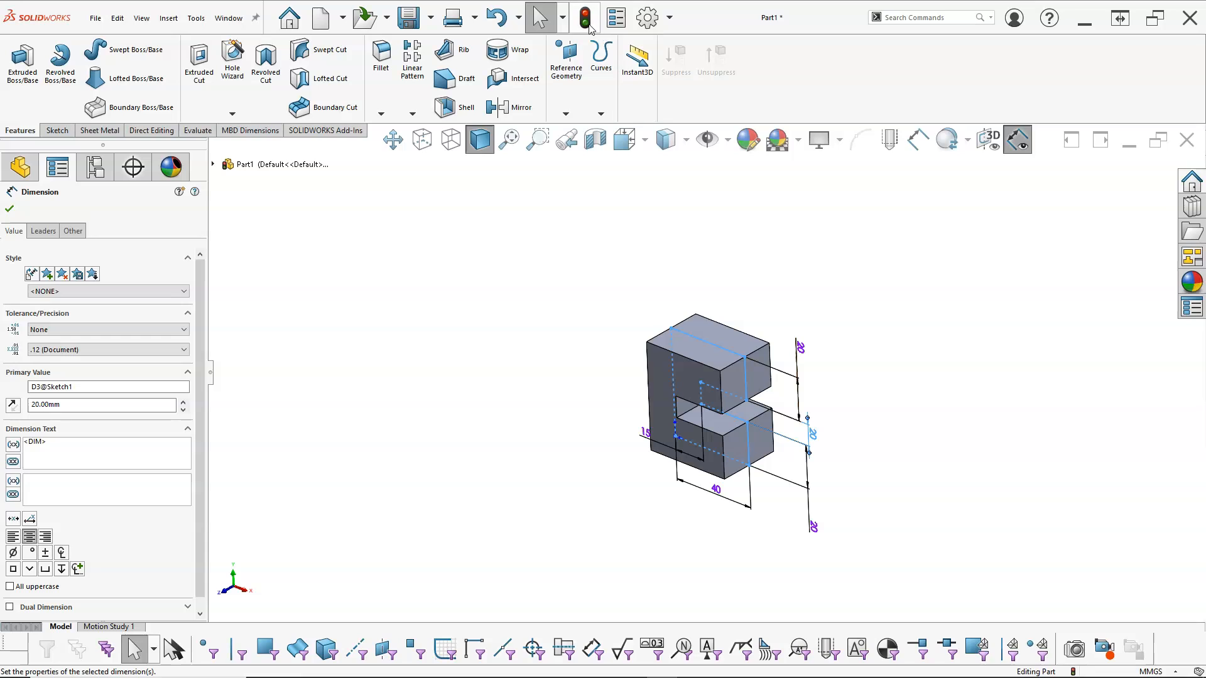
pyautogui.click(590, 189)
# Start a Hole Wizard hole on the block's top face, choosing the Drill sizes type and size Ø14.0
pyautogui.moveTo(625, 294); pyautogui.dragTo(660, 318, button='middle')
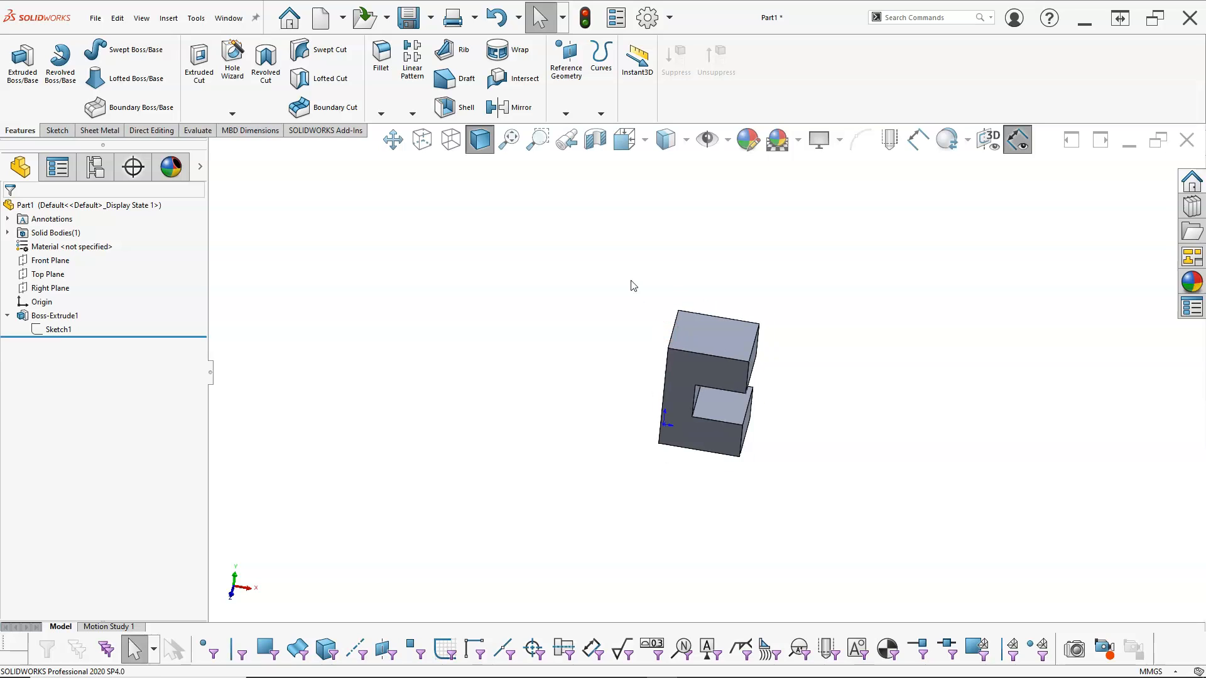
pyautogui.click(734, 341)
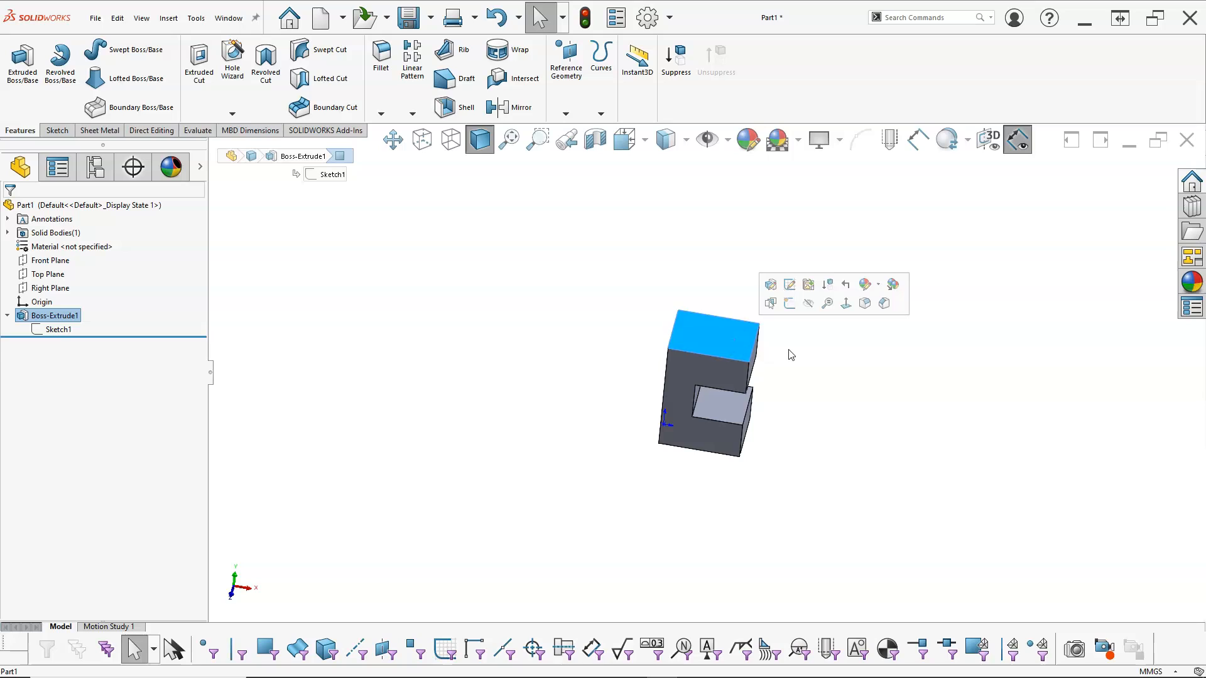
pyautogui.press('s')
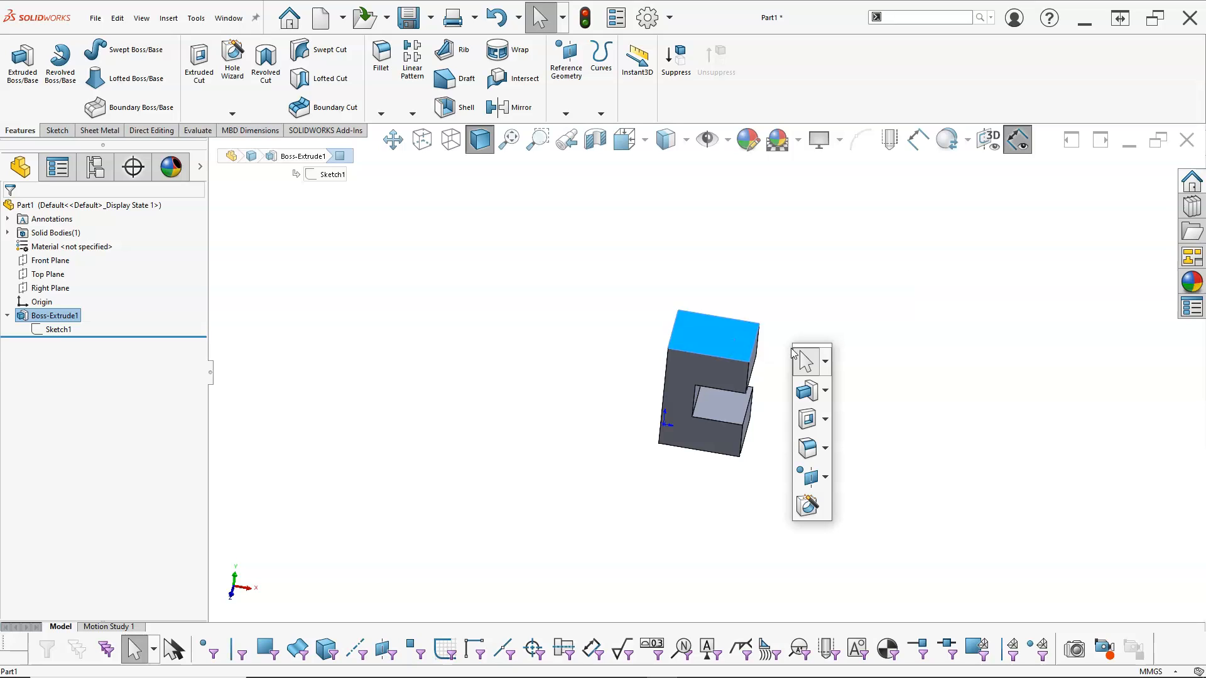
pyautogui.click(807, 504)
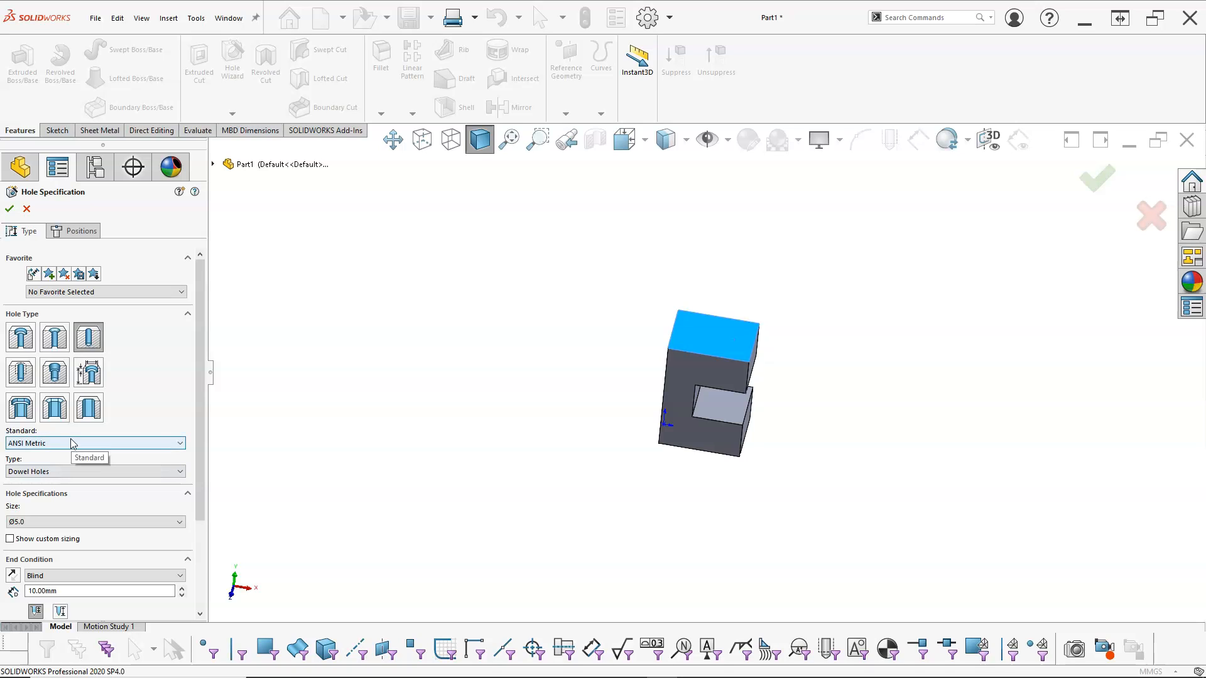
pyautogui.click(71, 471)
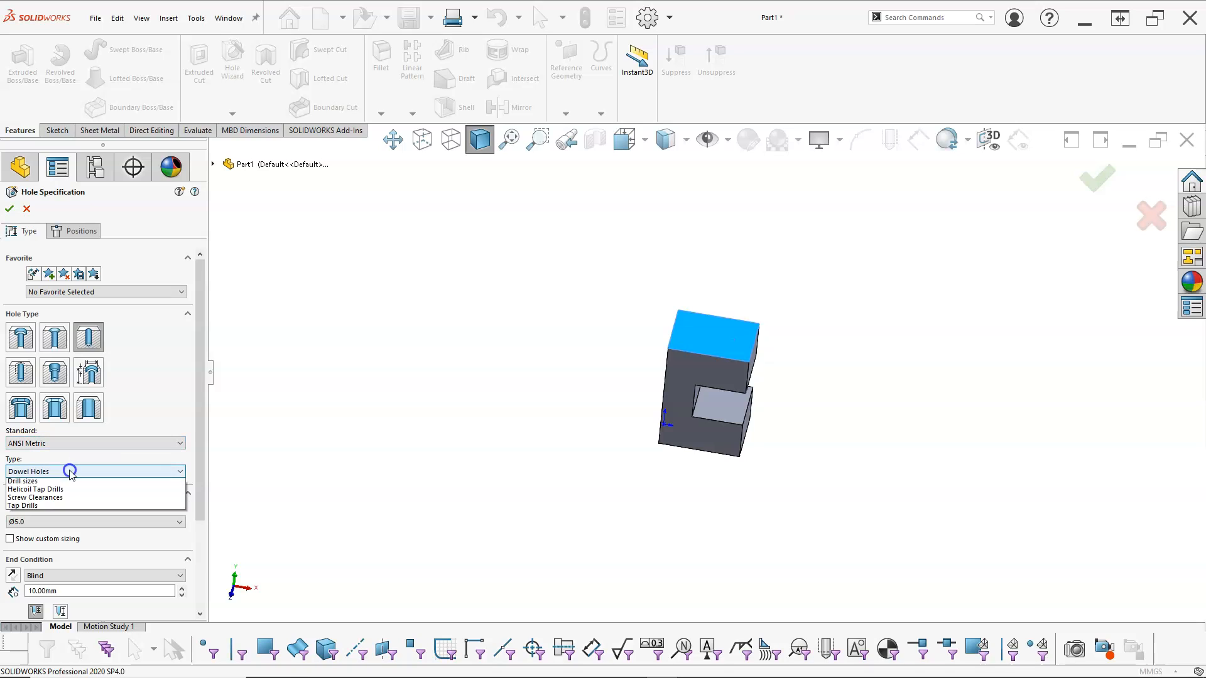
pyautogui.click(60, 491)
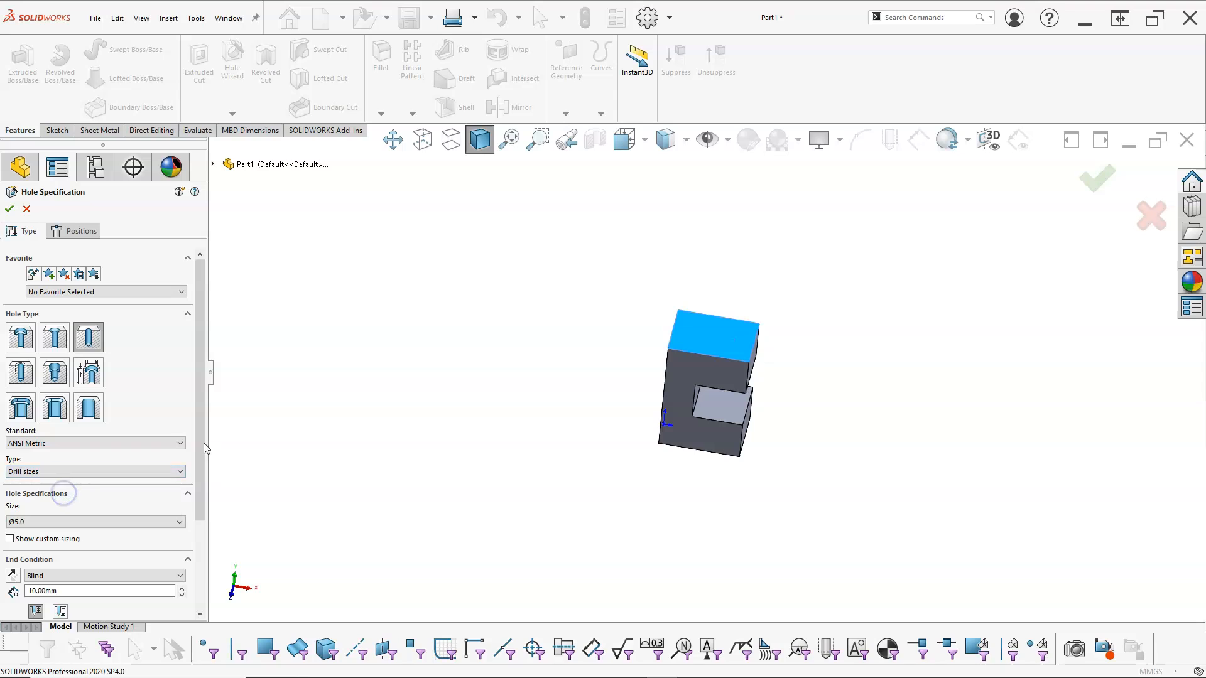
pyautogui.click(179, 522)
pyautogui.scroll(-10, 113, 546)
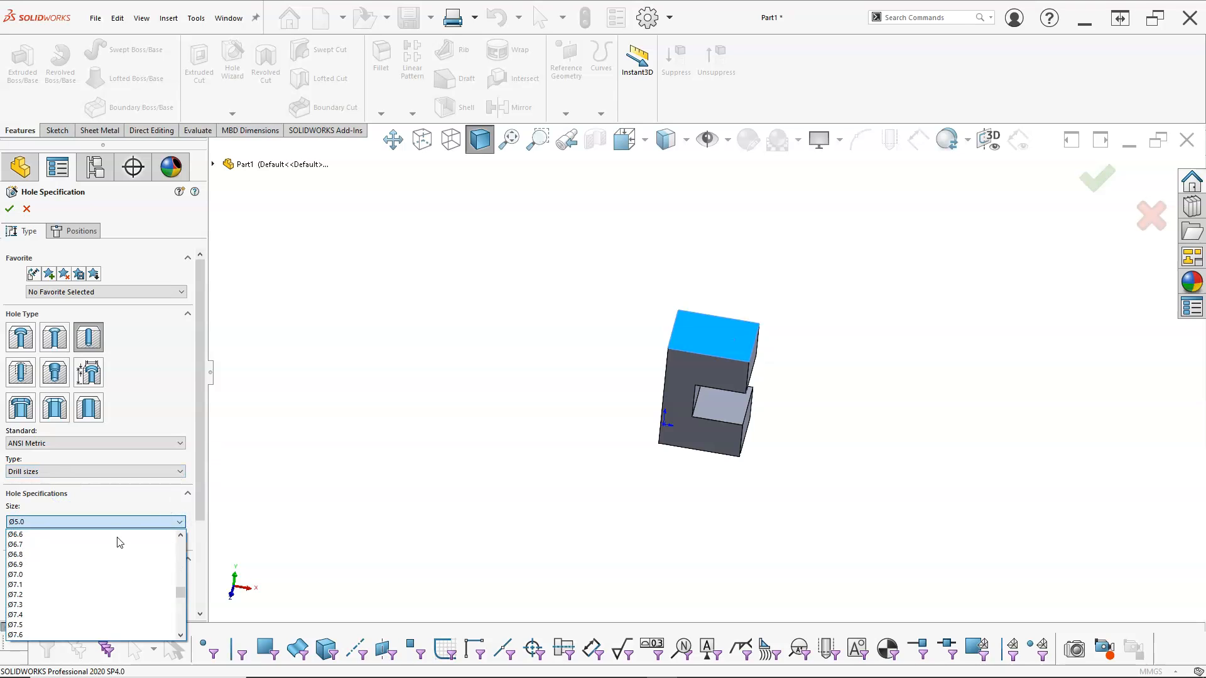
pyautogui.scroll(-3, 110, 557)
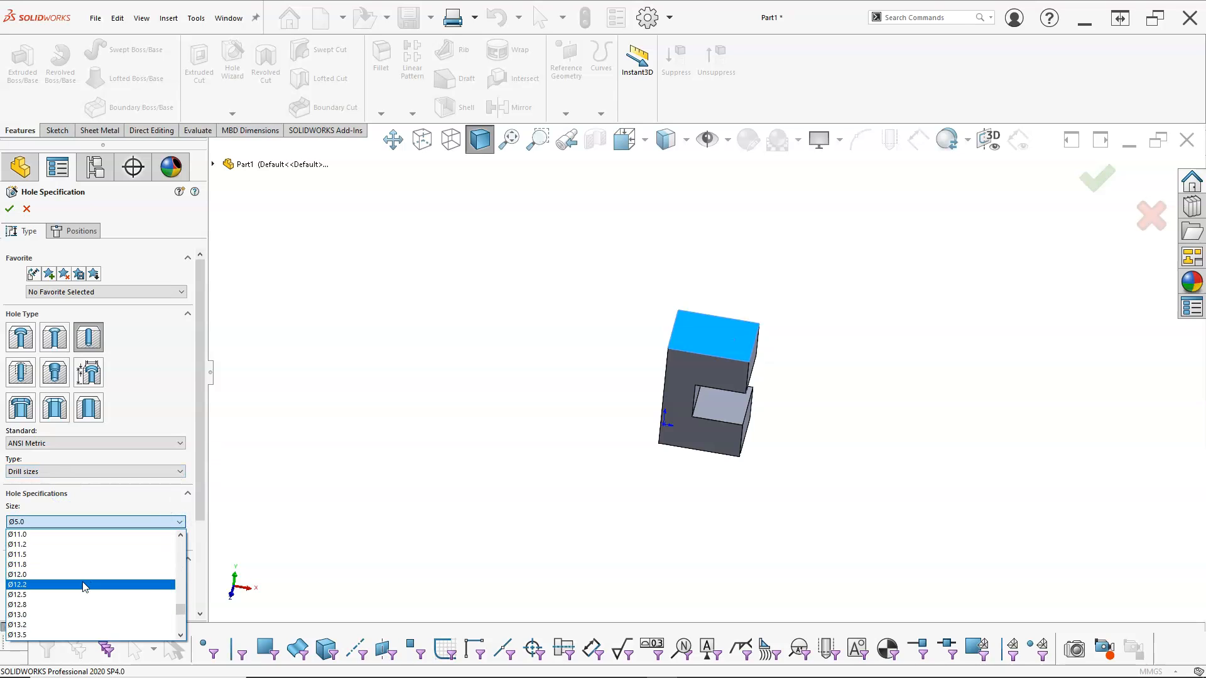
pyautogui.click(63, 594)
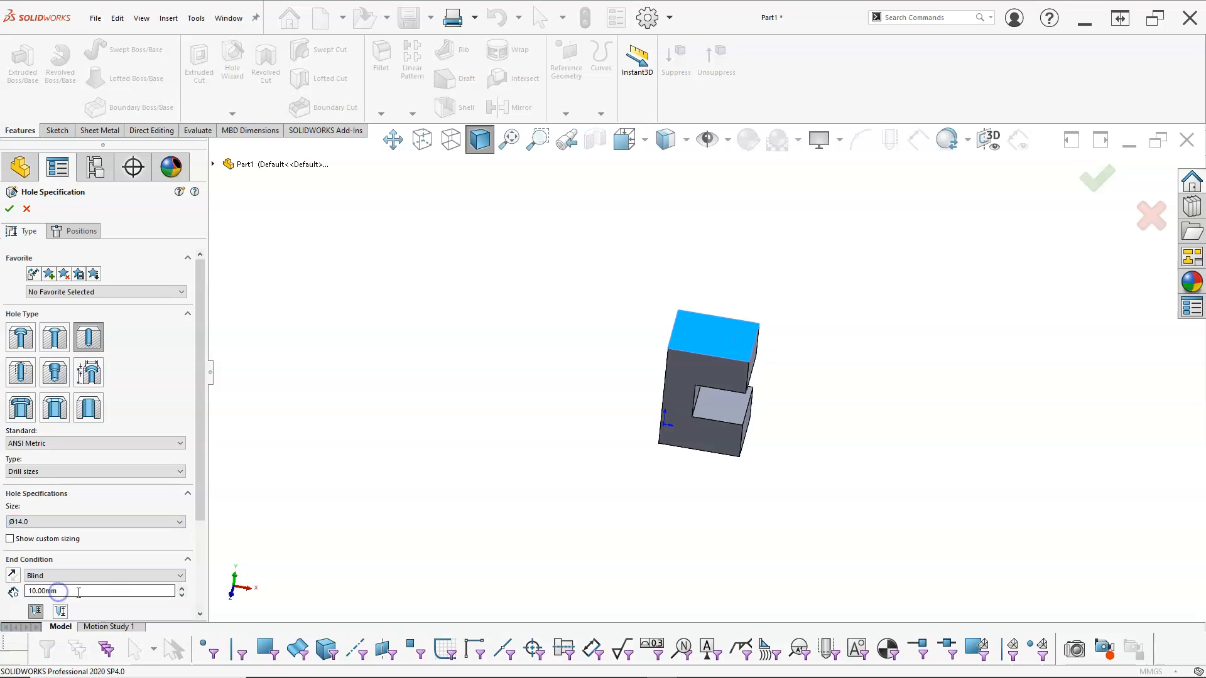
# Set the end condition of the Ø14.0 drill hole to Up To Next
pyautogui.moveTo(201, 398); pyautogui.dragTo(200, 482)
pyautogui.click(110, 451)
pyautogui.click(93, 479)
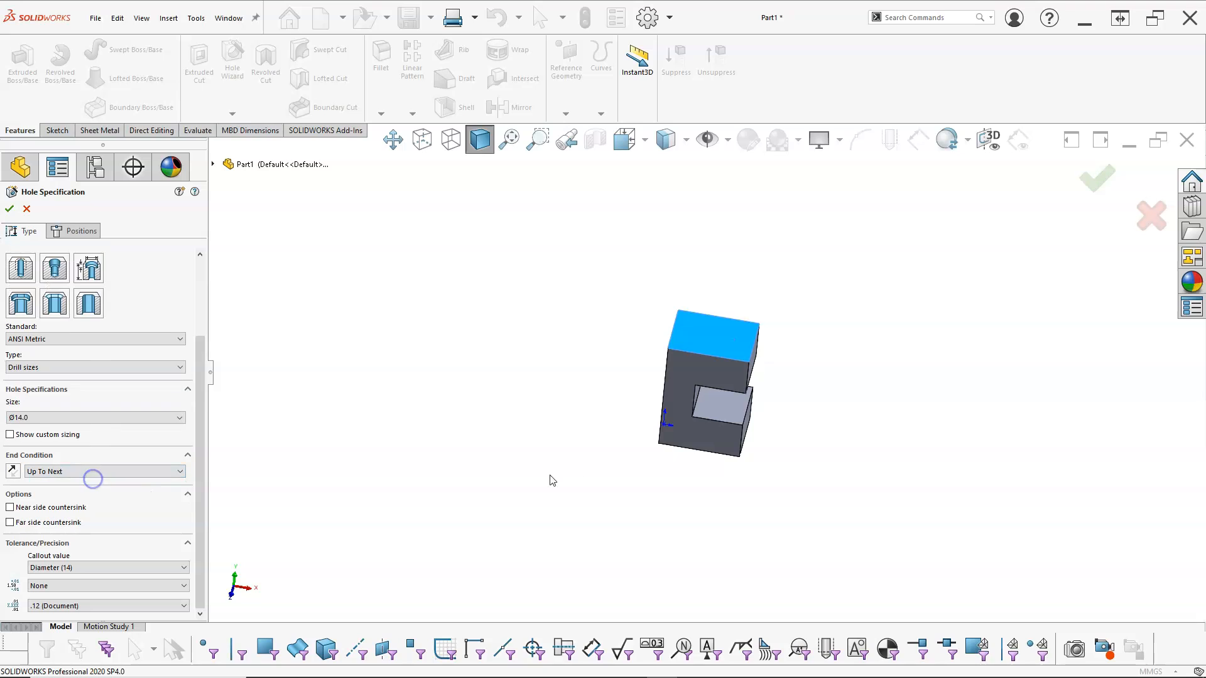
pyautogui.moveTo(719, 395); pyautogui.dragTo(638, 323, button='middle')
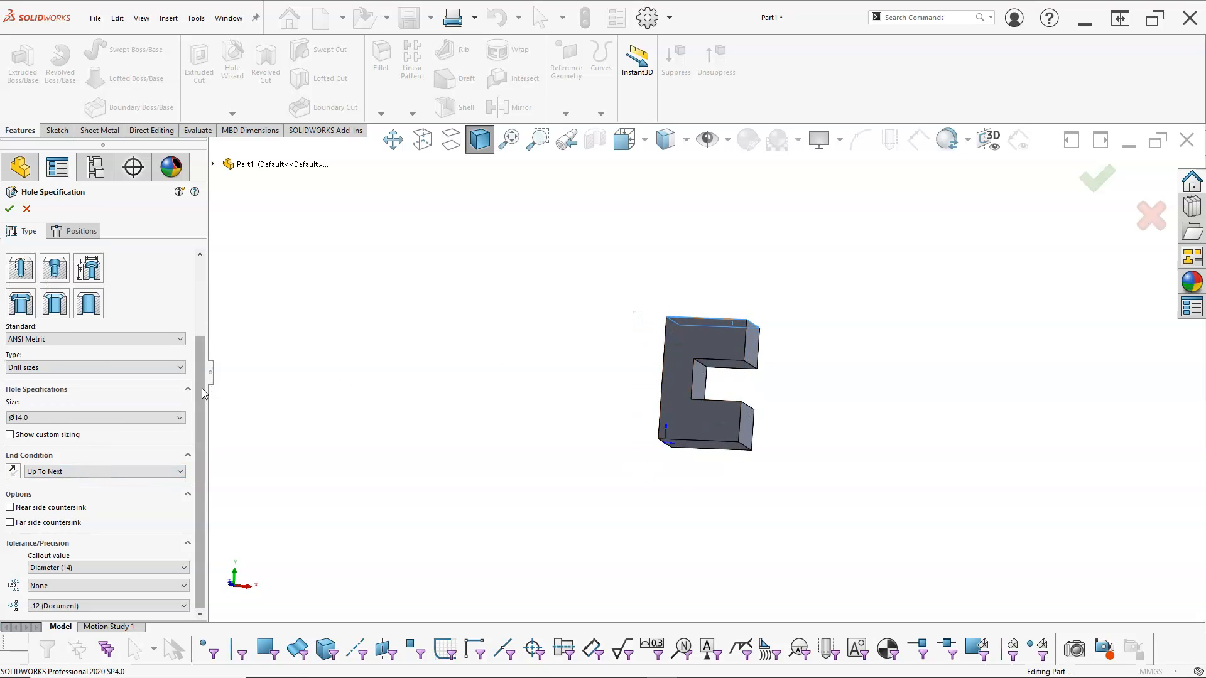
pyautogui.moveTo(474, 407); pyautogui.dragTo(522, 530, button='middle')
# Place one center point for the Ø14.0 hole near the middle of the block's top face and end point placement
pyautogui.click(75, 234)
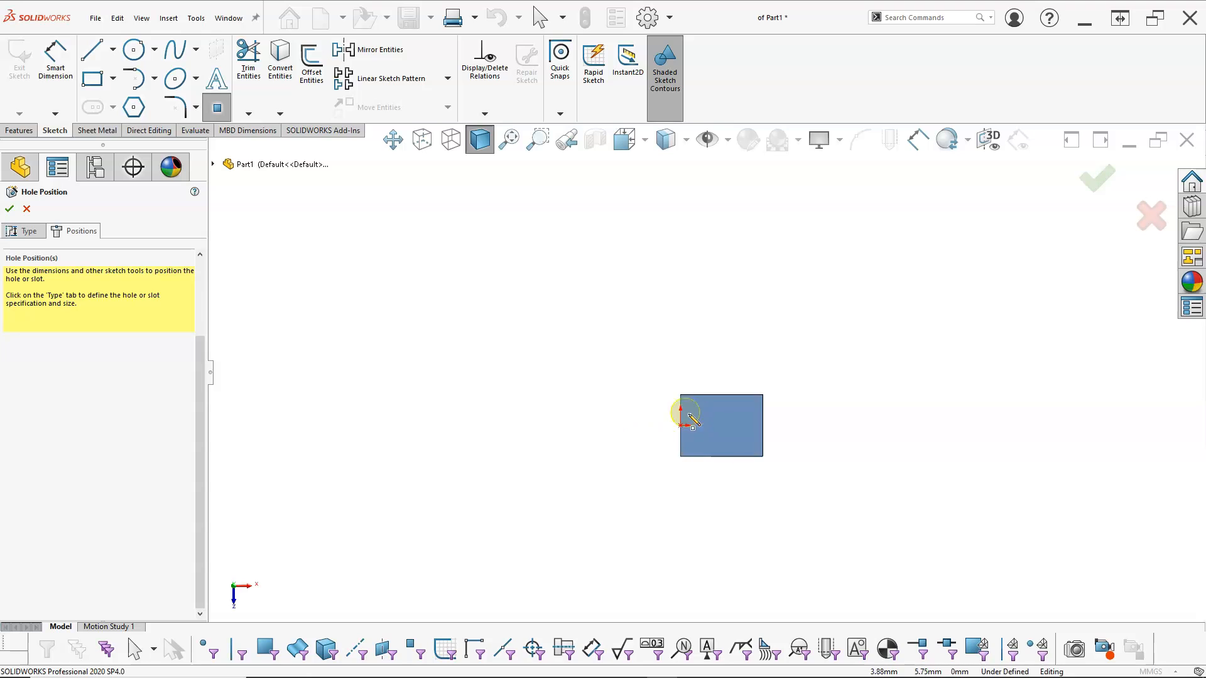
pyautogui.moveTo(850, 454); pyautogui.dragTo(820, 377, button='middle')
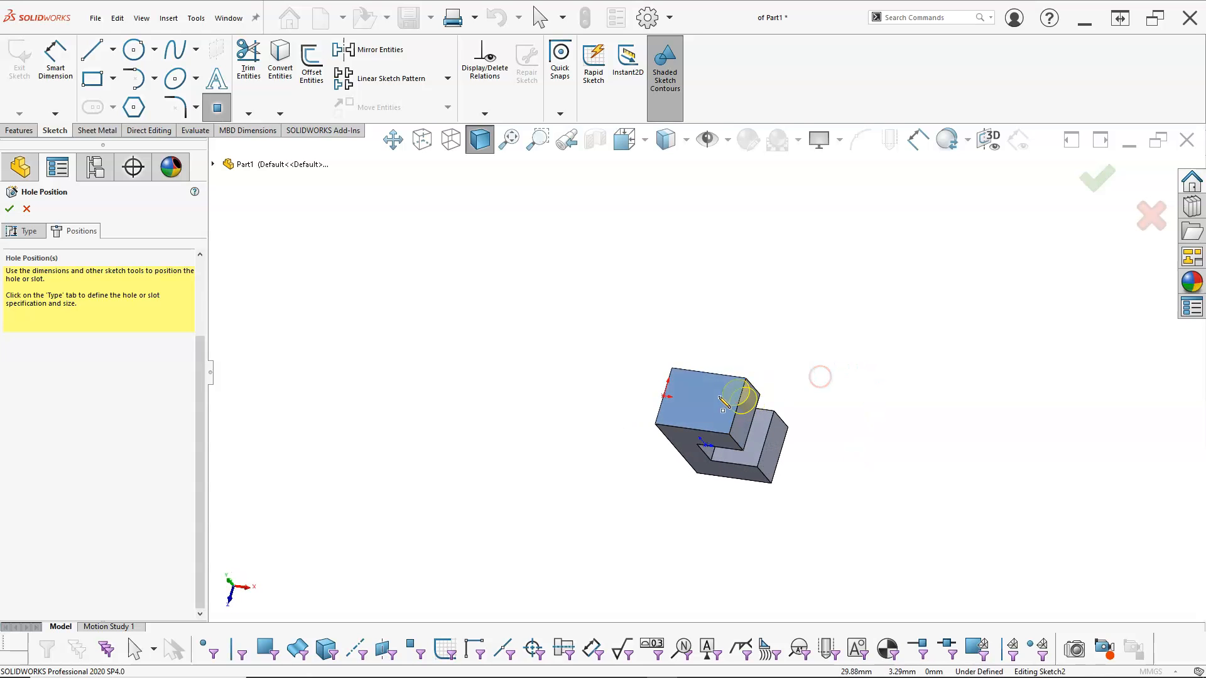
pyautogui.scroll(-3, 724, 402)
pyautogui.click(695, 405)
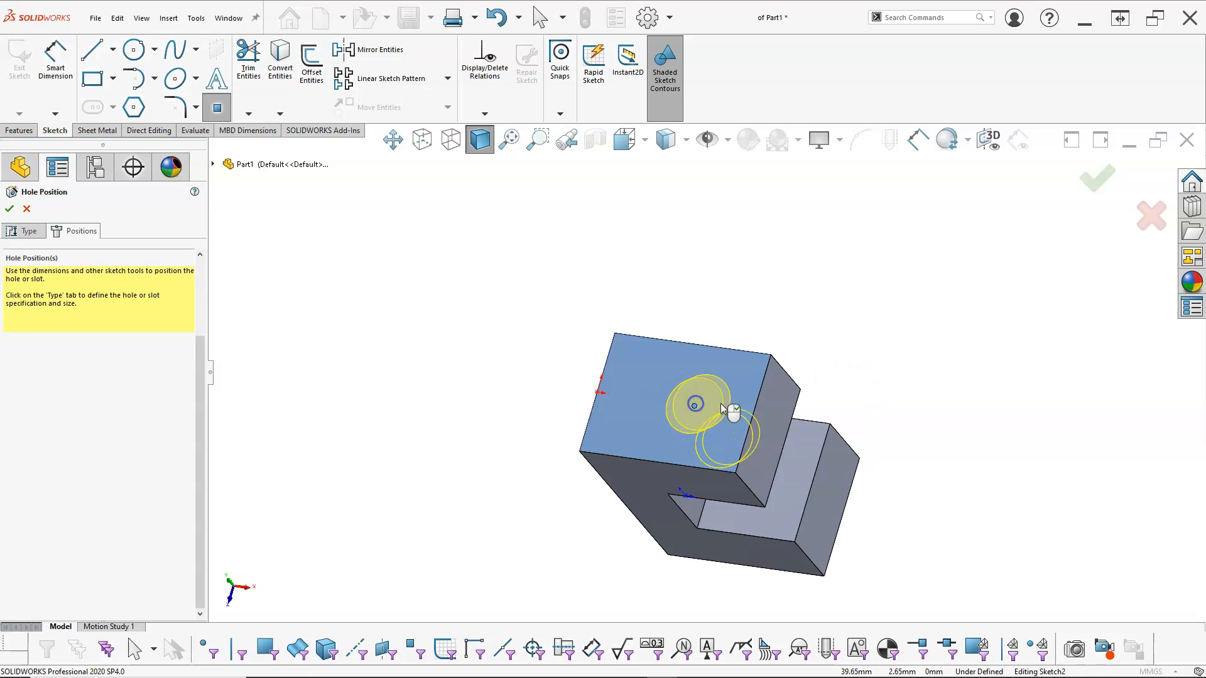
pyautogui.rightClick(850, 319)
pyautogui.click(875, 328)
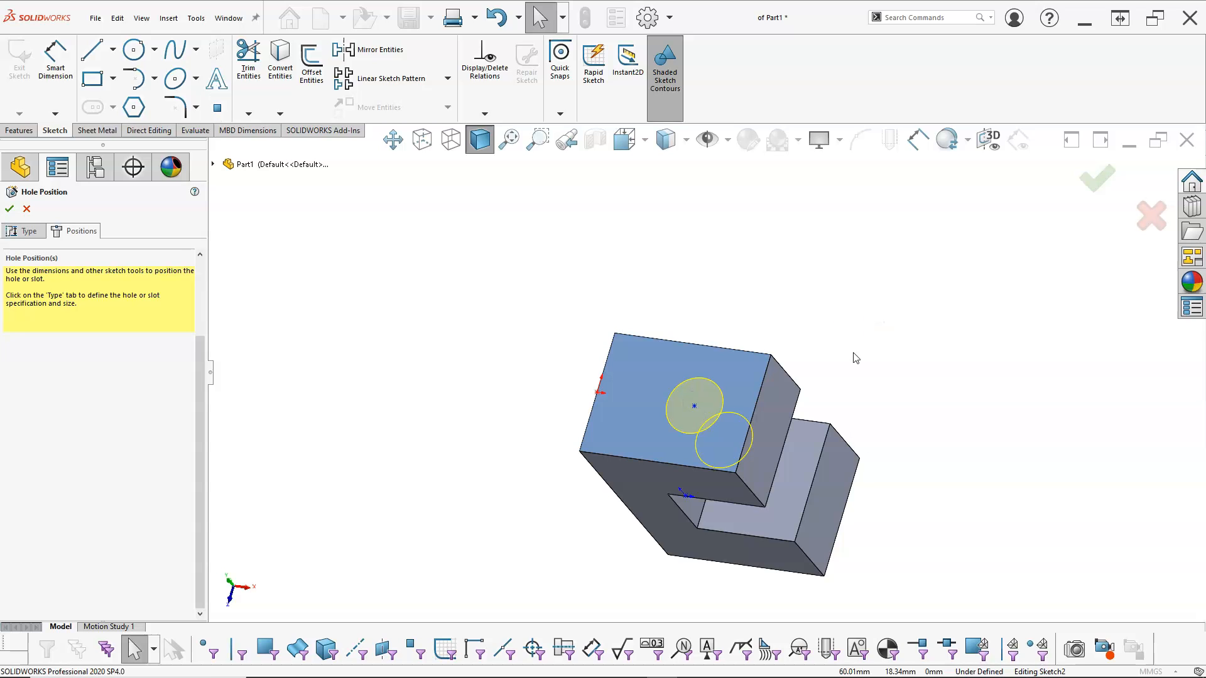
# Dimension the hole's center point 13 mm from the top face's edge on the notch's open side
pyautogui.rightClick(851, 347)
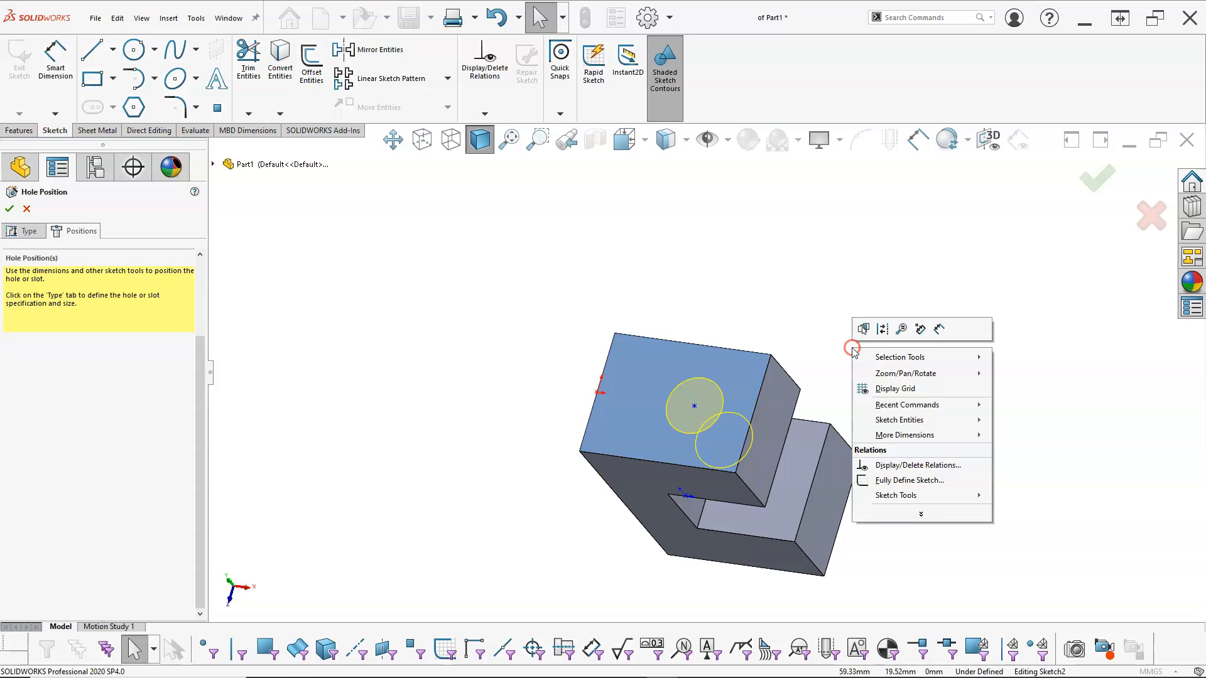
pyautogui.click(943, 334)
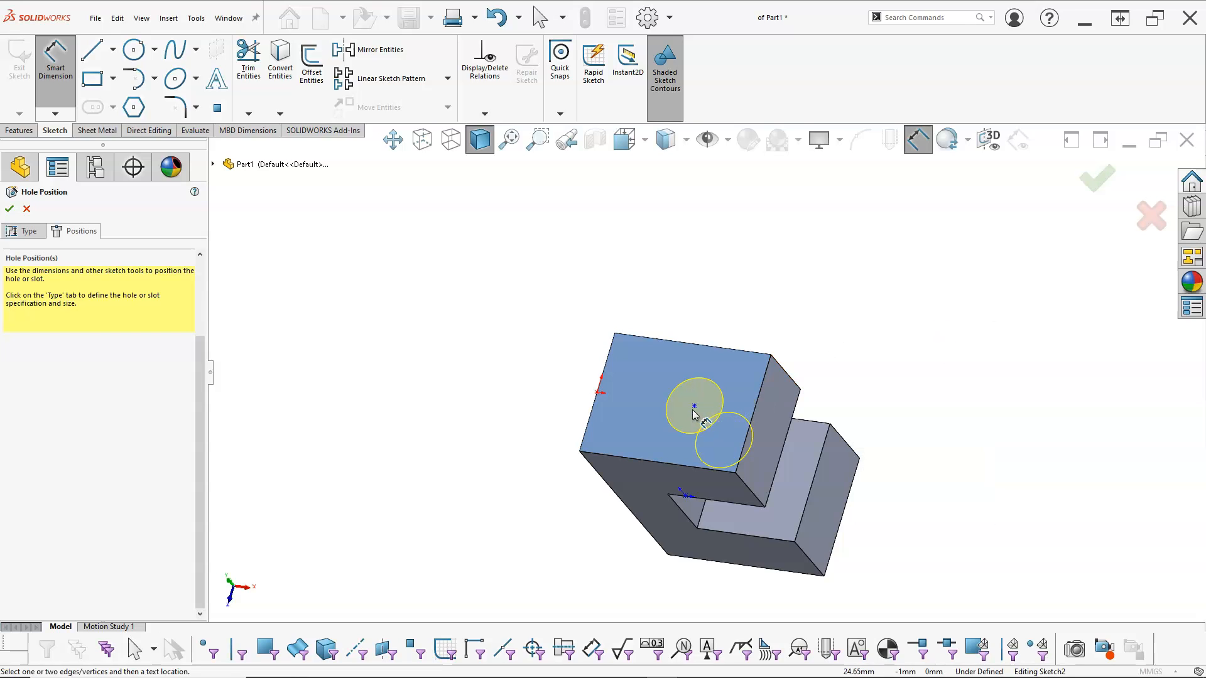
pyautogui.click(694, 408)
pyautogui.click(756, 405)
pyautogui.click(765, 323)
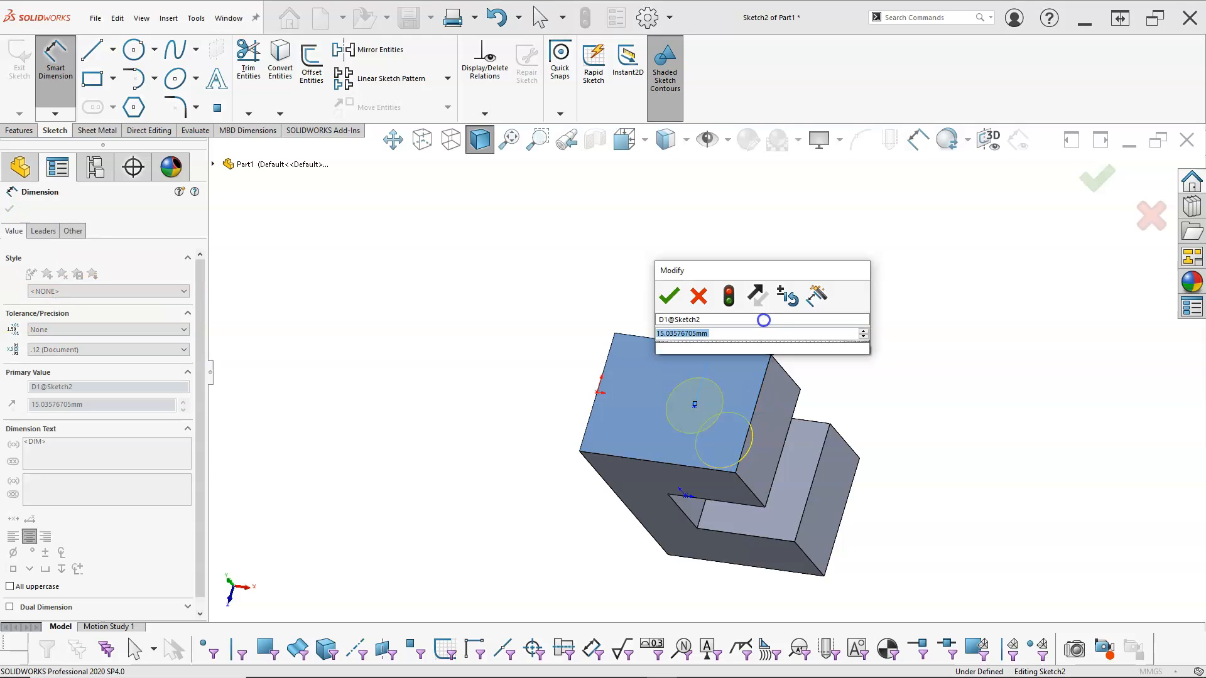
pyautogui.press('Return')
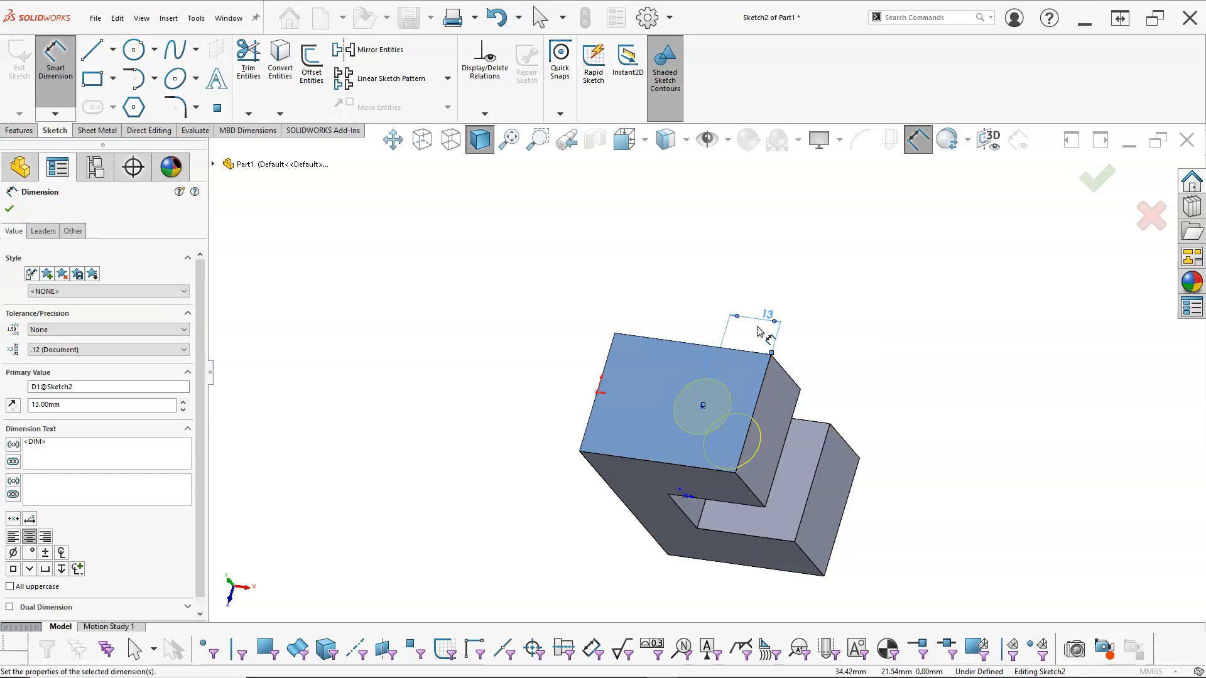
pyautogui.rightClick(714, 264)
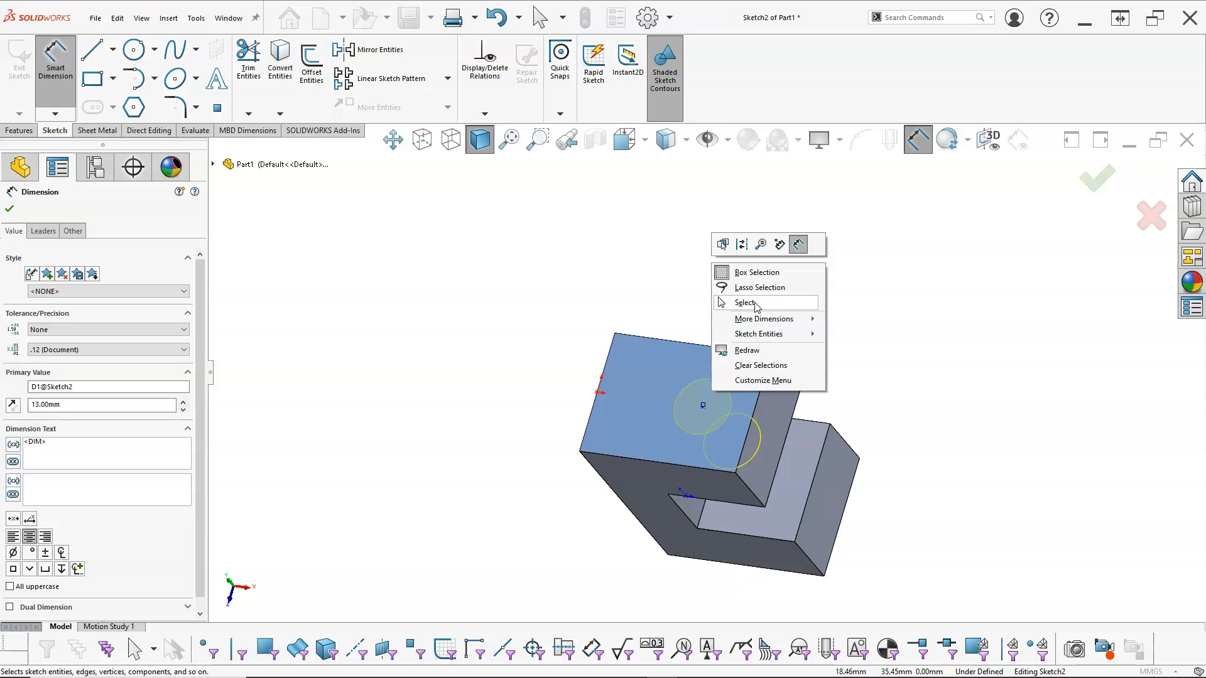
pyautogui.click(745, 303)
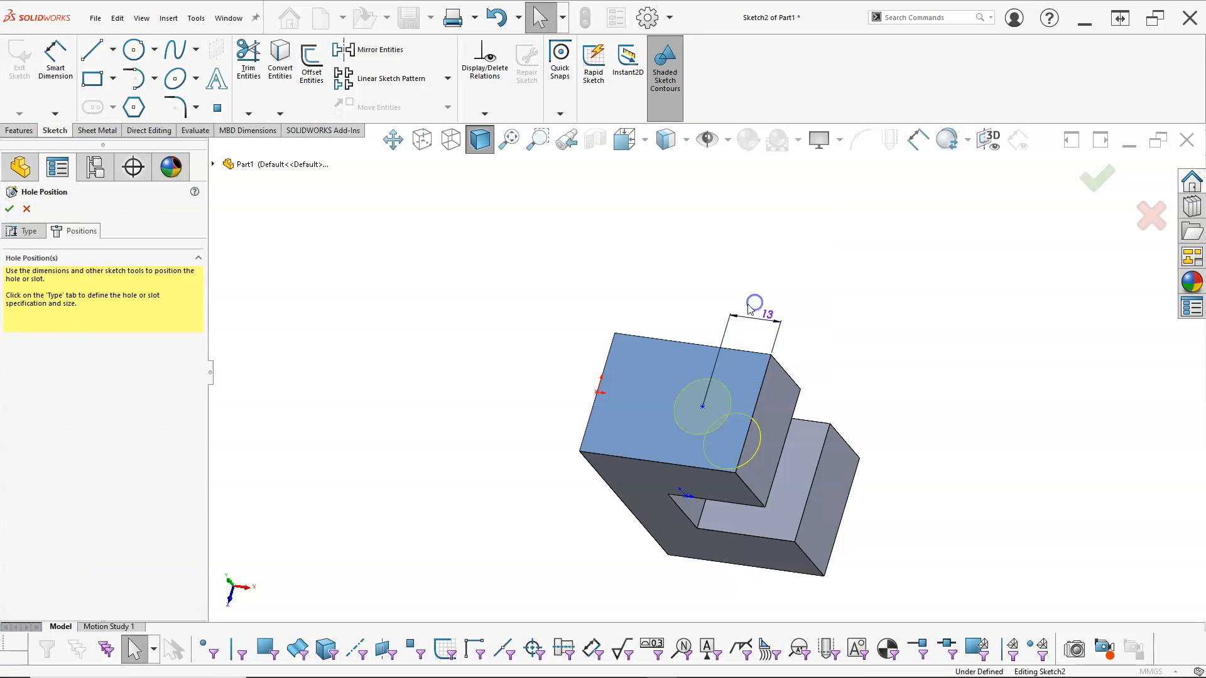
# Add a Horizontal relation between the hole's center point and the origin, and finish the Ø14.0 hole
pyautogui.click(703, 408)
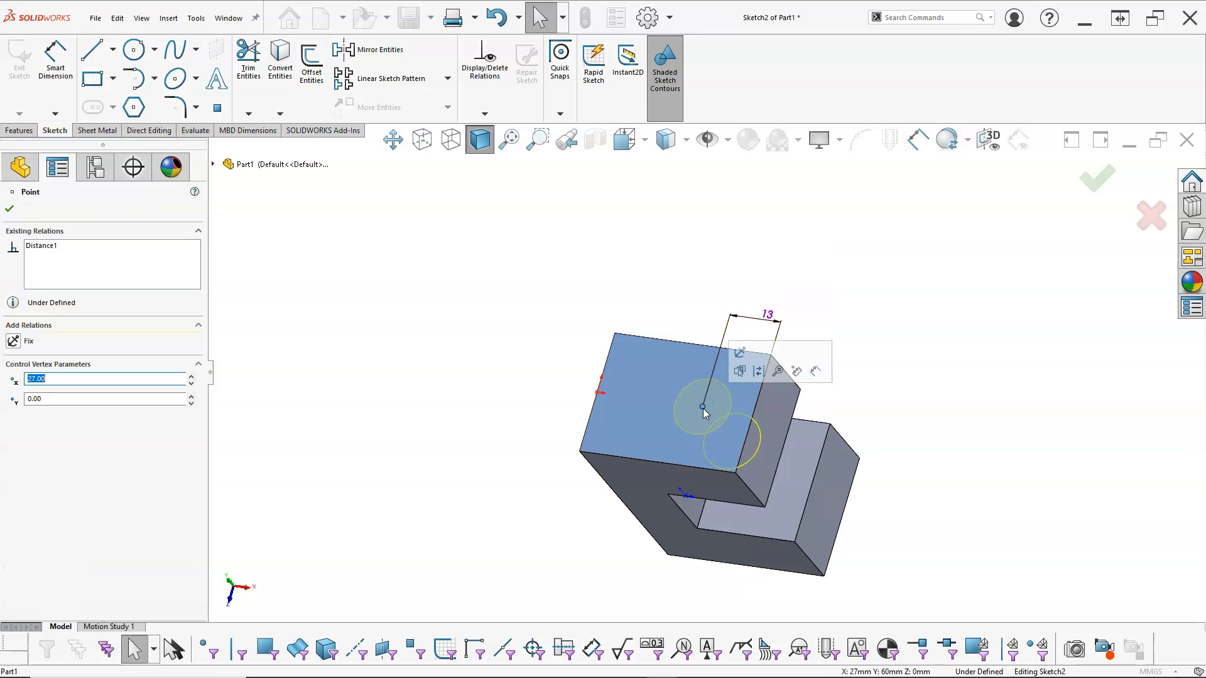
pyautogui.keyDown('ctrl'); pyautogui.click(596, 393); pyautogui.keyUp('ctrl')
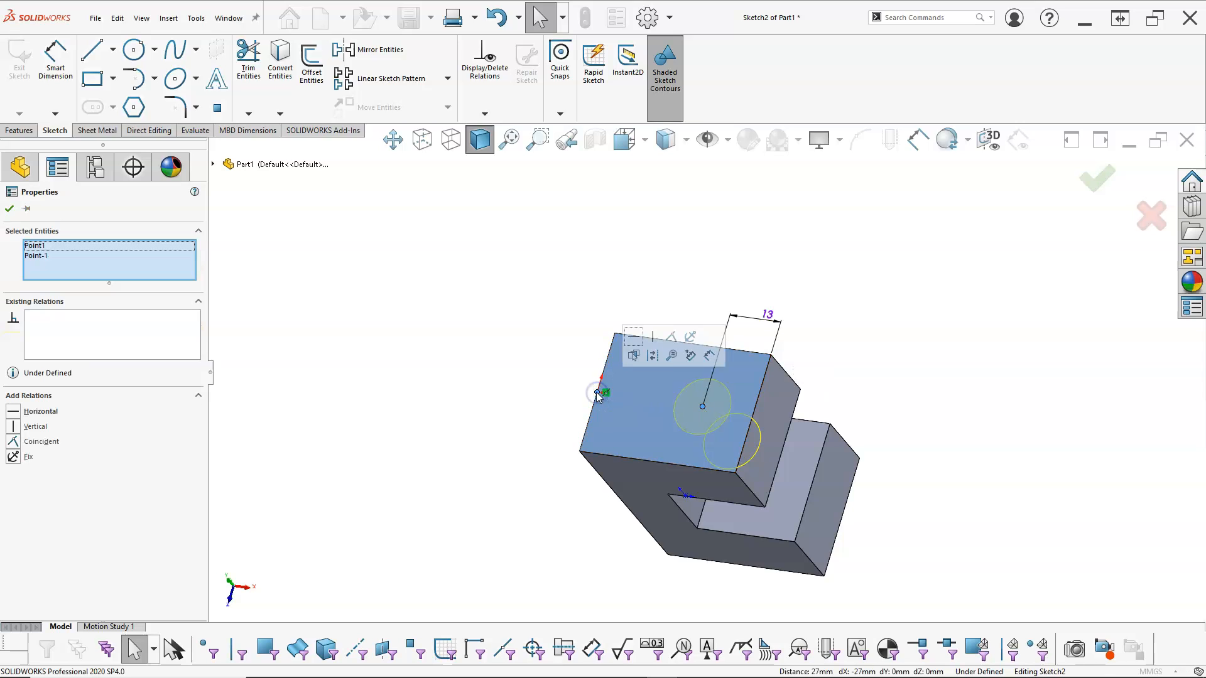
pyautogui.click(15, 414)
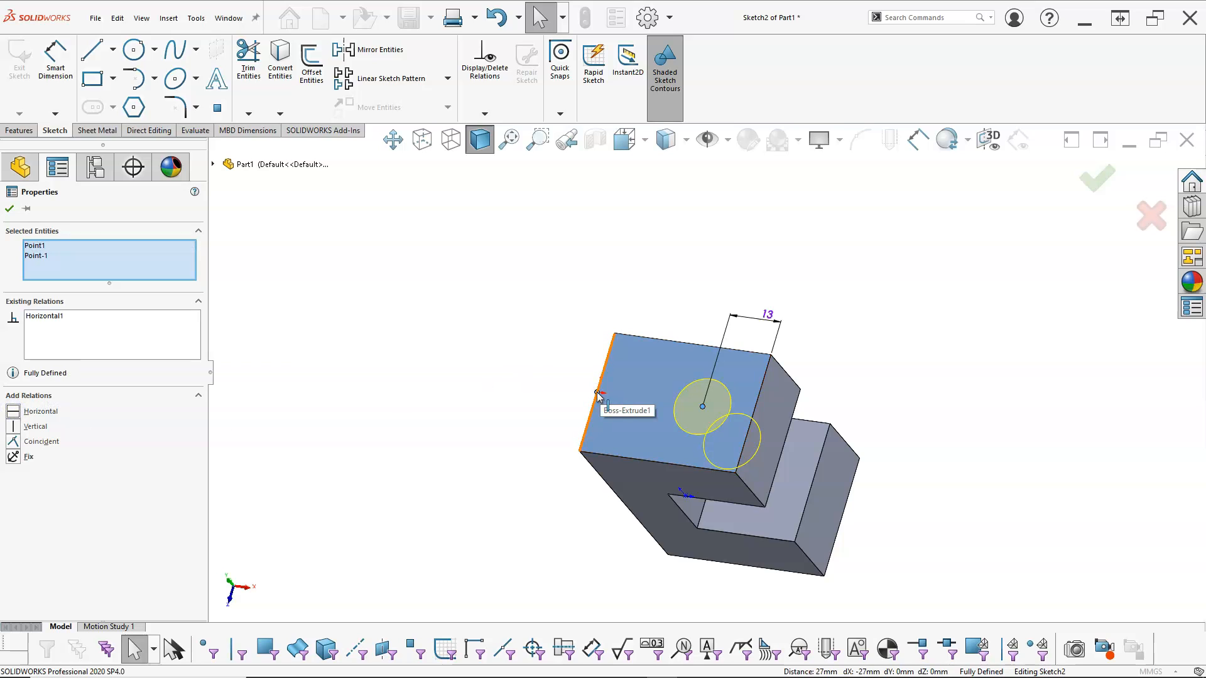
pyautogui.click(536, 363)
pyautogui.moveTo(536, 363); pyautogui.dragTo(539, 258, button='middle')
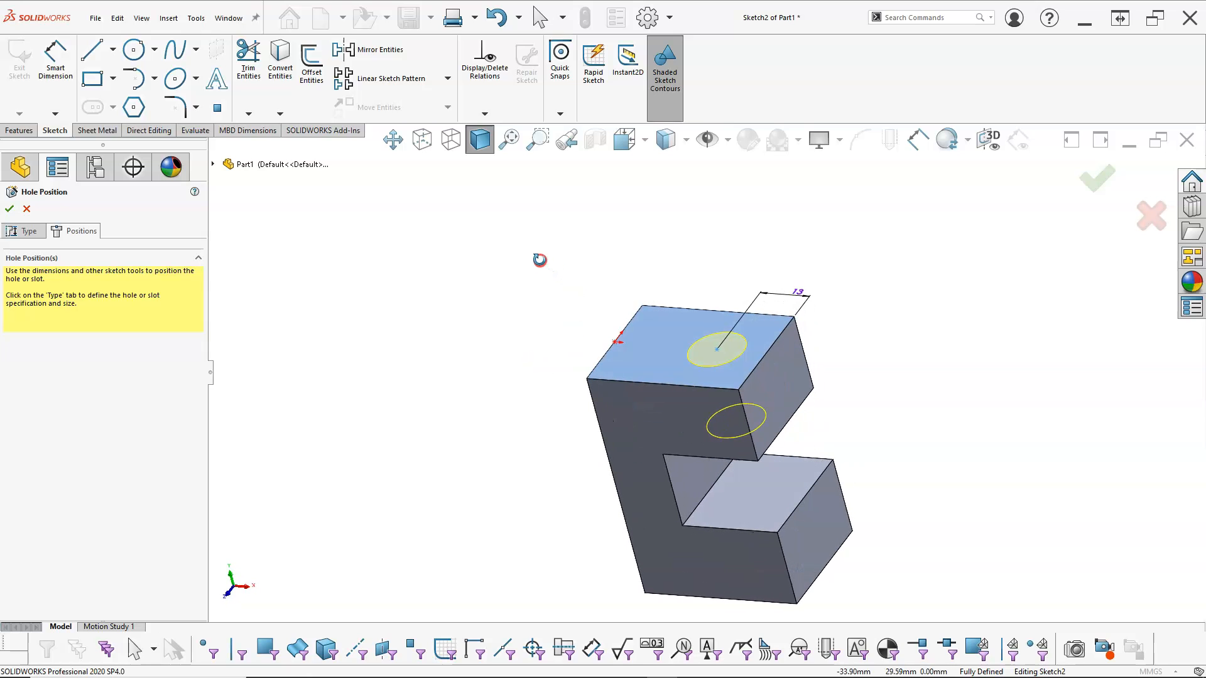
pyautogui.click(1095, 181)
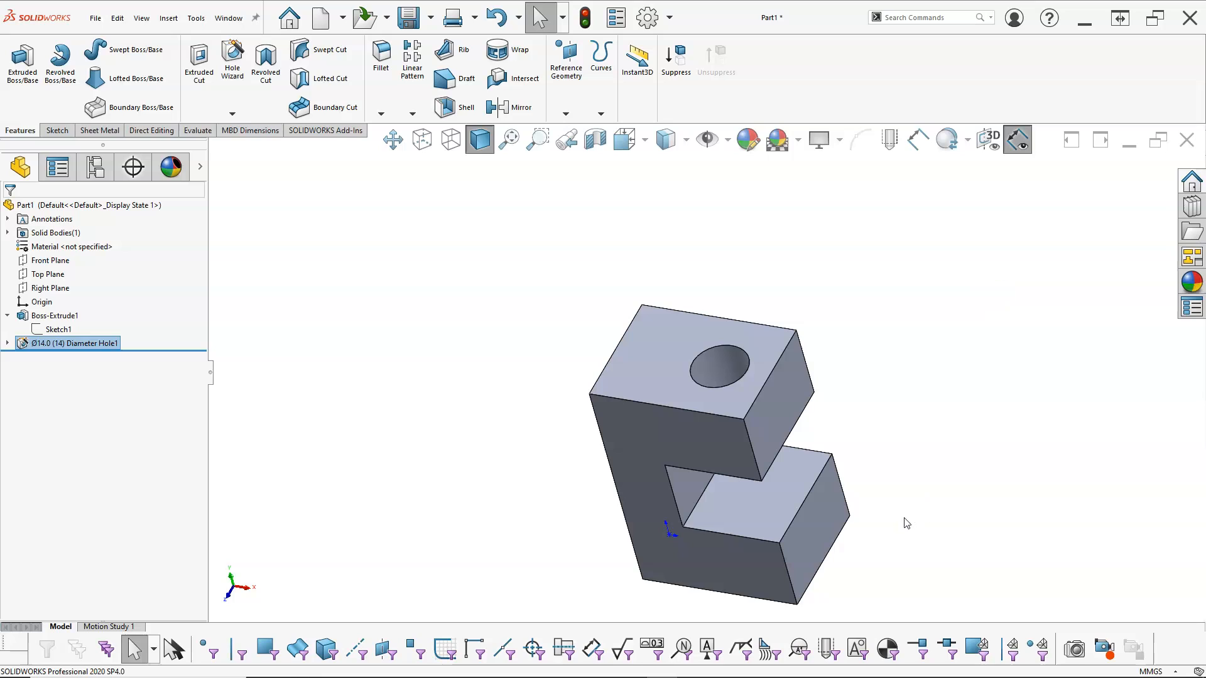
# Start a Hole Wizard hole on the notch's lower inner face, choosing the straight tap with the Tapped hole type
pyautogui.click(772, 504)
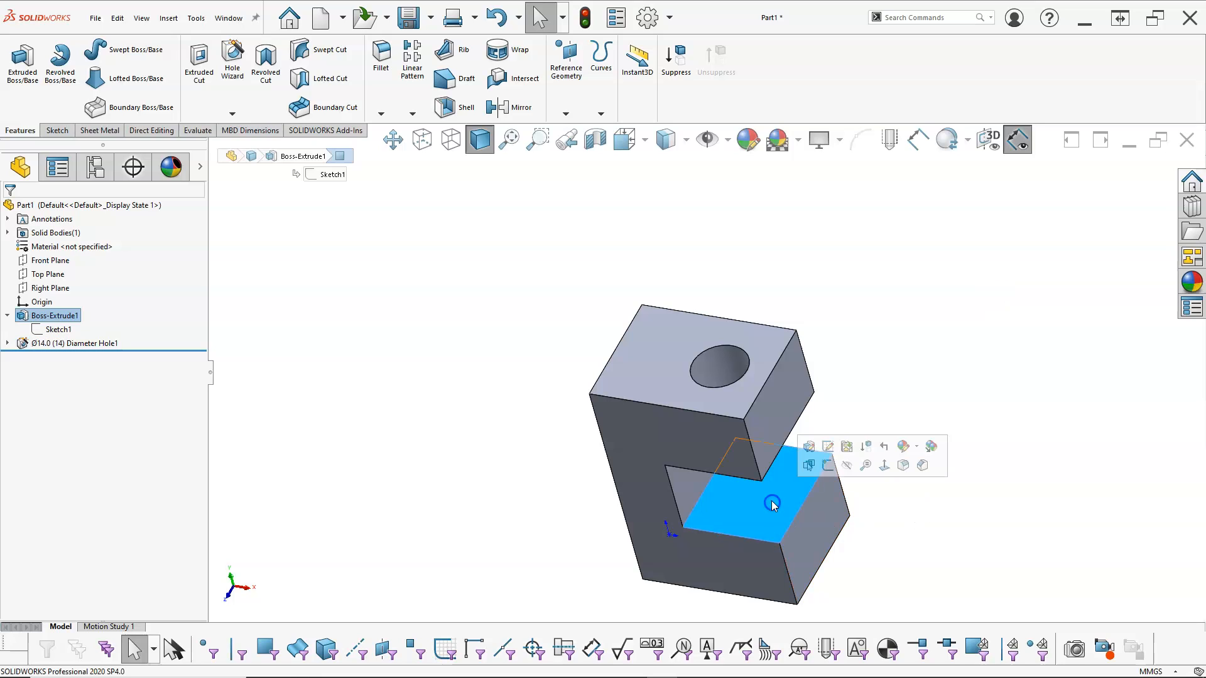
pyautogui.press('s')
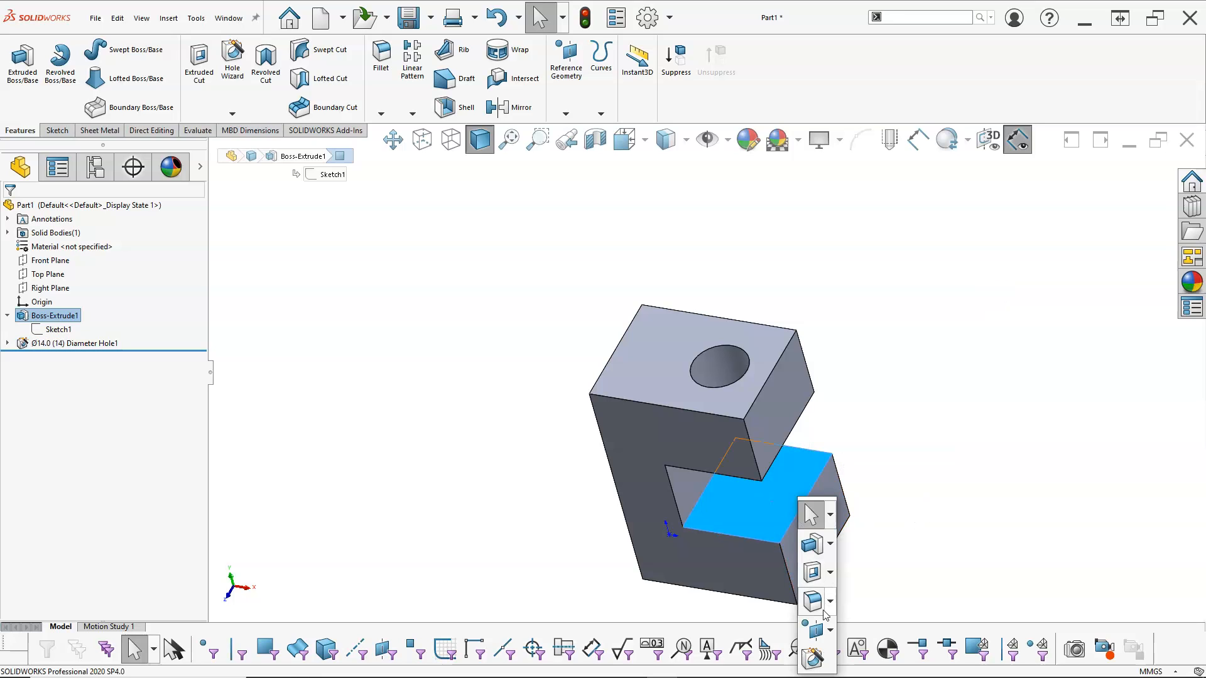
pyautogui.click(815, 657)
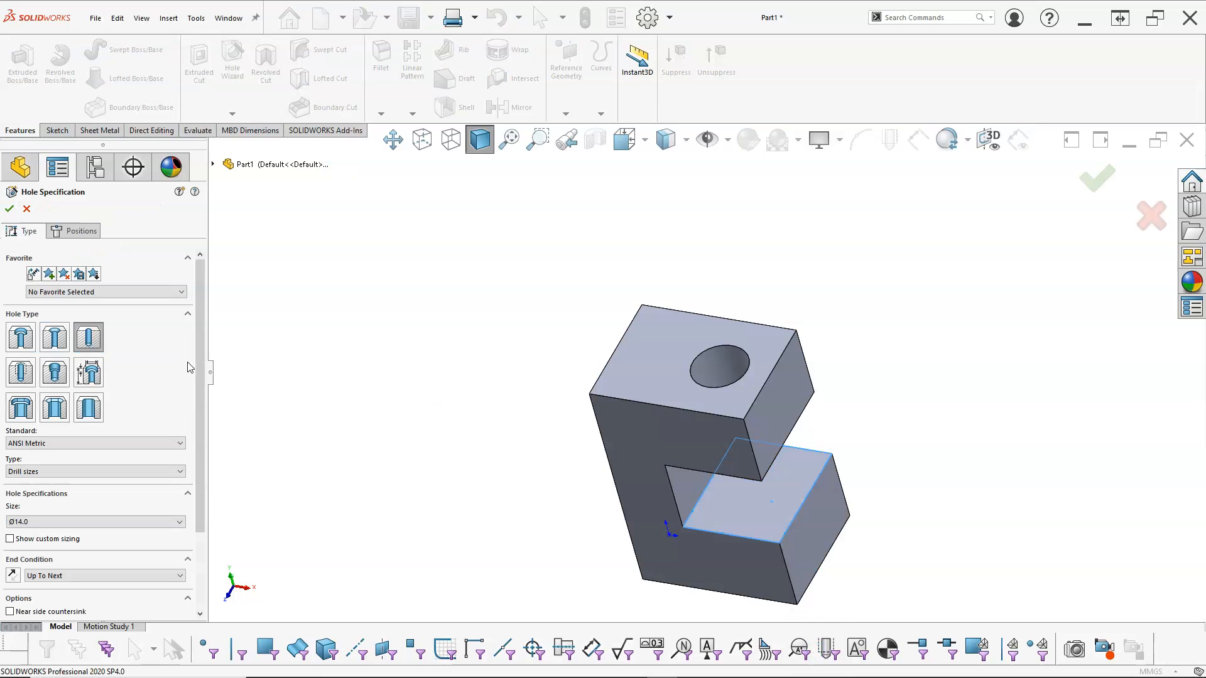
pyautogui.click(20, 371)
pyautogui.click(75, 471)
pyautogui.click(55, 496)
# Set the tapped hole's size to M12x1.75
pyautogui.moveTo(199, 416); pyautogui.dragTo(192, 564)
pyautogui.click(153, 331)
pyautogui.scroll(-3, 114, 402)
pyautogui.scroll(-2, 113, 402)
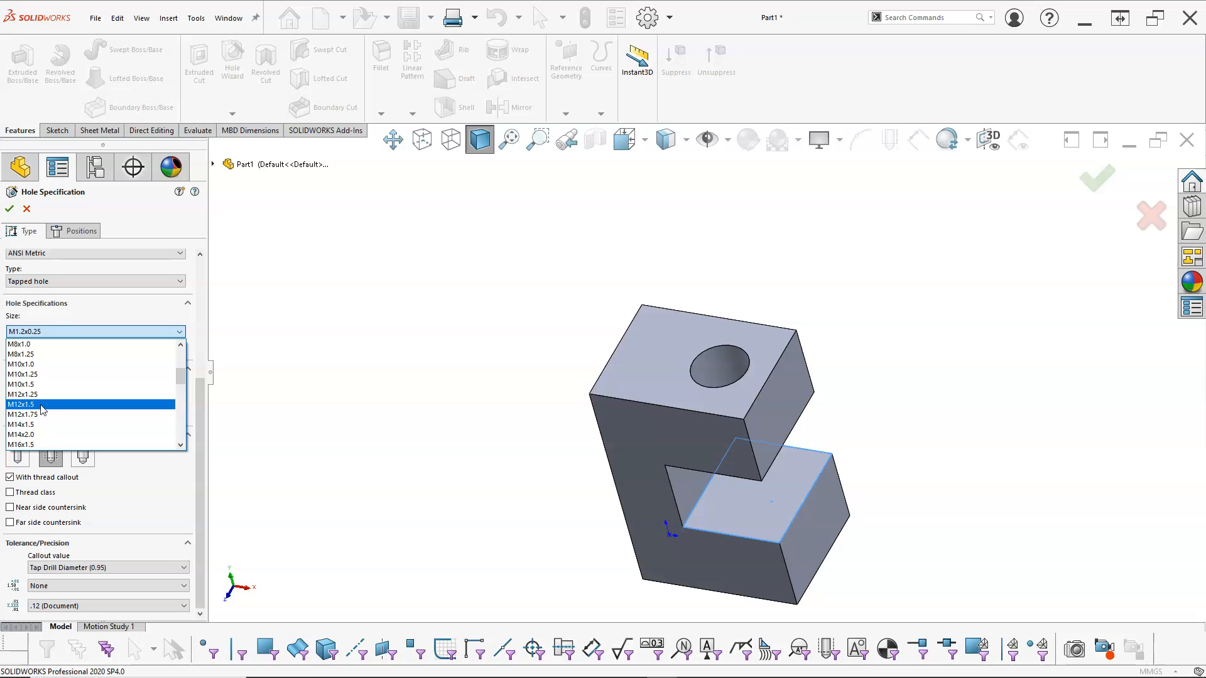
pyautogui.click(40, 415)
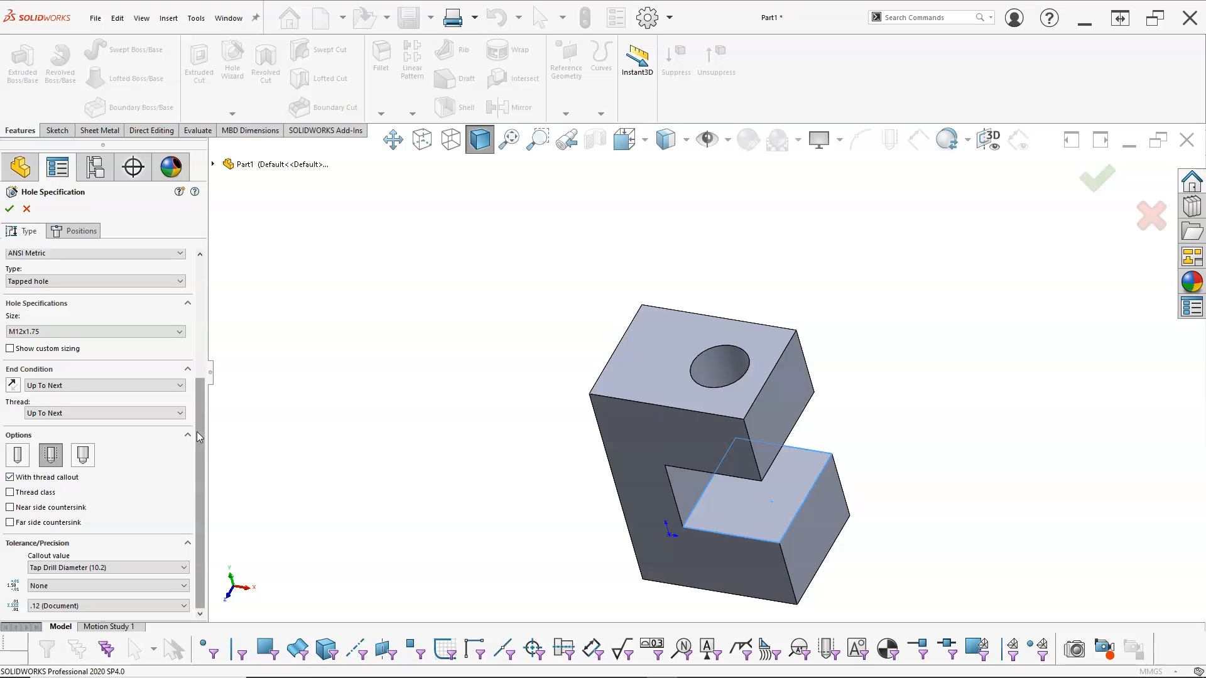
# Enable the thread class option for the tapped hole, keeping class 2B
pyautogui.click(10, 492)
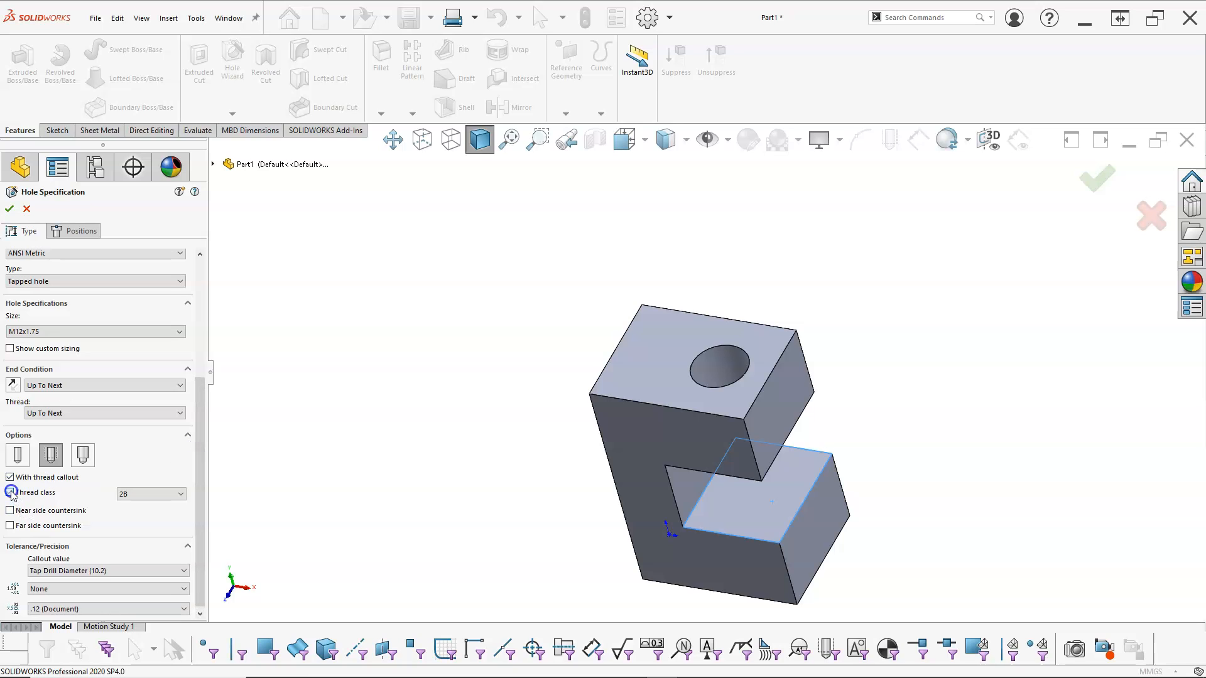
pyautogui.click(181, 494)
pyautogui.click(180, 495)
pyautogui.scroll(4, 207, 414)
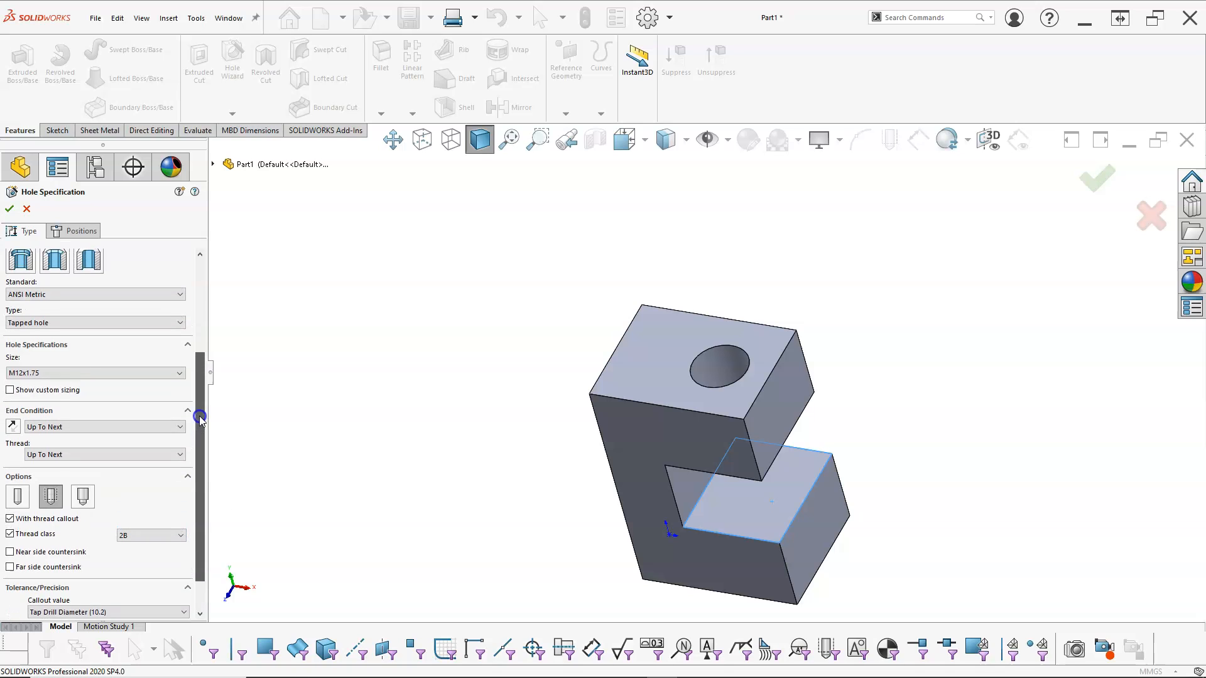
pyautogui.scroll(2, 206, 370)
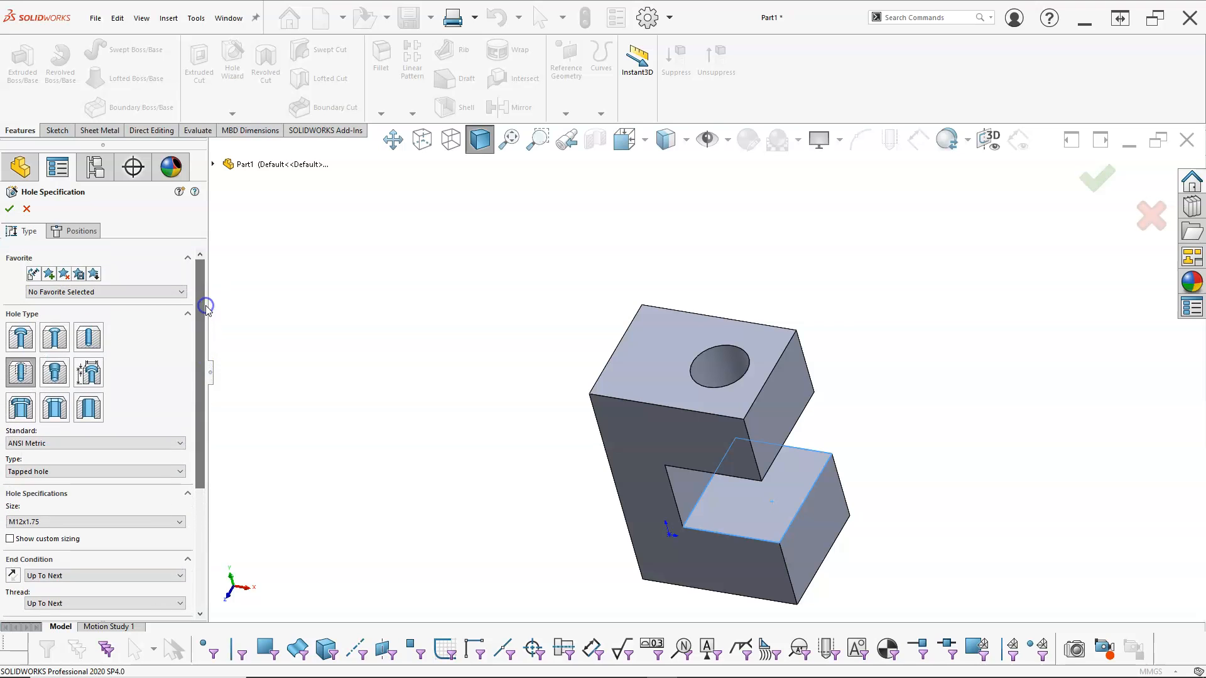
# Position the M12x1.75 tapped hole at the center of the Ø14.0 hole above it and finish the hole
pyautogui.click(81, 231)
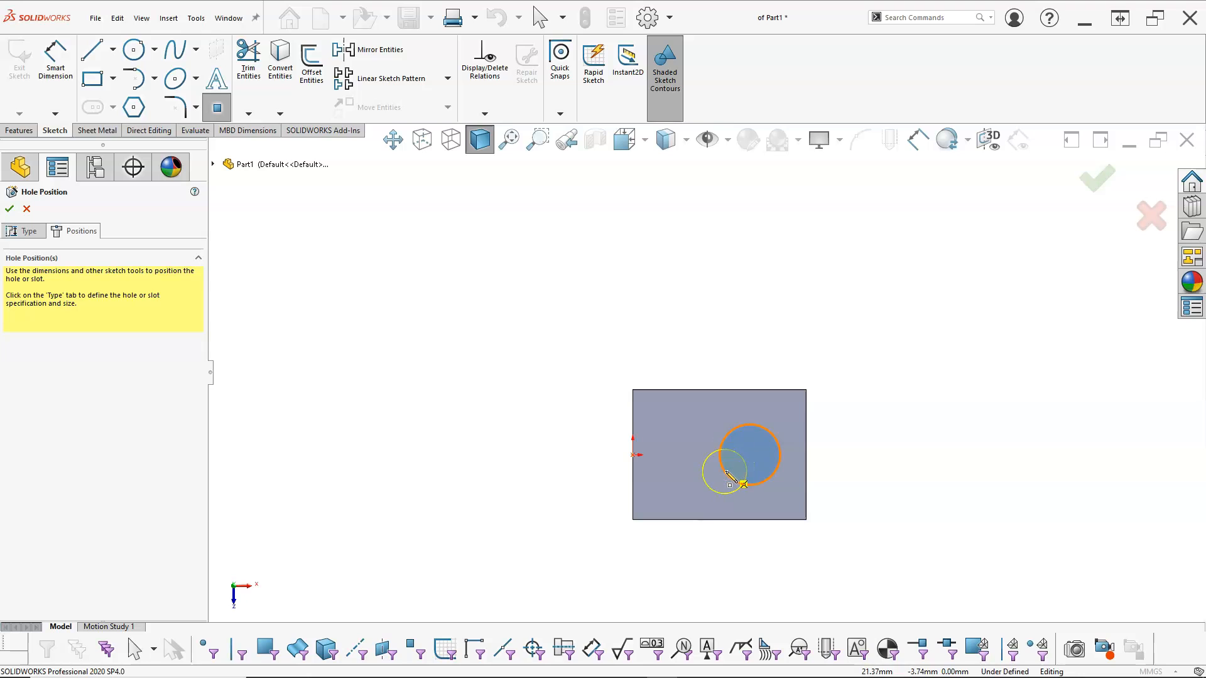
pyautogui.click(751, 463)
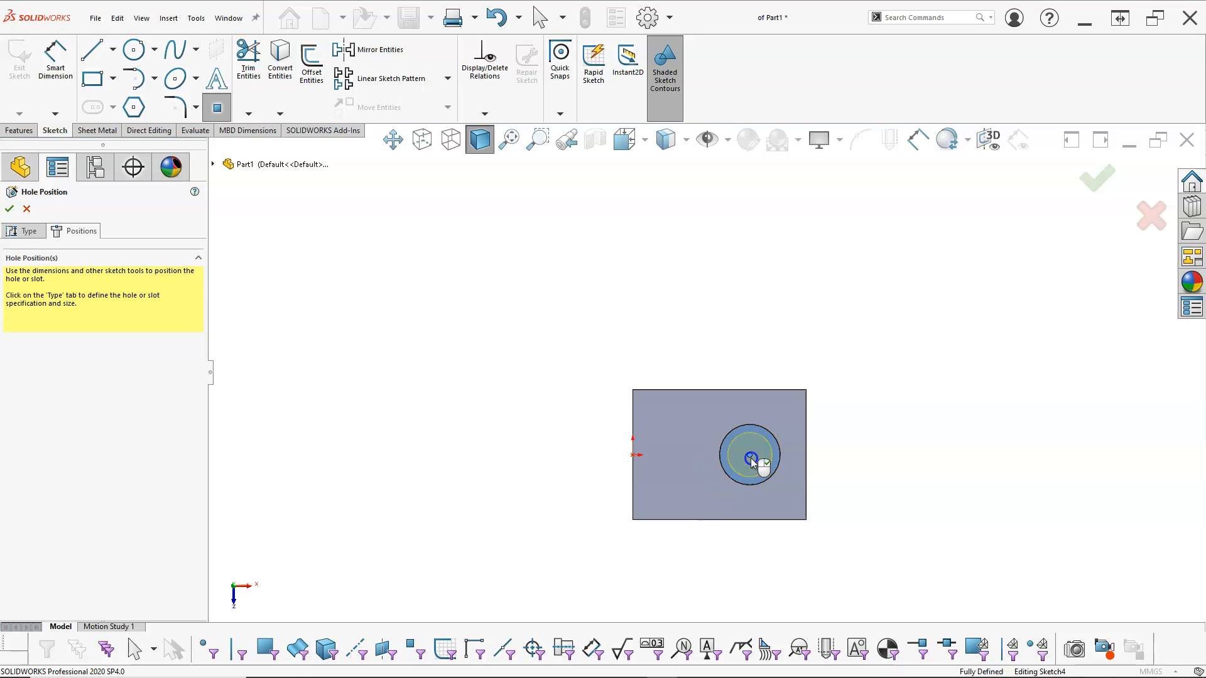
pyautogui.rightClick(871, 381)
pyautogui.click(895, 392)
pyautogui.moveTo(875, 489); pyautogui.dragTo(843, 351, button='middle')
pyautogui.scroll(2, 771, 553)
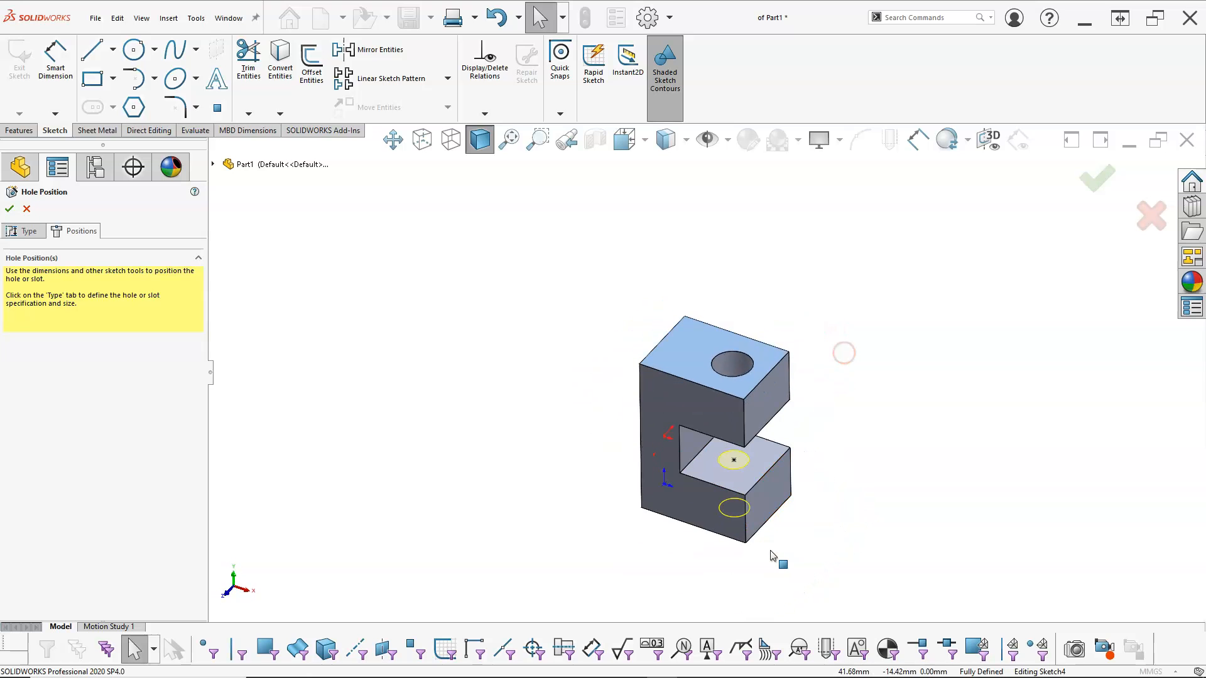
pyautogui.scroll(-2, 772, 556)
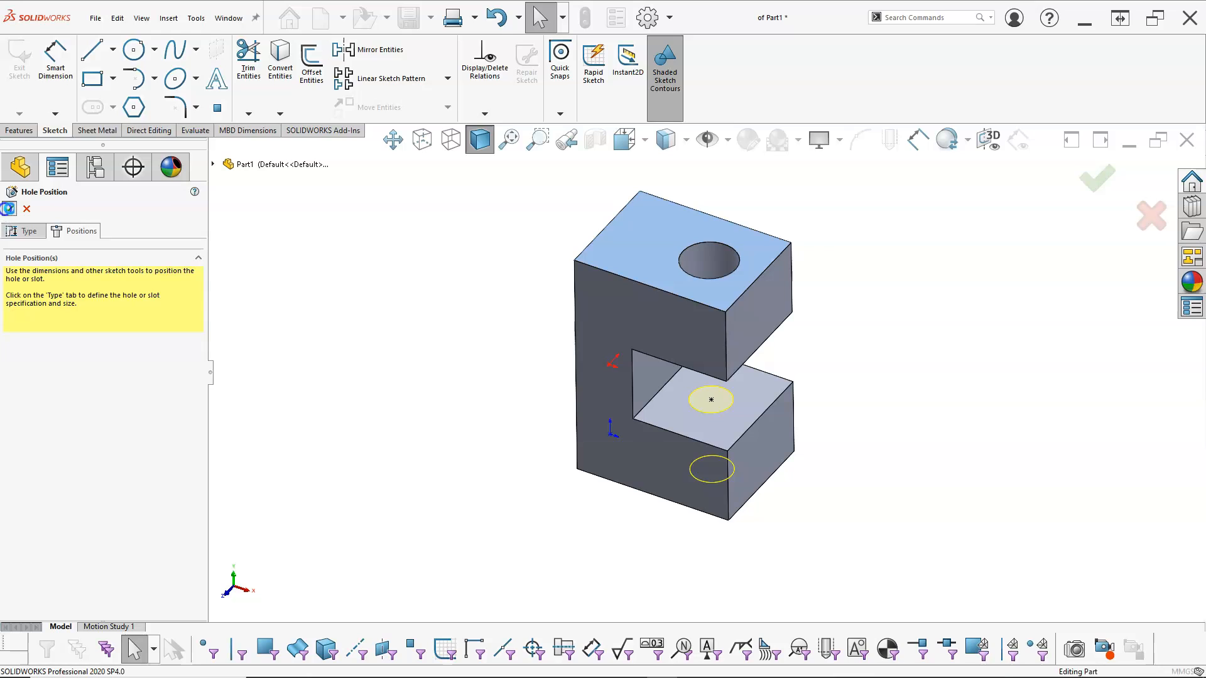
pyautogui.click(9, 208)
pyautogui.moveTo(315, 327); pyautogui.dragTo(313, 282, button='middle')
pyautogui.moveTo(454, 335); pyautogui.dragTo(536, 390, button='middle')
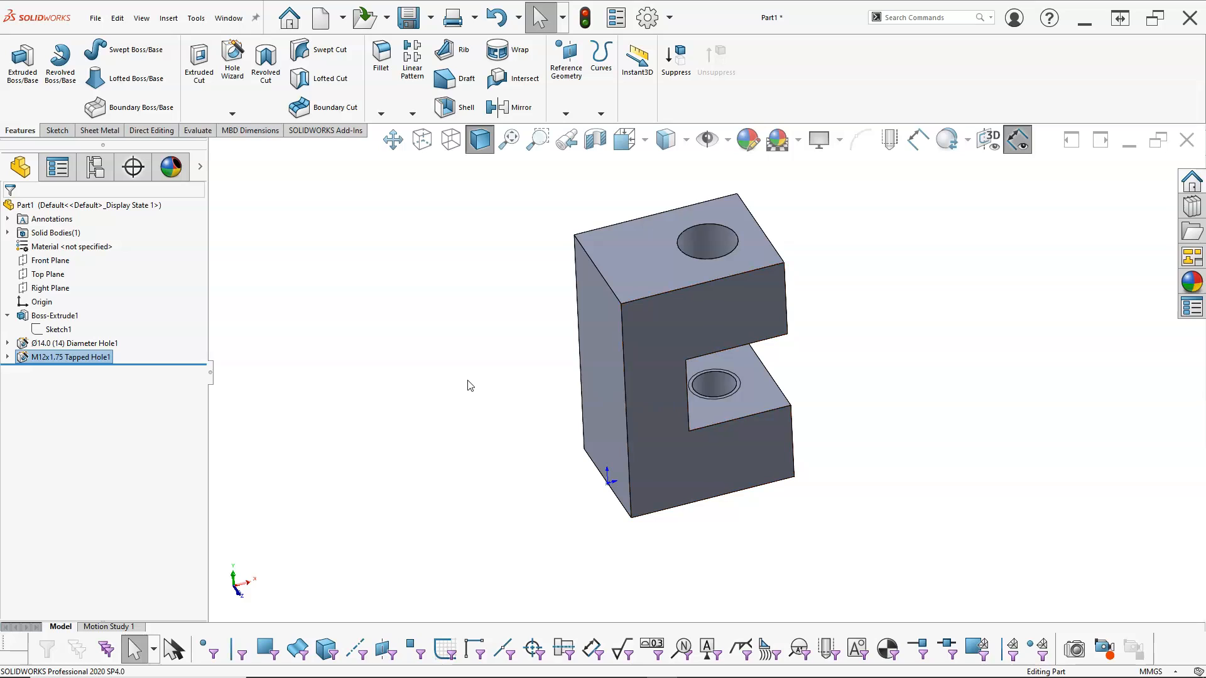
# Start another Hole Wizard tapped hole with nothing preselected and set its size to M10x1.25
pyautogui.click(474, 350)
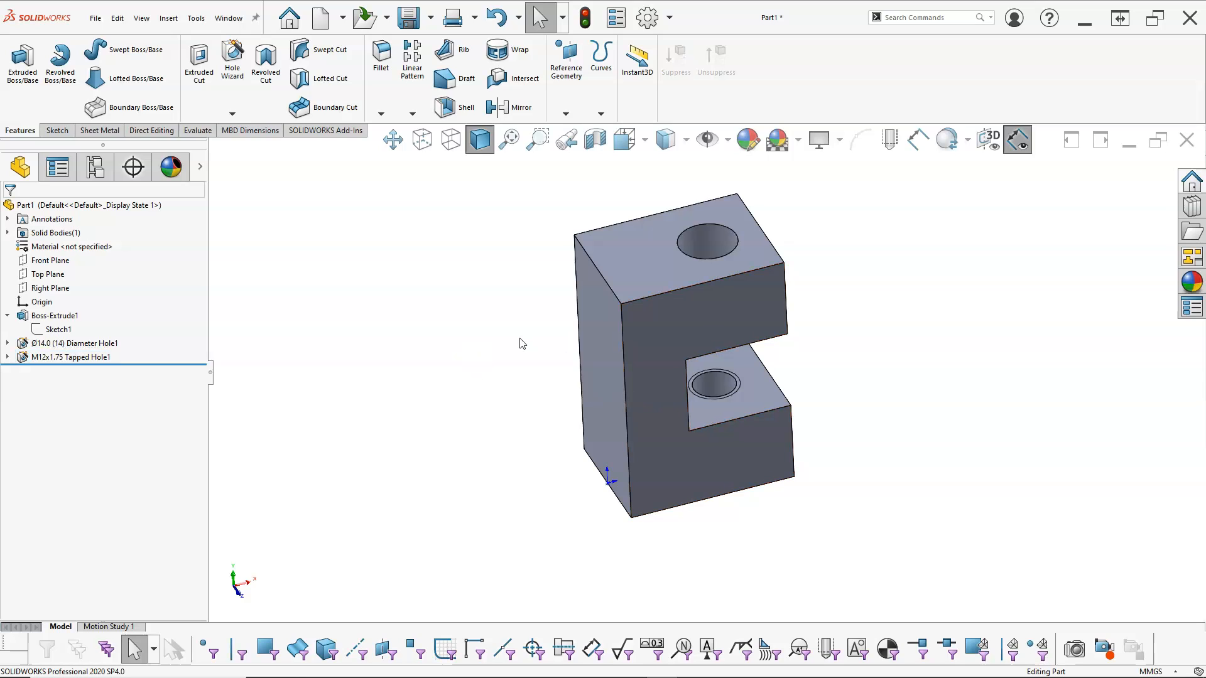
pyautogui.press('s')
pyautogui.click(543, 496)
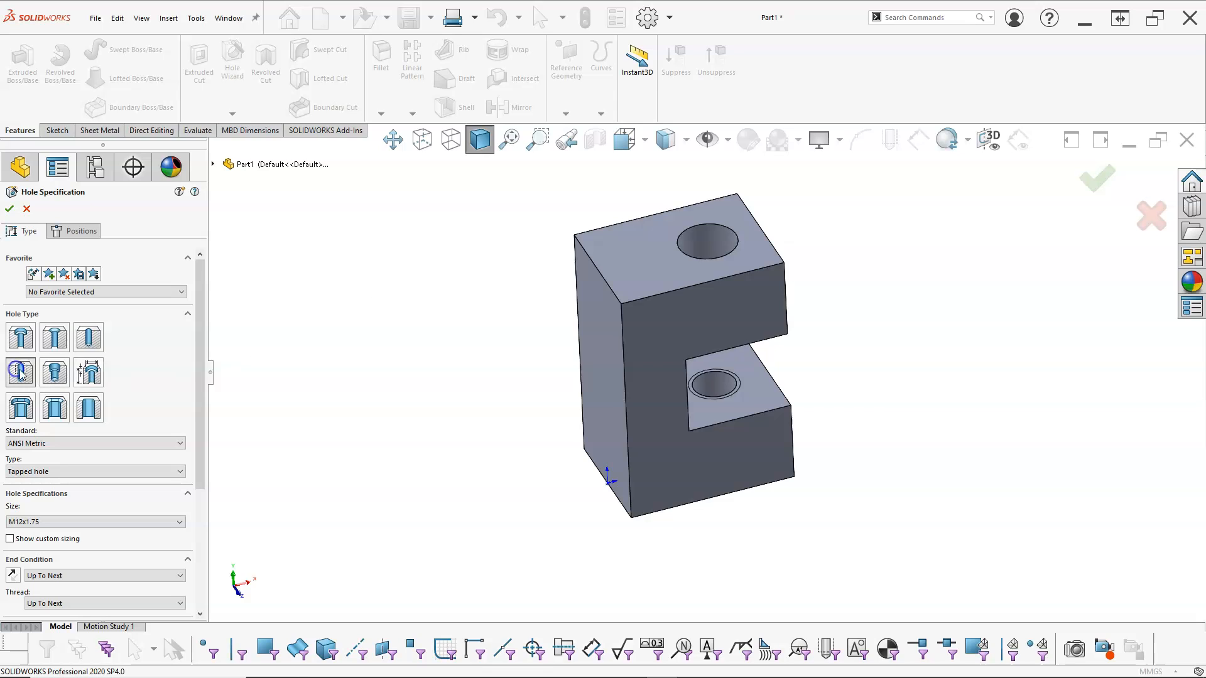
pyautogui.moveTo(198, 339); pyautogui.dragTo(194, 457)
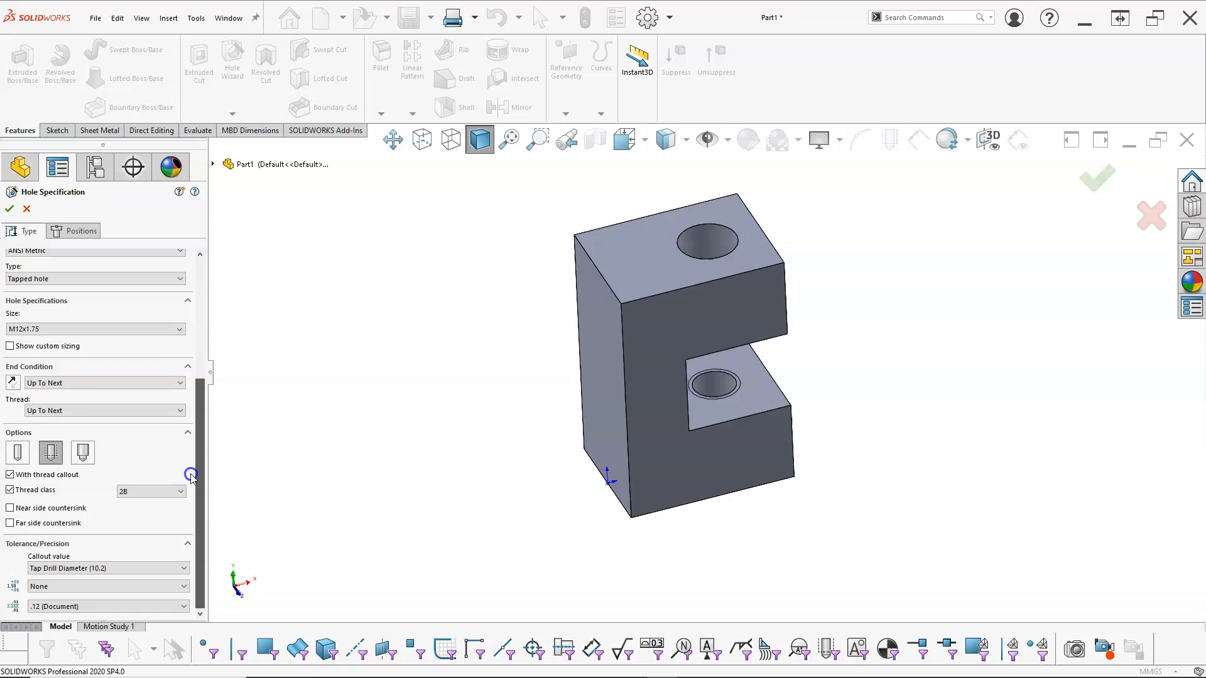
pyautogui.click(179, 331)
pyautogui.moveTo(182, 388); pyautogui.dragTo(183, 377)
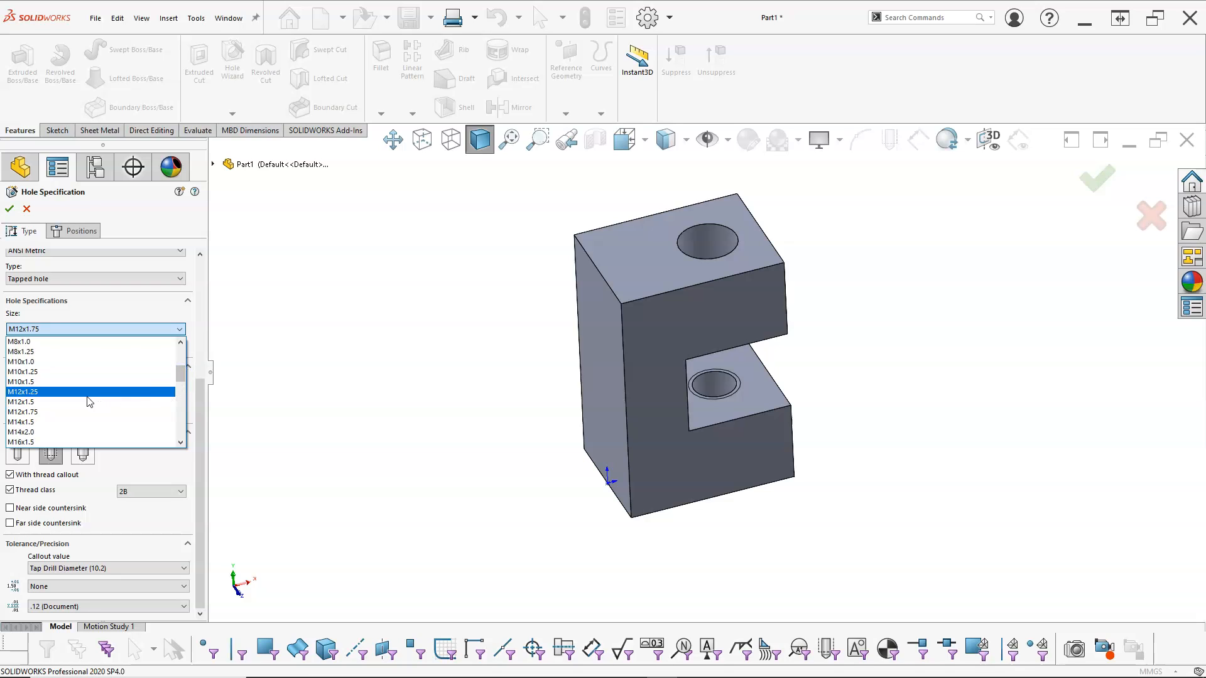
pyautogui.click(40, 373)
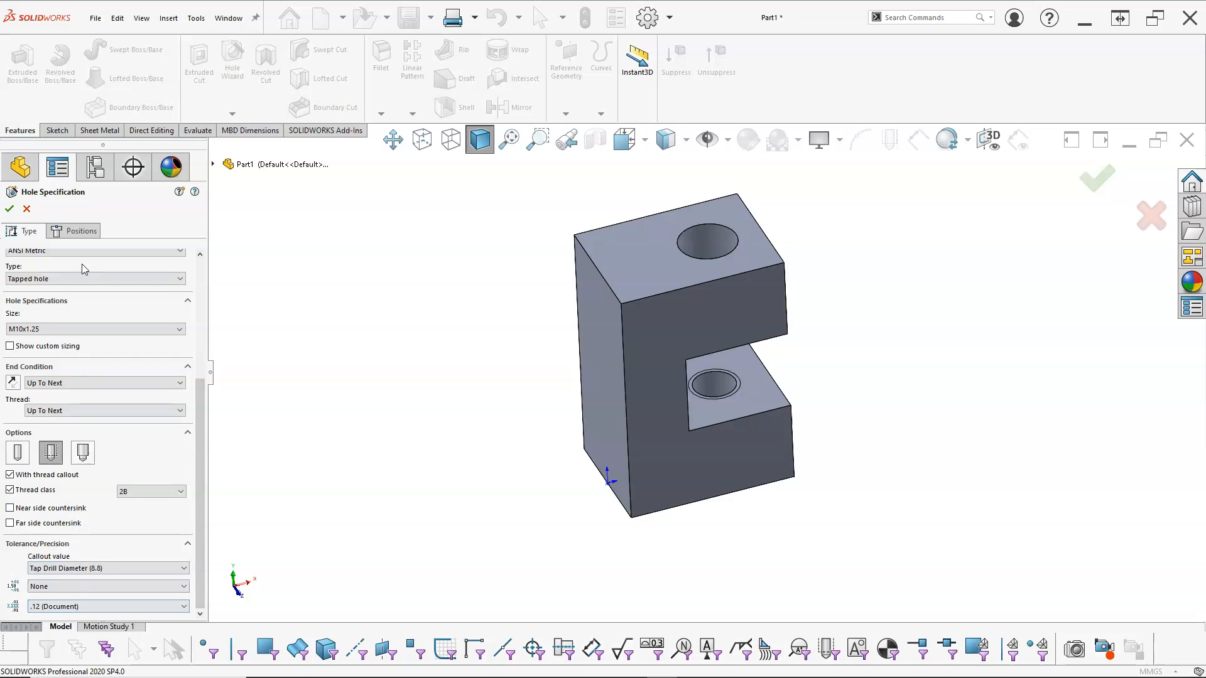
# Place the M10x1.25 tapped hole on the block's tall face opposite the C opening, centered across its width about 32 mm above the origin
pyautogui.click(76, 231)
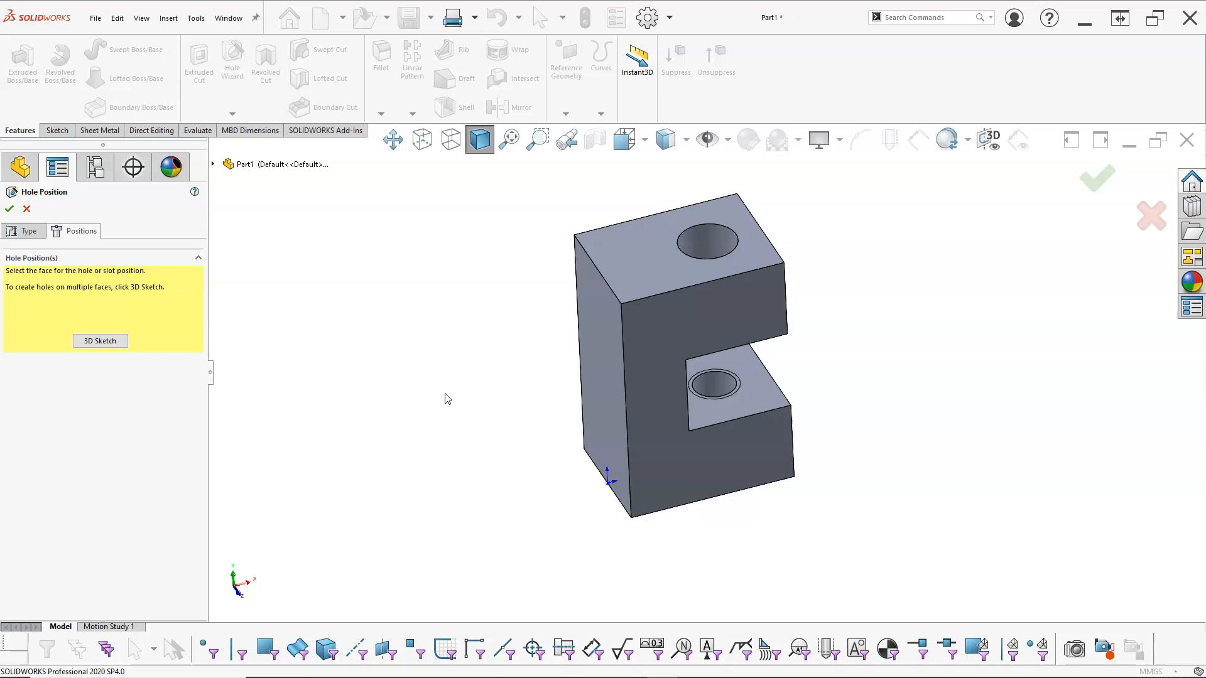
pyautogui.click(607, 376)
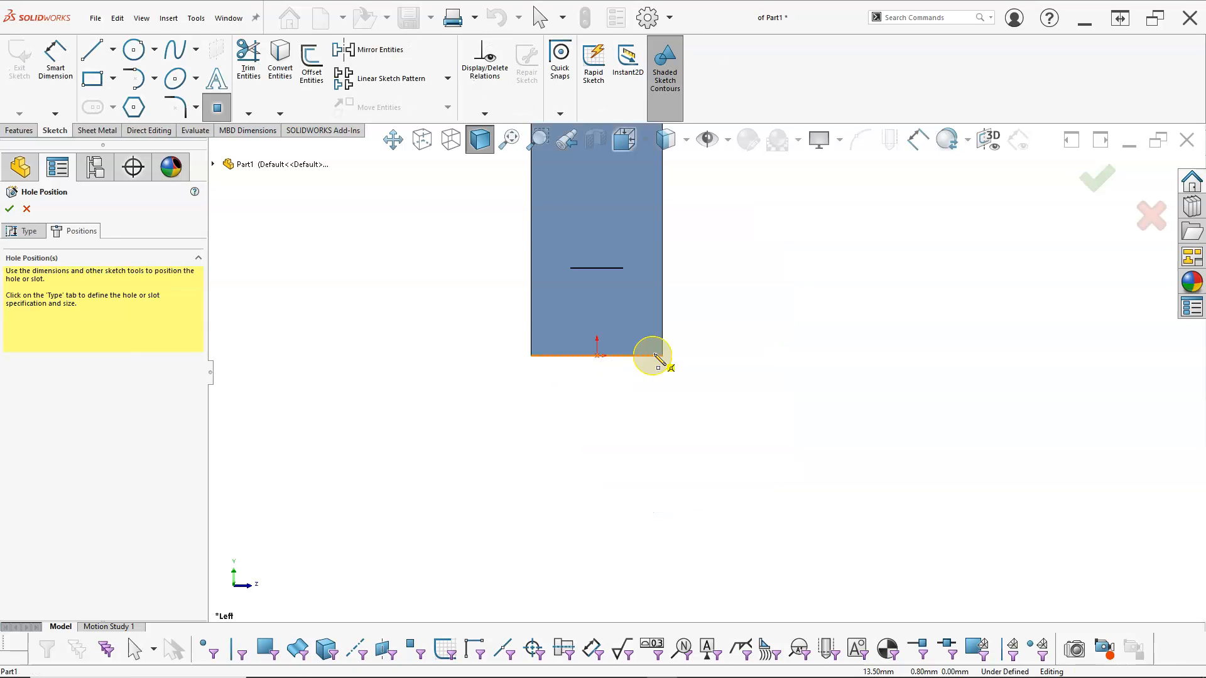
pyautogui.click(635, 252)
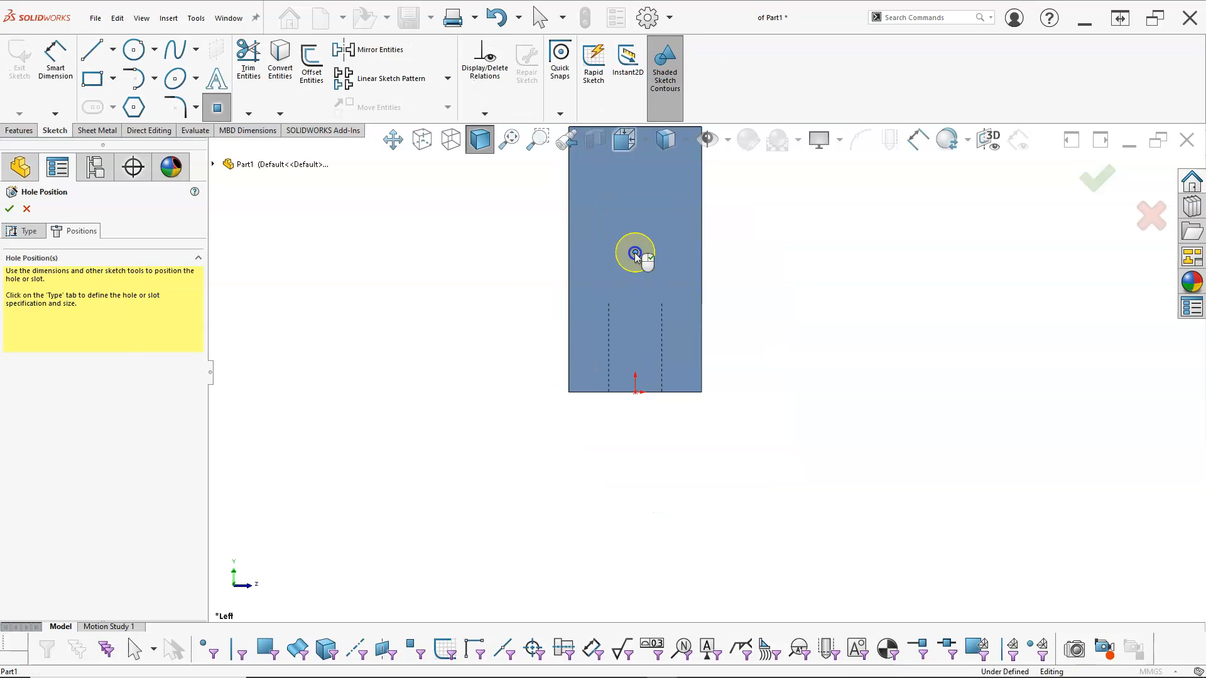
pyautogui.rightClick(728, 269)
pyautogui.click(768, 269)
# Add a vertical relation between the M10x1.25 hole's point and the origin
pyautogui.click(636, 391)
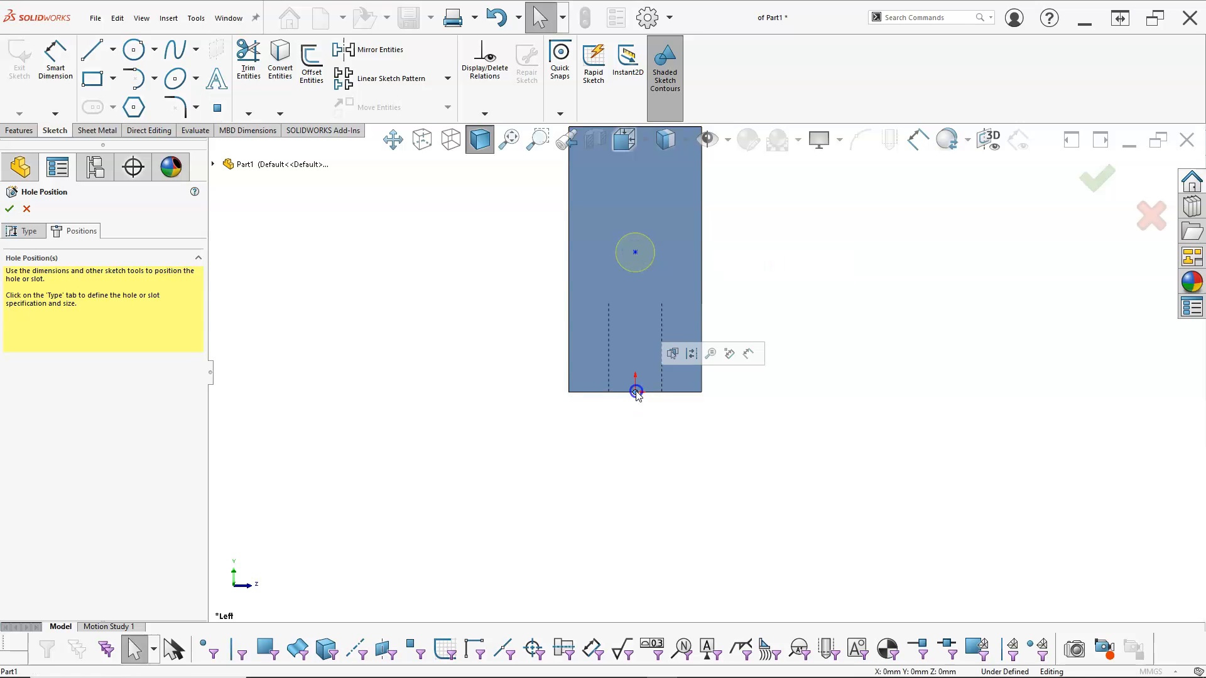
pyautogui.keyDown('ctrl'); pyautogui.click(635, 253); pyautogui.keyUp('ctrl')
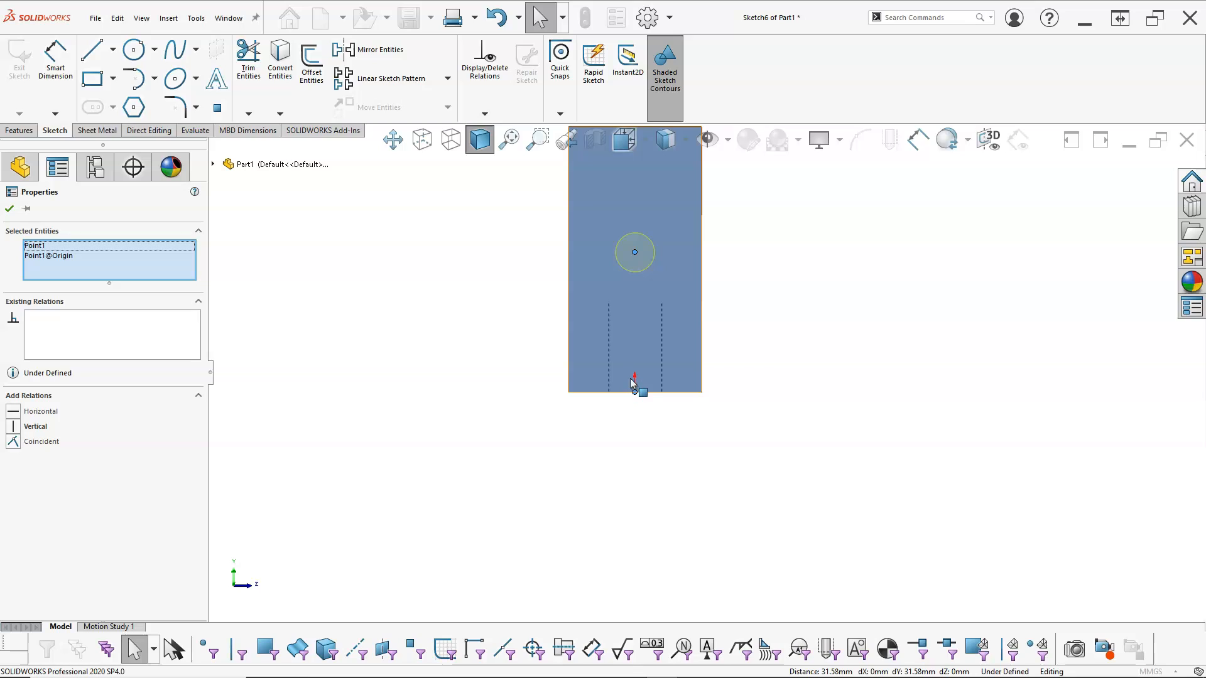
pyautogui.click(14, 431)
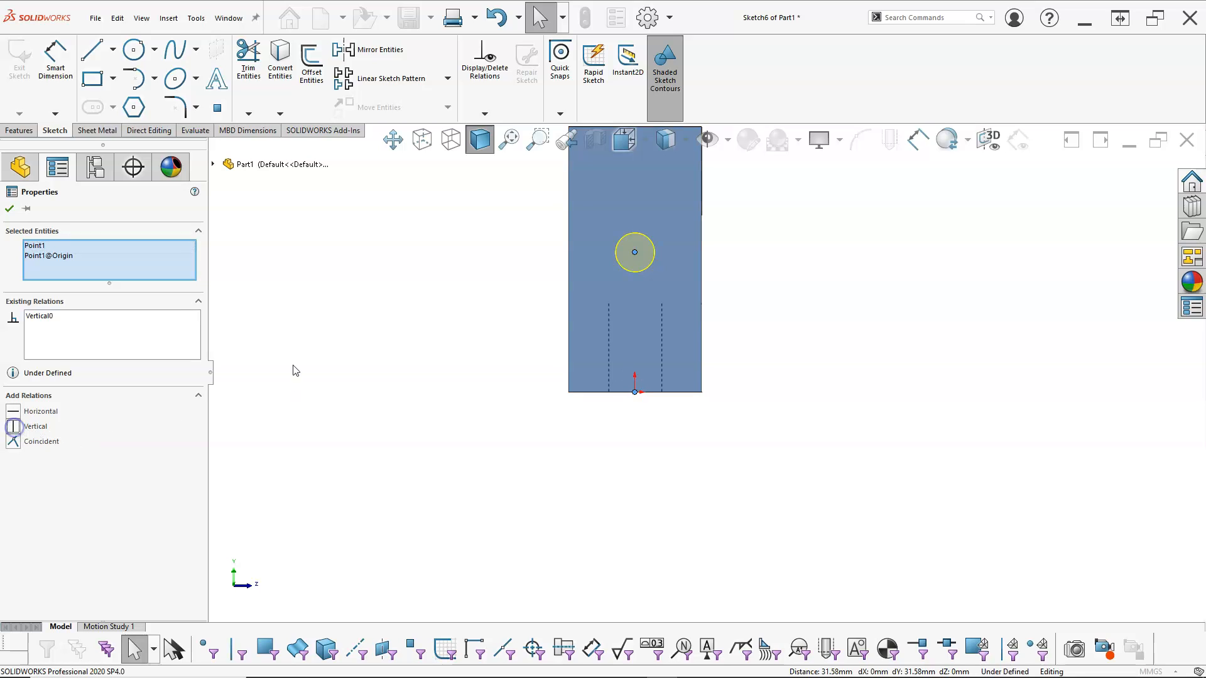
pyautogui.click(9, 208)
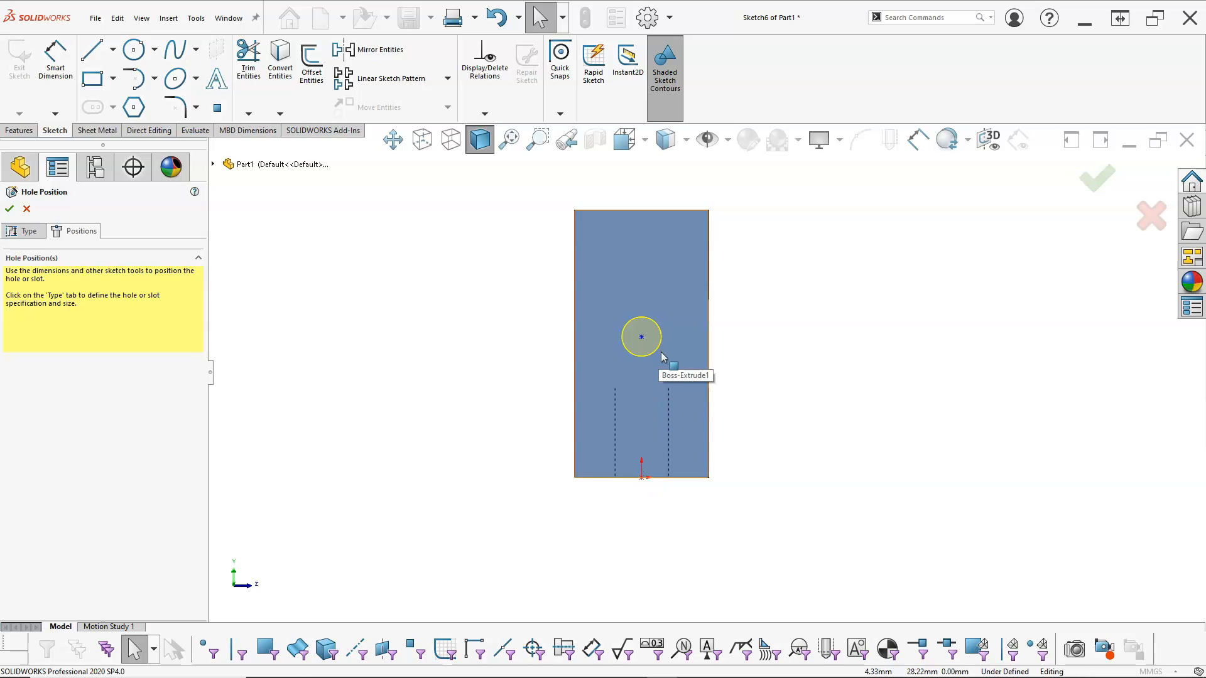
pyautogui.click(644, 481)
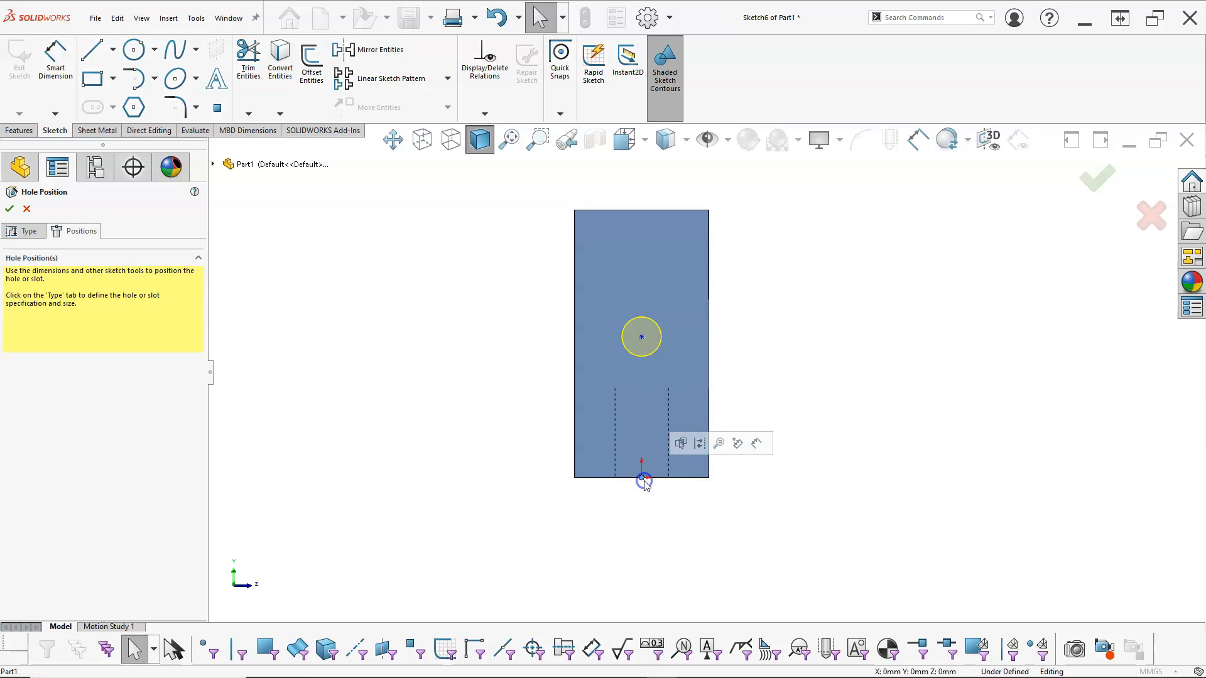
pyautogui.keyDown('ctrl'); pyautogui.click(641, 338); pyautogui.keyUp('ctrl')
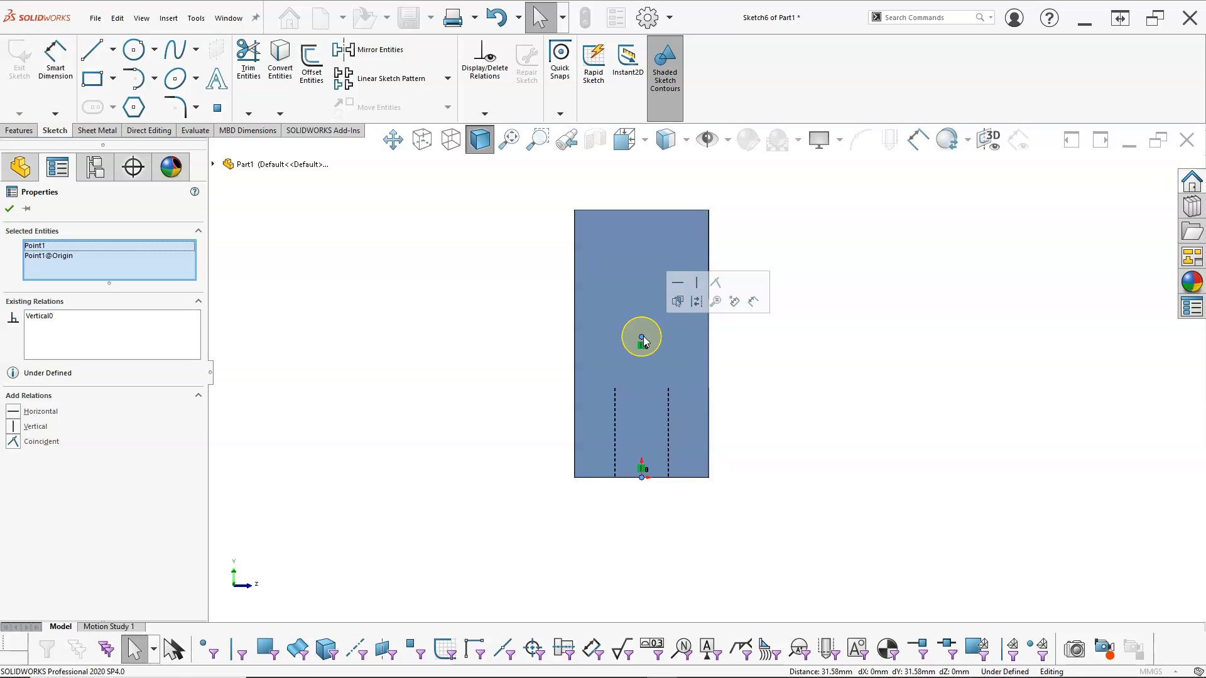
pyautogui.click(697, 284)
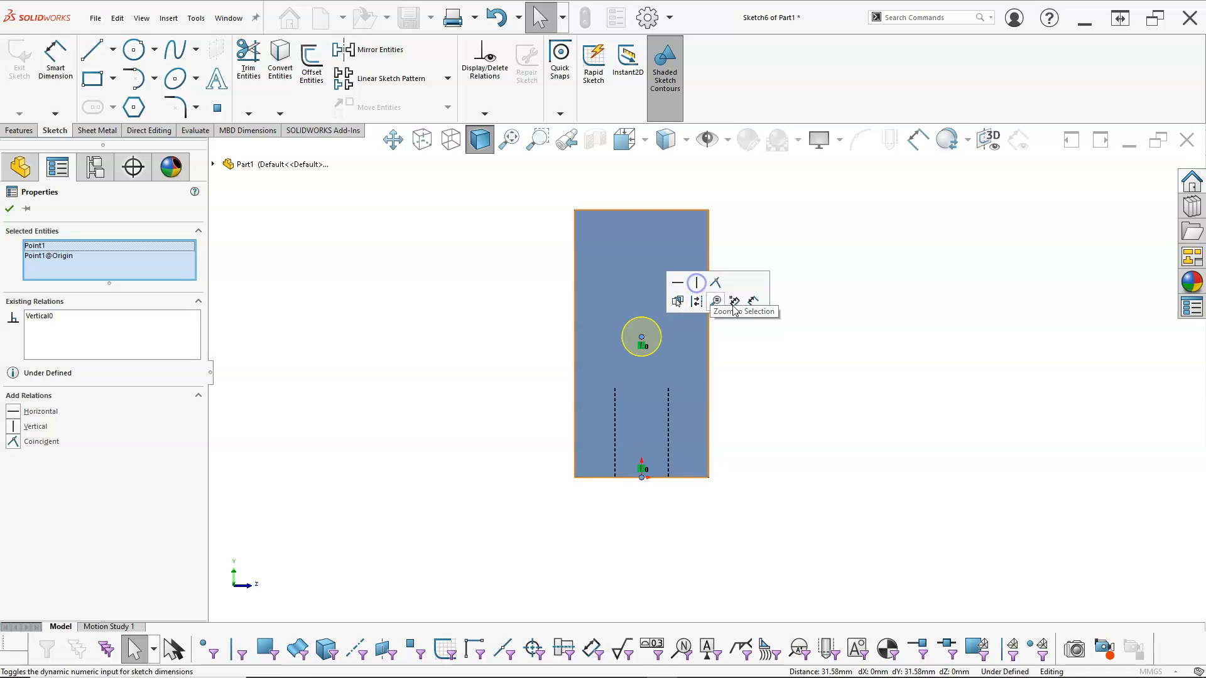
pyautogui.click(764, 320)
# Make the M10x1.25 hole's point horizontal with the midpoint of the face's long side edge and finish the hole
pyautogui.rightClick(709, 335)
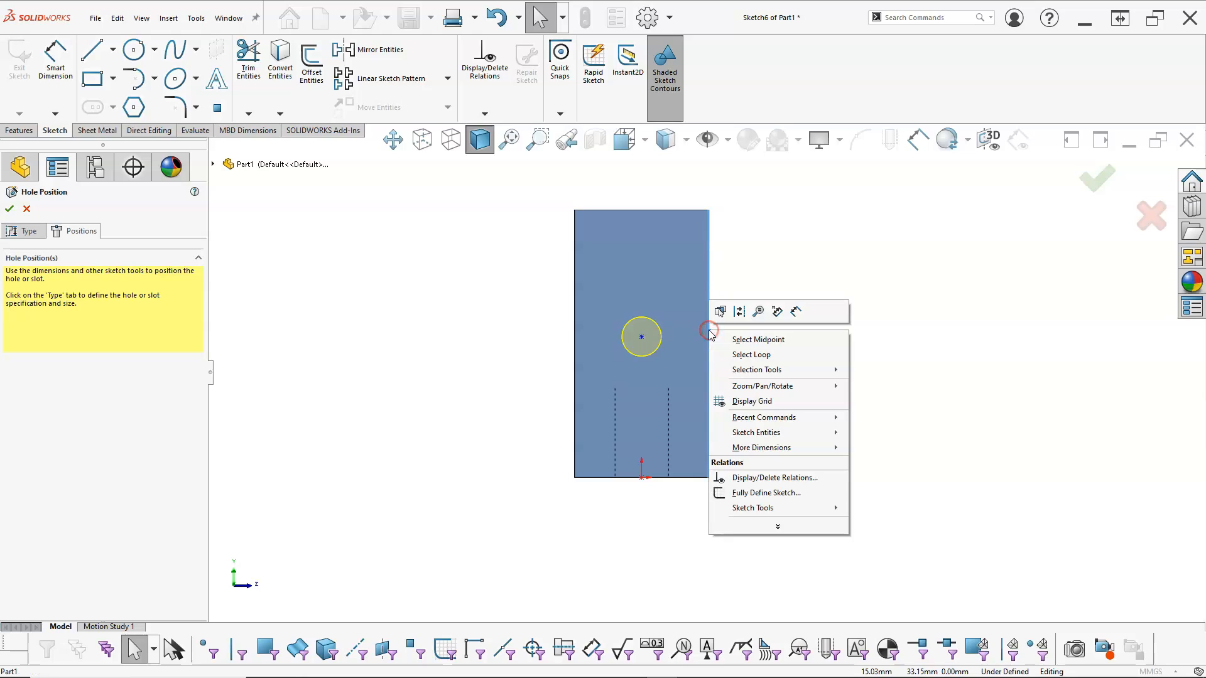
pyautogui.click(749, 339)
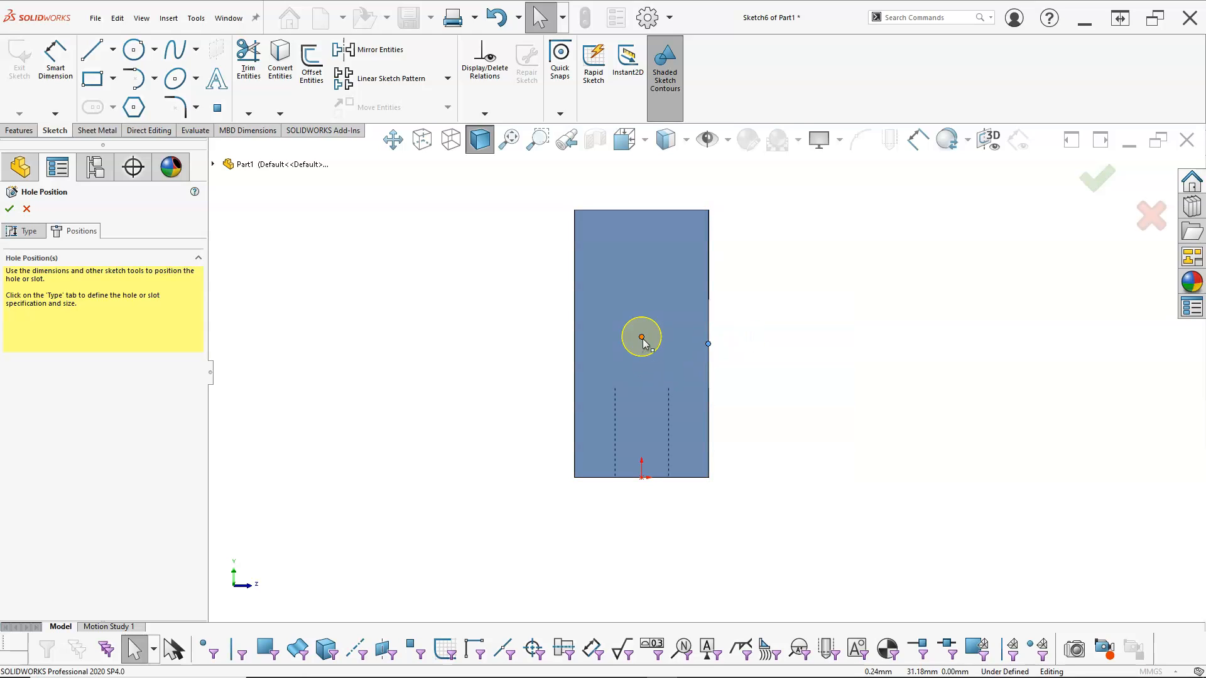
pyautogui.click(753, 315)
pyautogui.rightClick(706, 322)
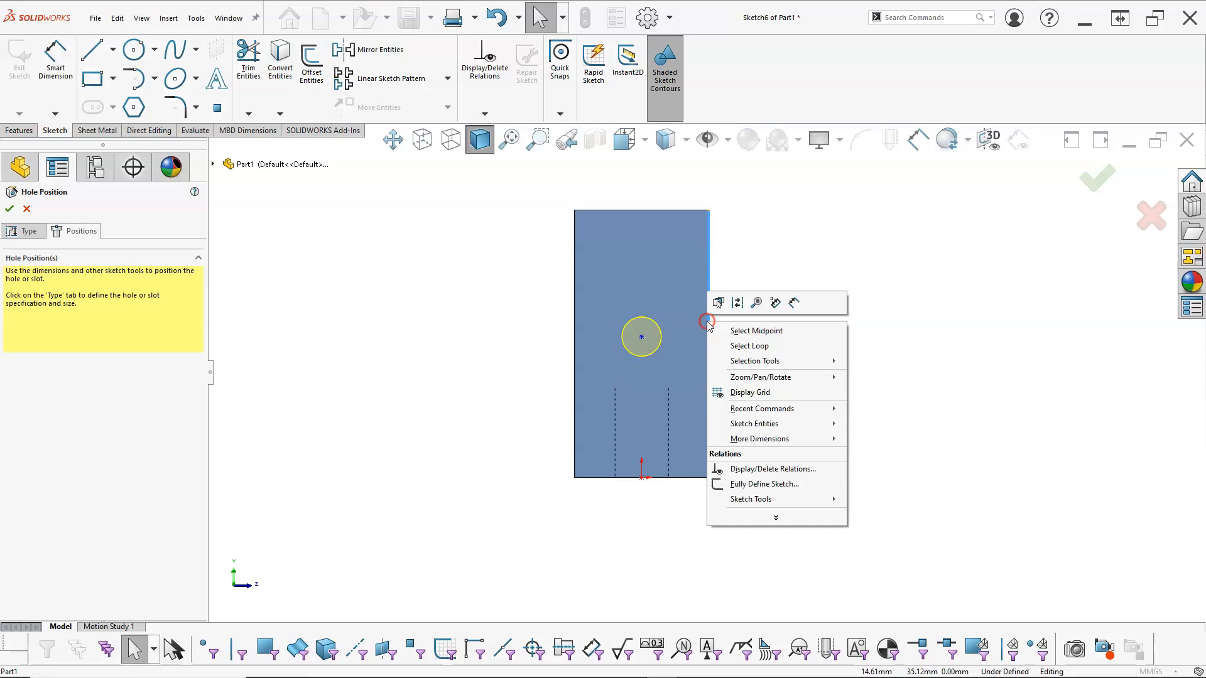
pyautogui.click(741, 330)
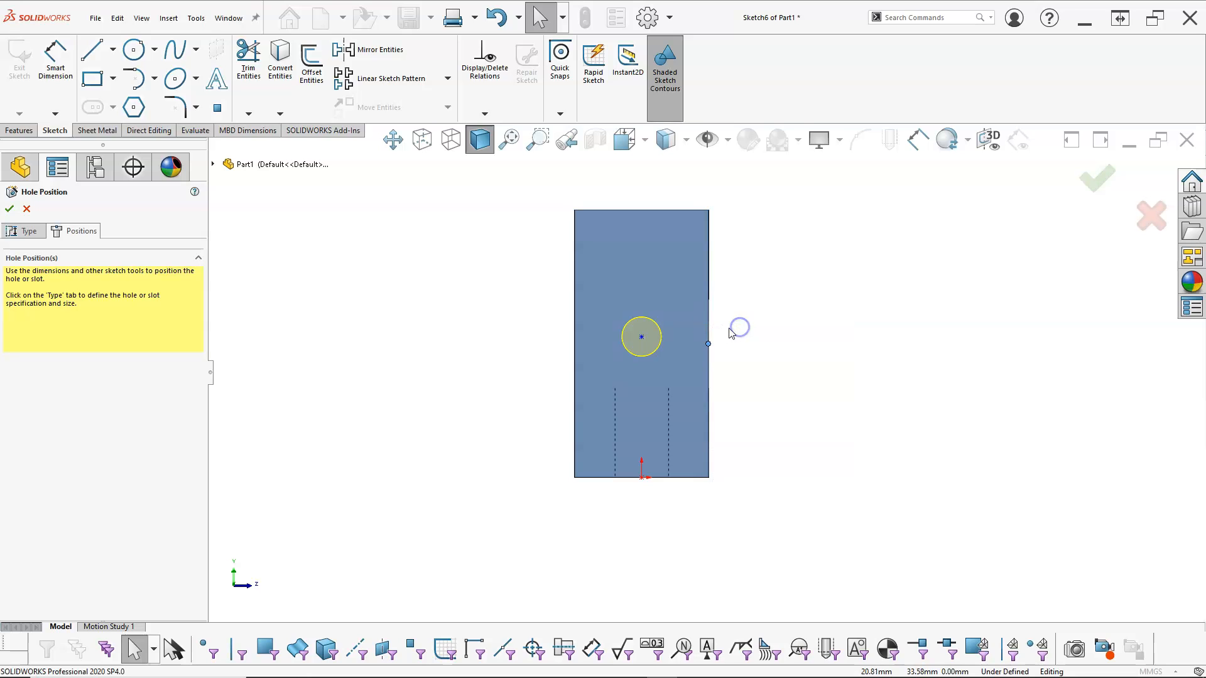
pyautogui.keyDown('ctrl'); pyautogui.click(642, 339); pyautogui.keyUp('ctrl')
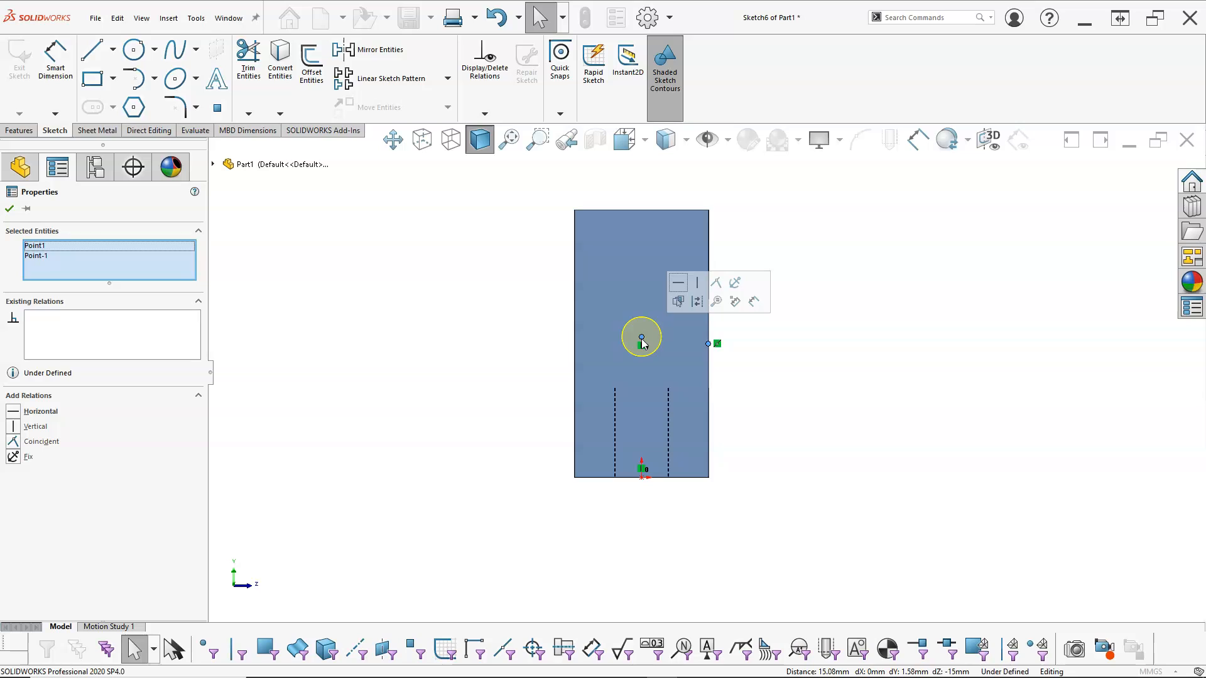
pyautogui.click(678, 282)
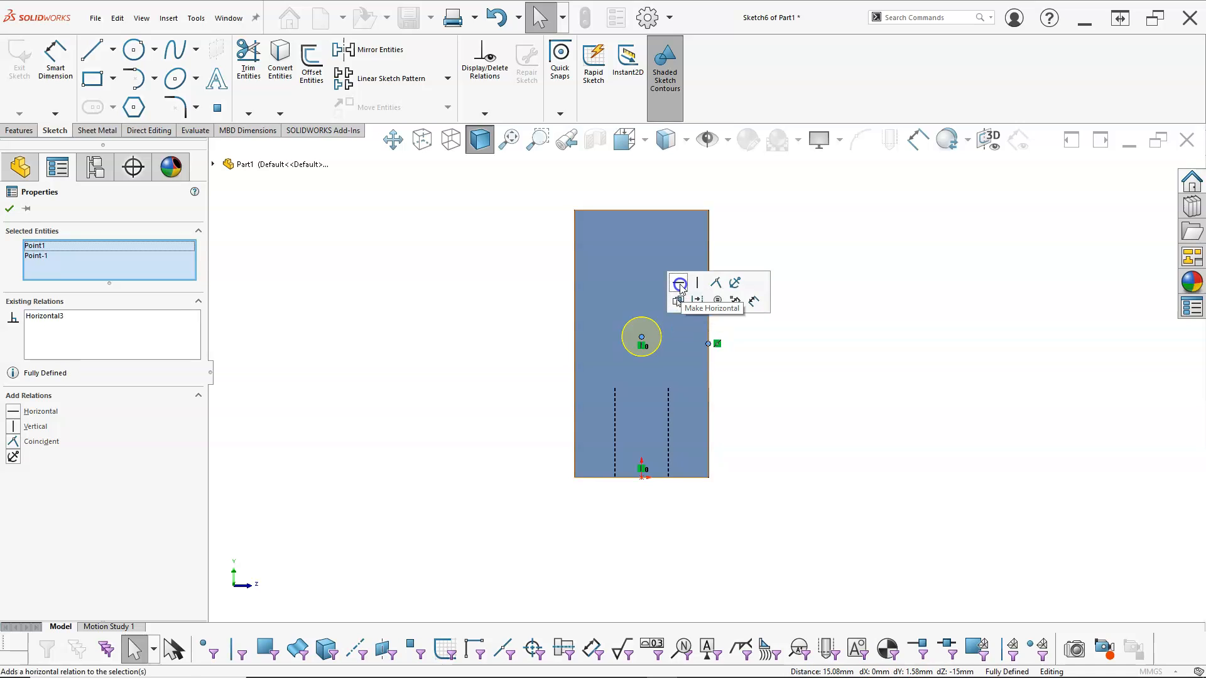
pyautogui.click(802, 341)
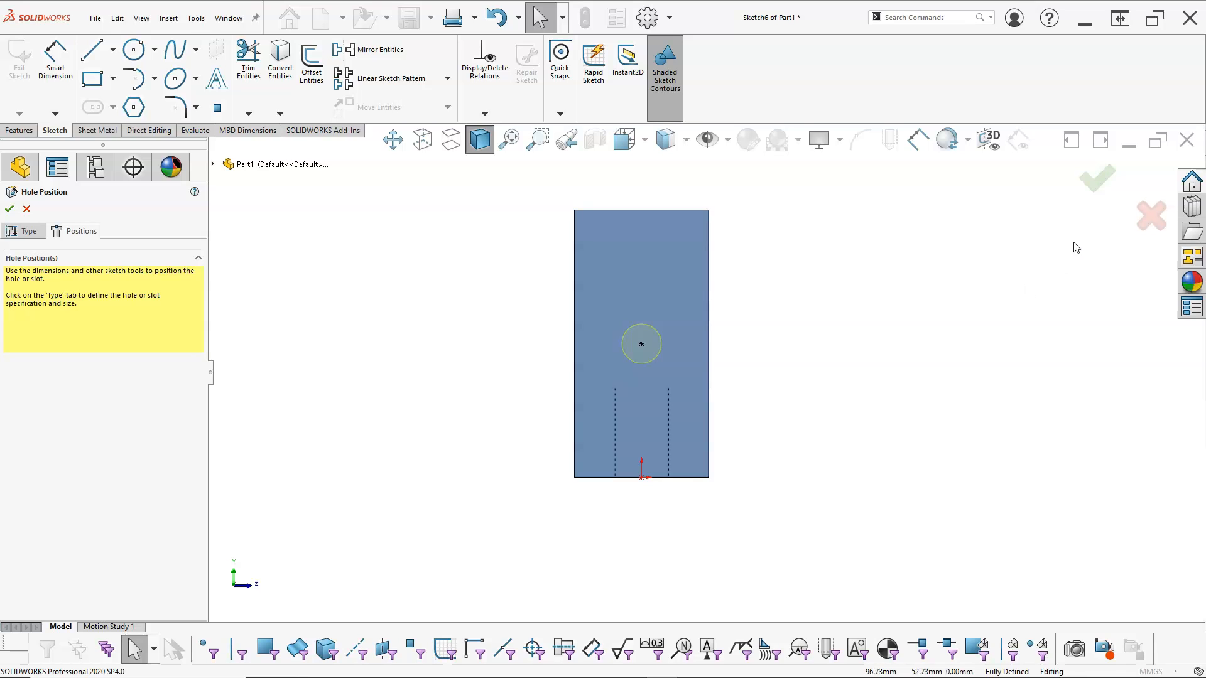
pyautogui.click(1087, 184)
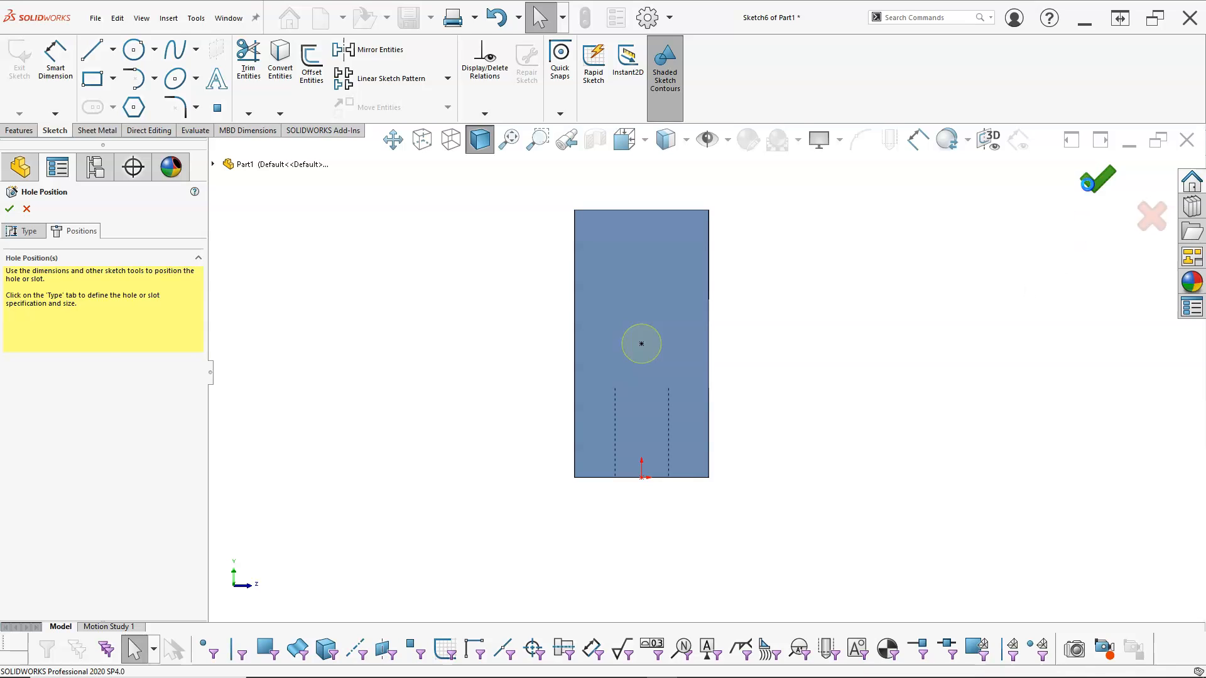
# Show the part in isometric view and start saving it, browsing to the MPT150 Assignments folder in the school Google Drive
pyautogui.moveTo(921, 275); pyautogui.dragTo(764, 379, button='middle')
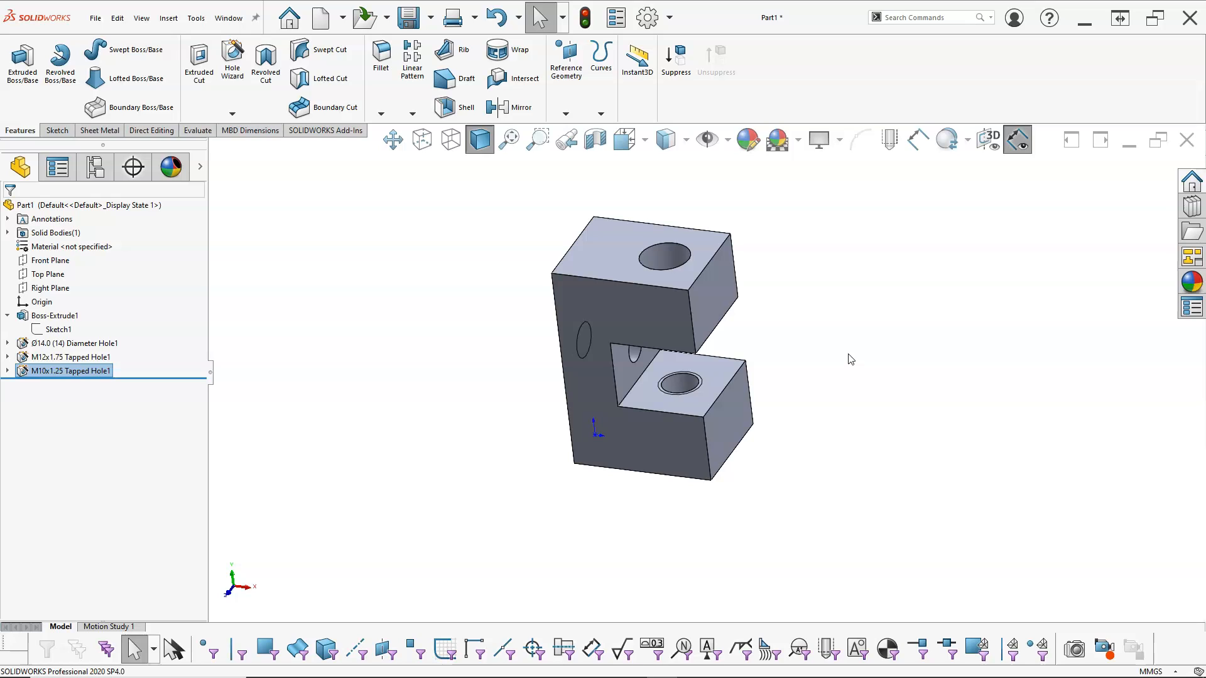
pyautogui.hotkey('ctrl', '7')
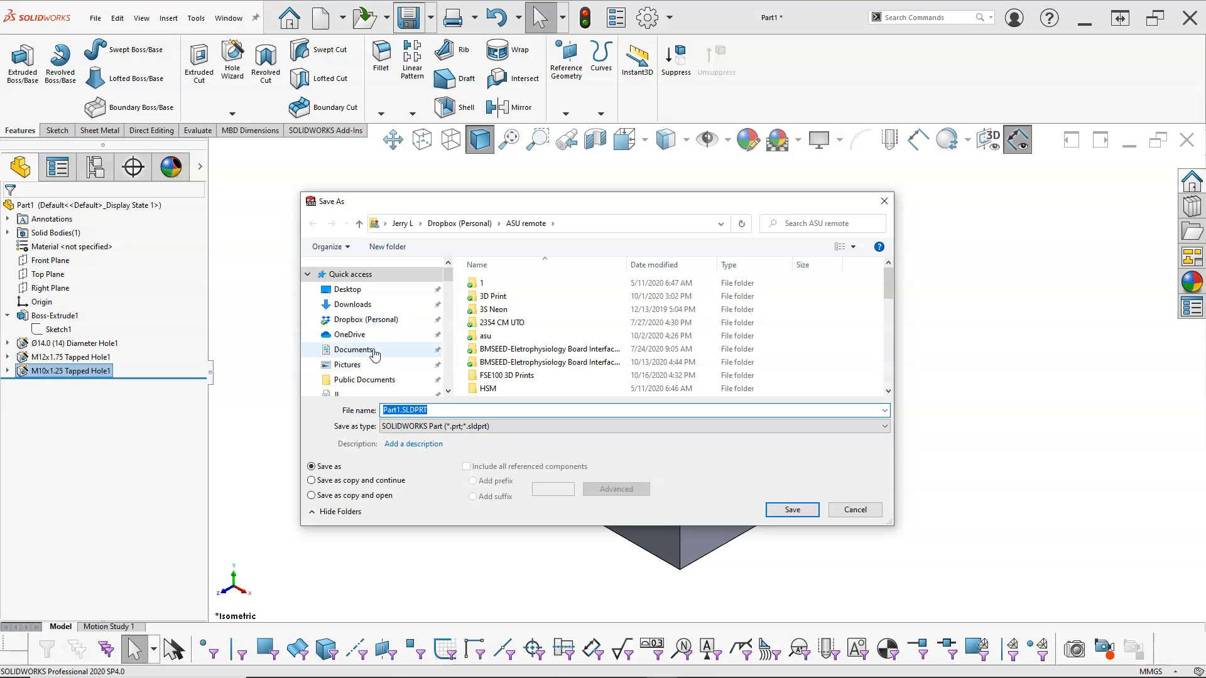
pyautogui.moveTo(449, 278)
pyautogui.mouseDown()
pyautogui.moveTo(448, 306)
pyautogui.moveTo(446, 275)
pyautogui.moveTo(446, 288)
pyautogui.mouseUp()
pyautogui.click(377, 309)
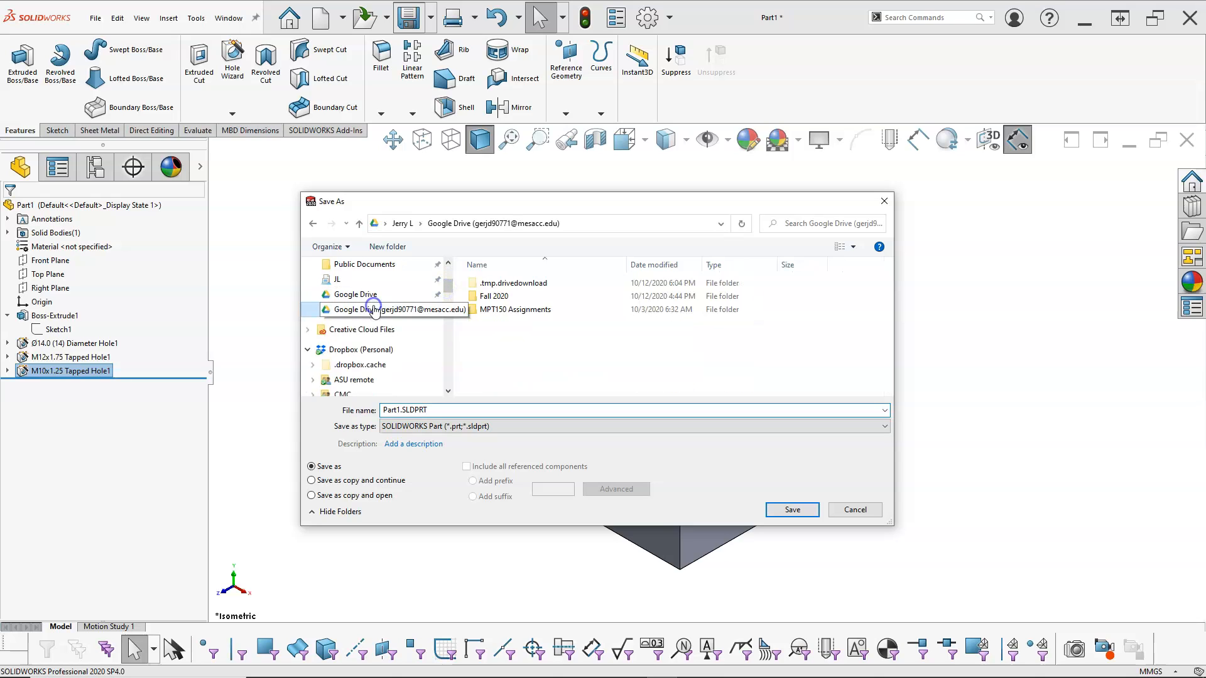
pyautogui.doubleClick(495, 310)
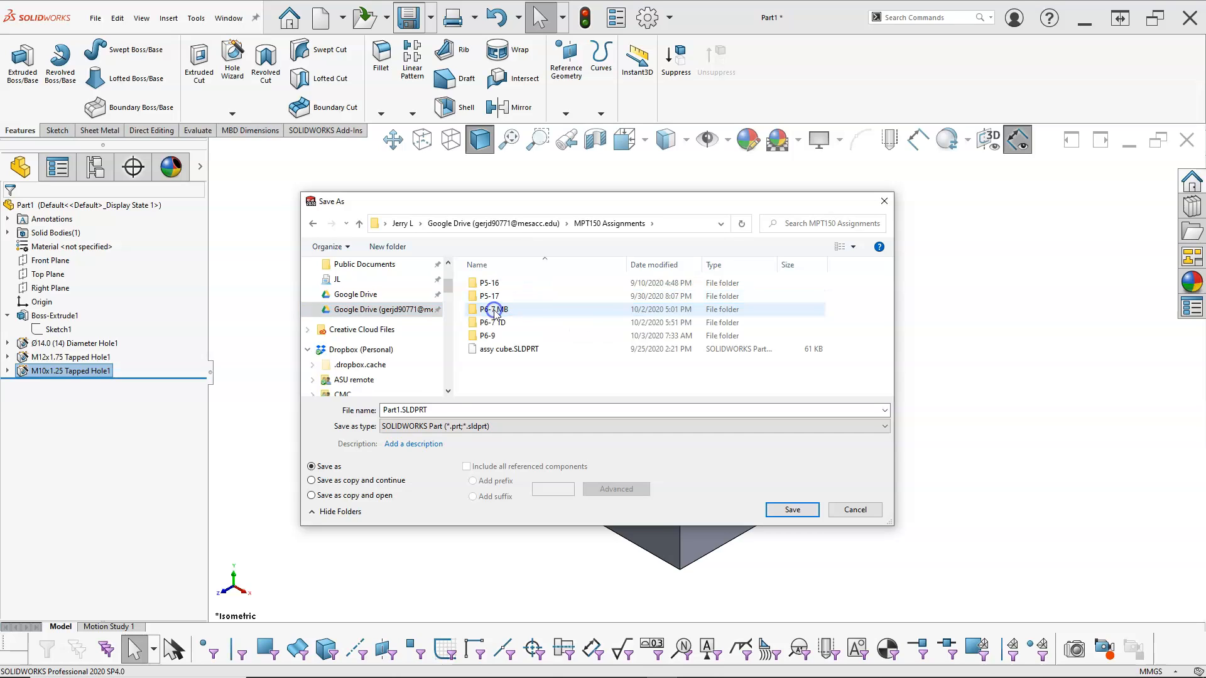
pyautogui.click(446, 410)
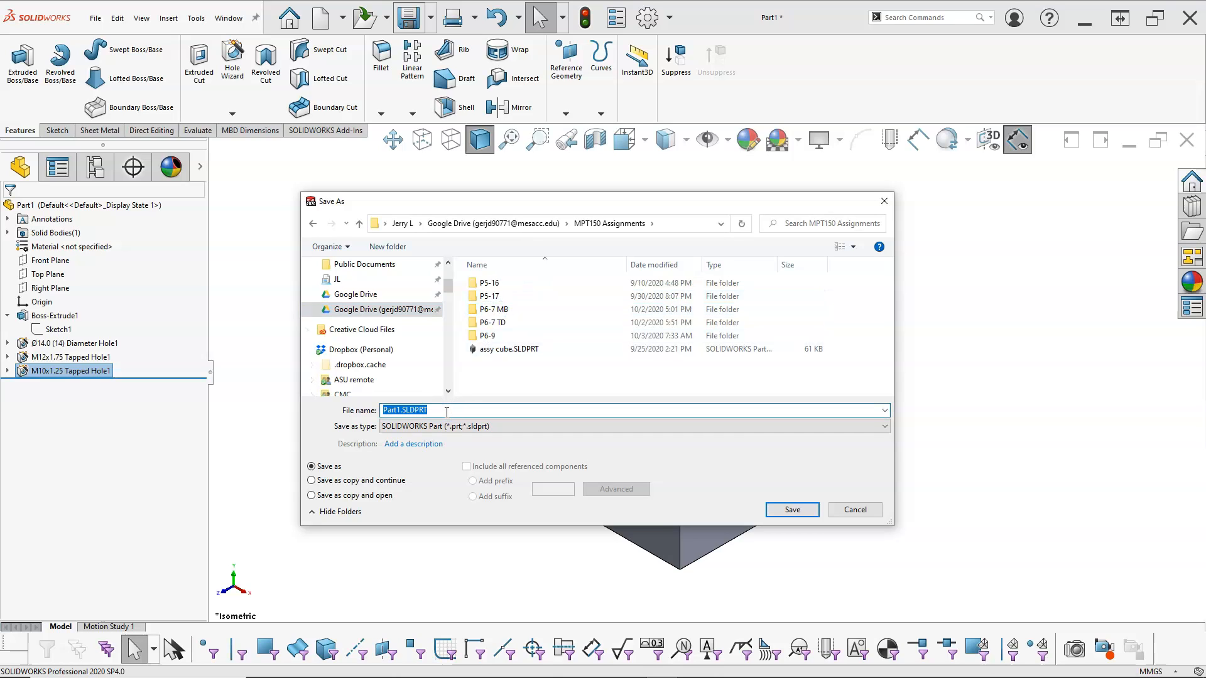
# Create a new folder named P6-10 inside the MPT150 Assignments folder
pyautogui.click(387, 247)
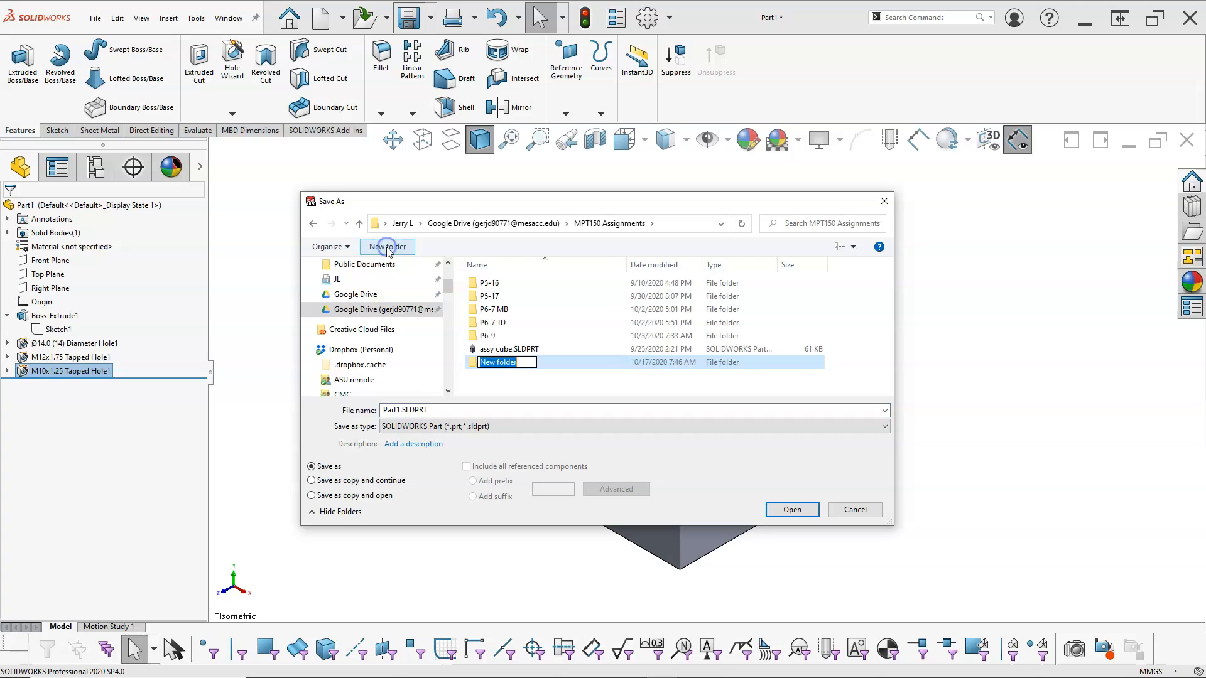
pyautogui.write('P')
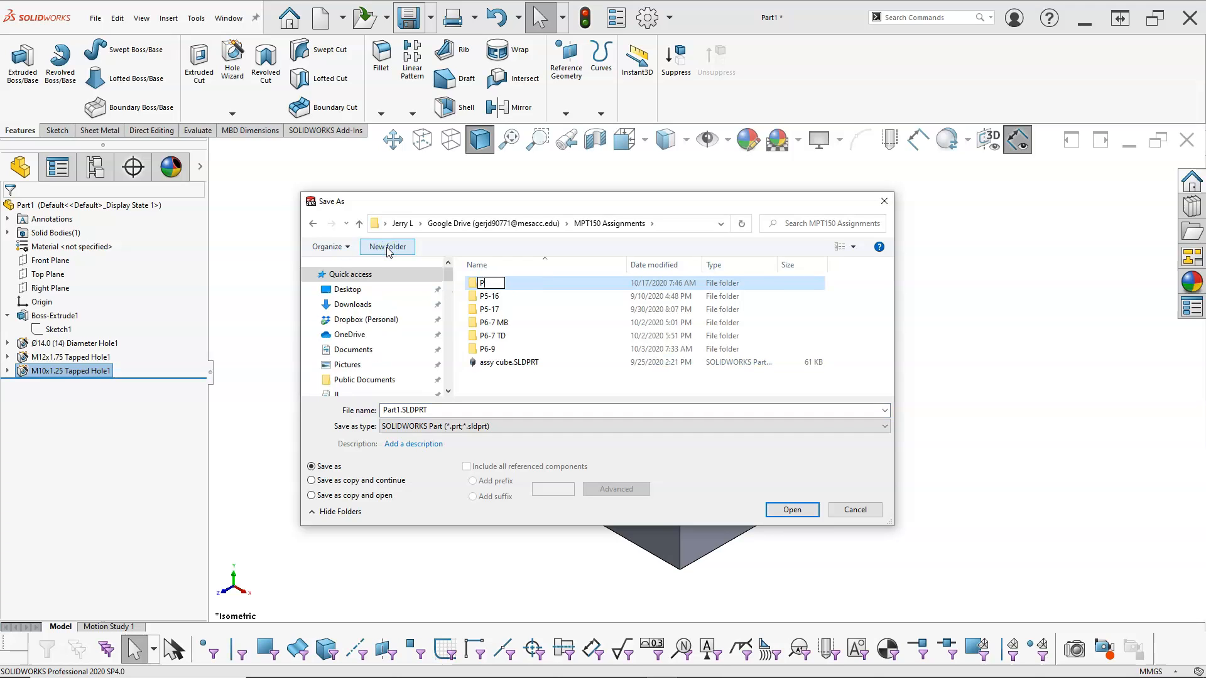
pyautogui.write('6-10')
pyautogui.press('Return')
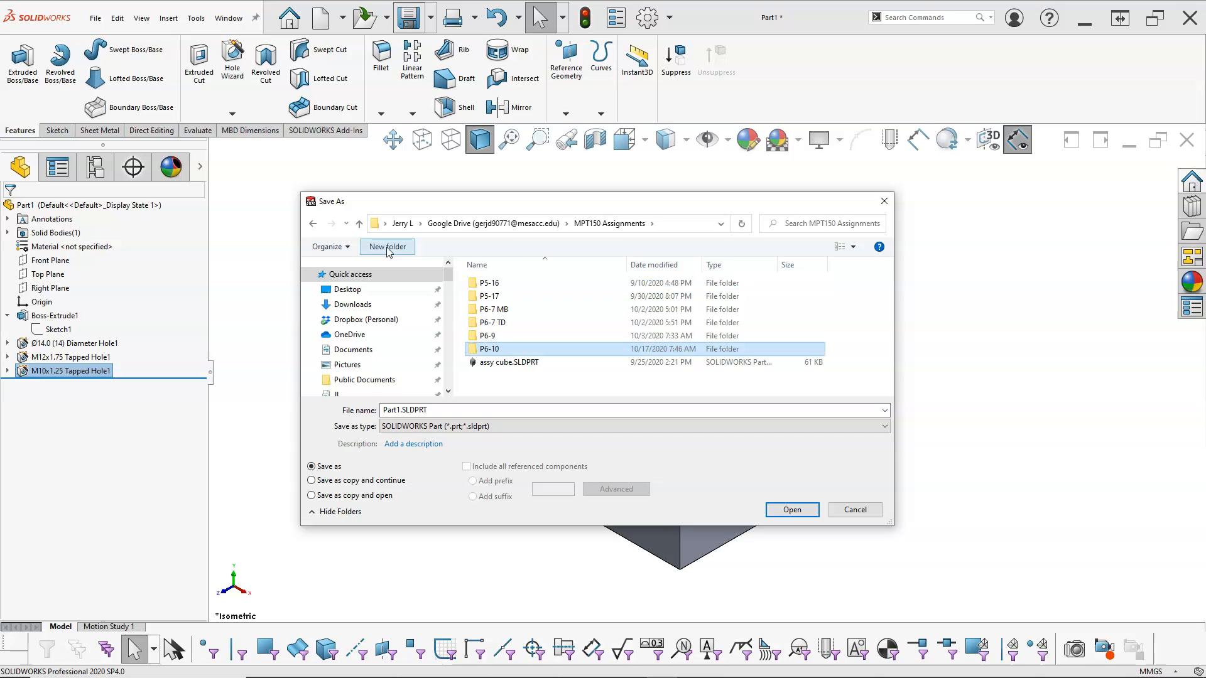
# Save the part as C-Bracket in the P6-10 folder
pyautogui.doubleClick(484, 349)
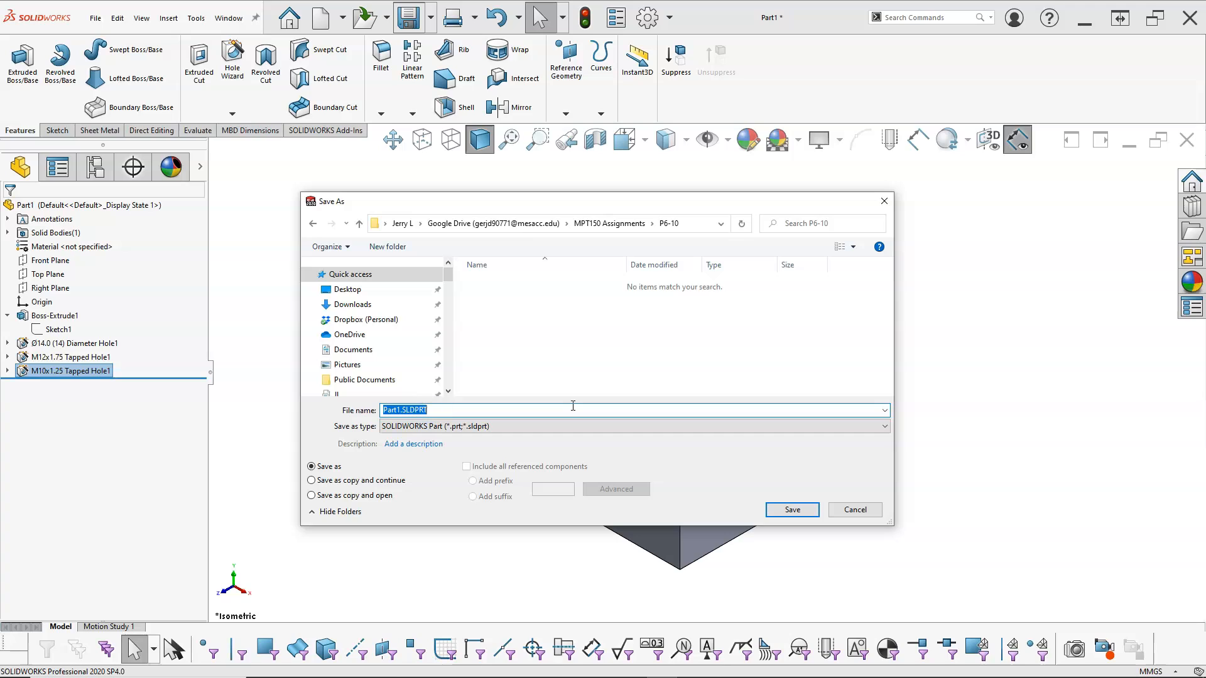
pyautogui.write('C-Bracket')
pyautogui.click(791, 510)
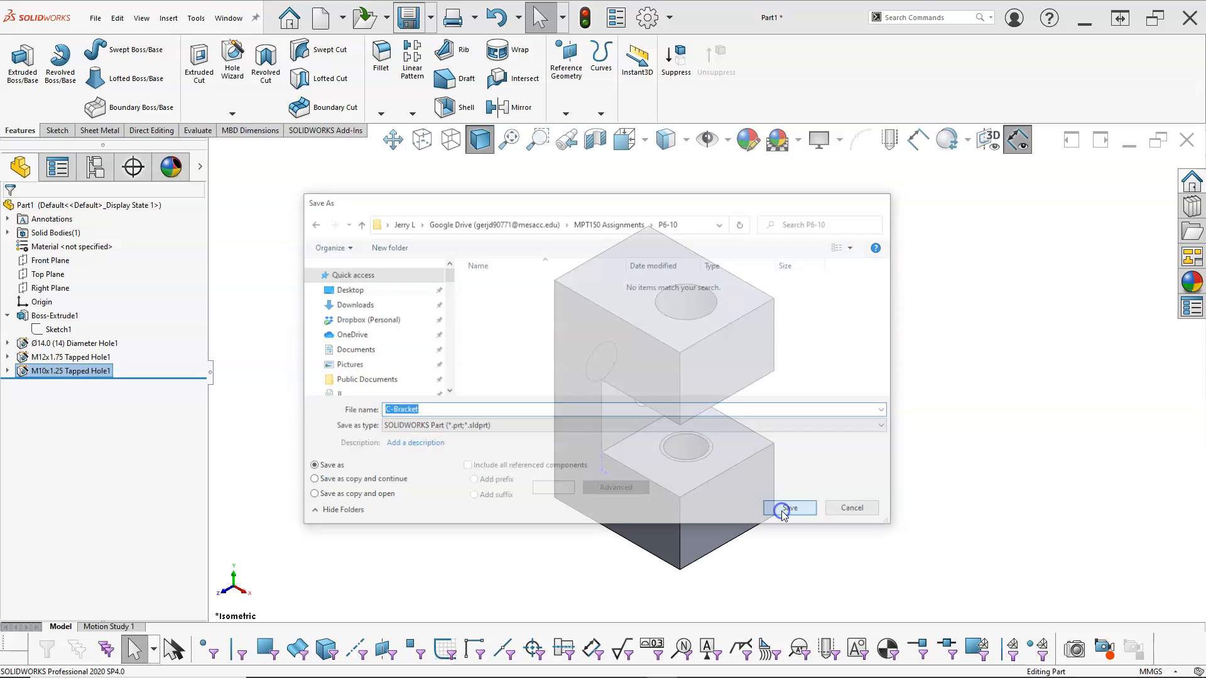